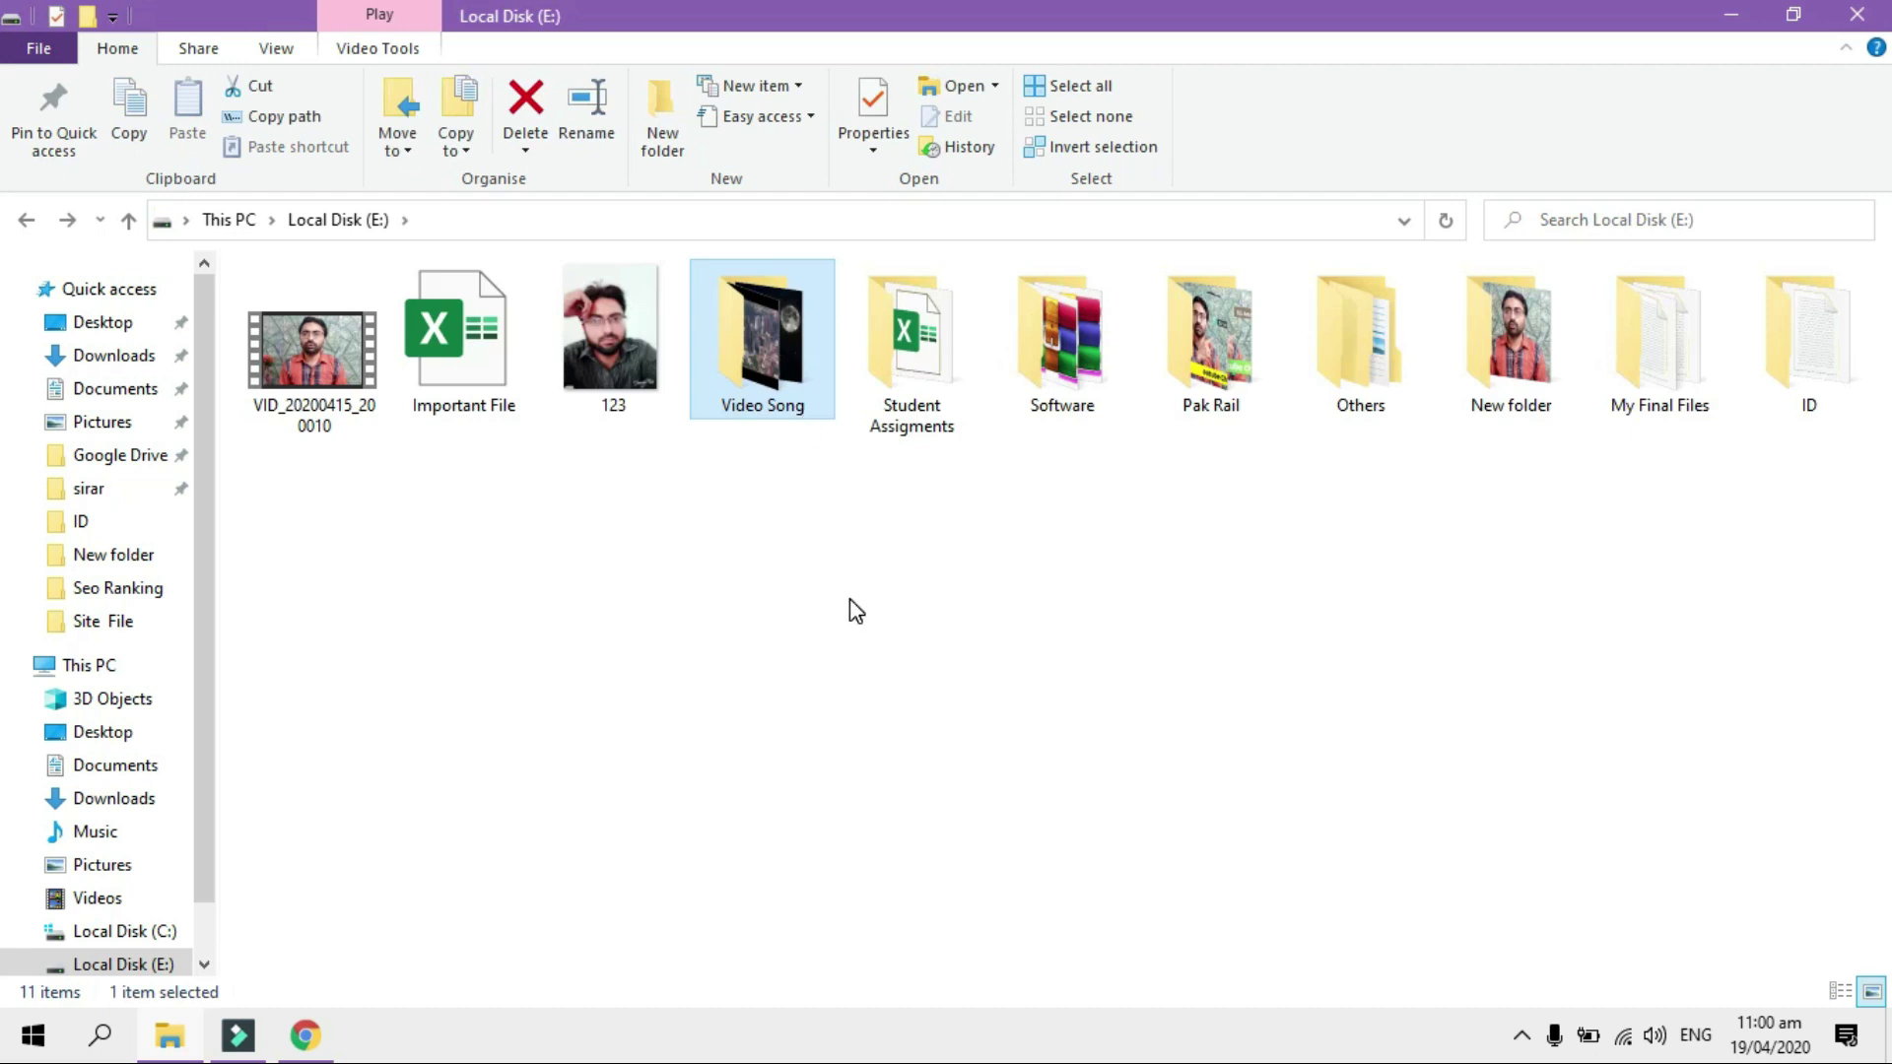
Set the Video Song folder on drive E to Hidden, applying the change to the folder, its subfolders and files
left_click(851, 601)
left_click(785, 392)
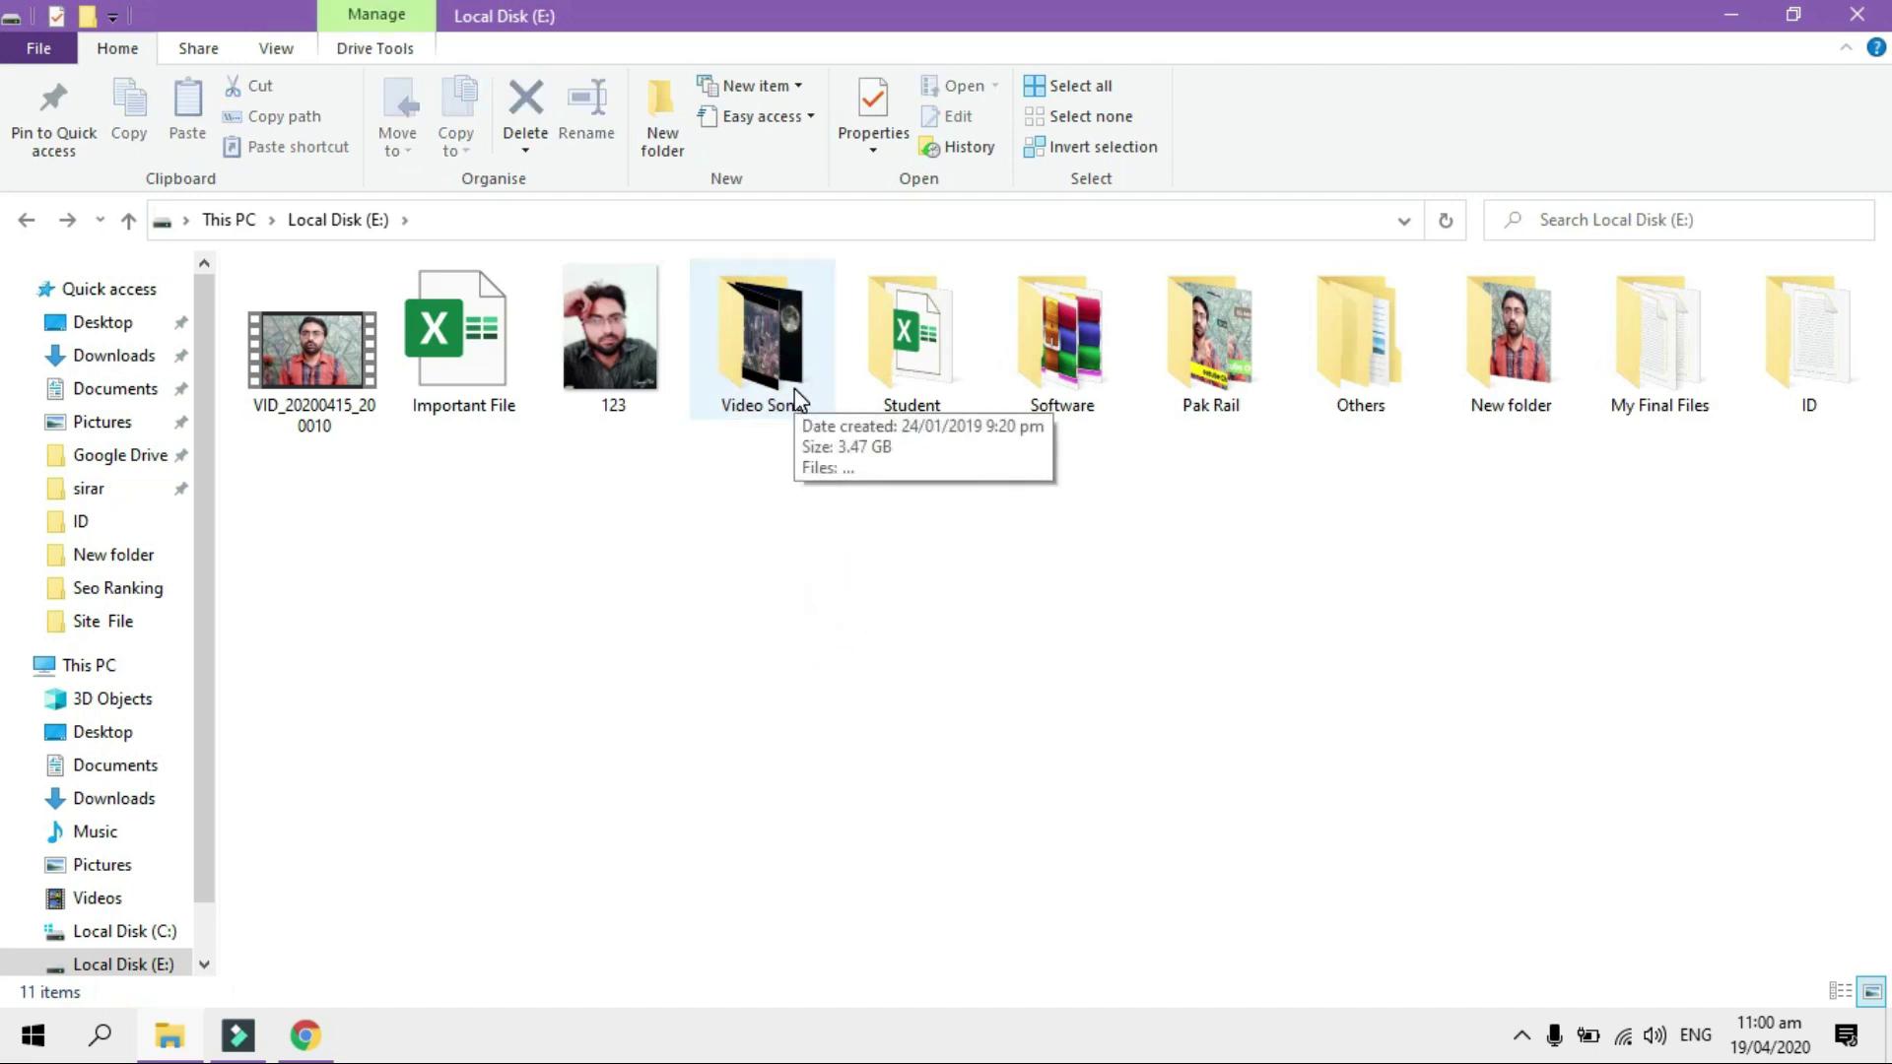
left_click(796, 394)
right_click(799, 399)
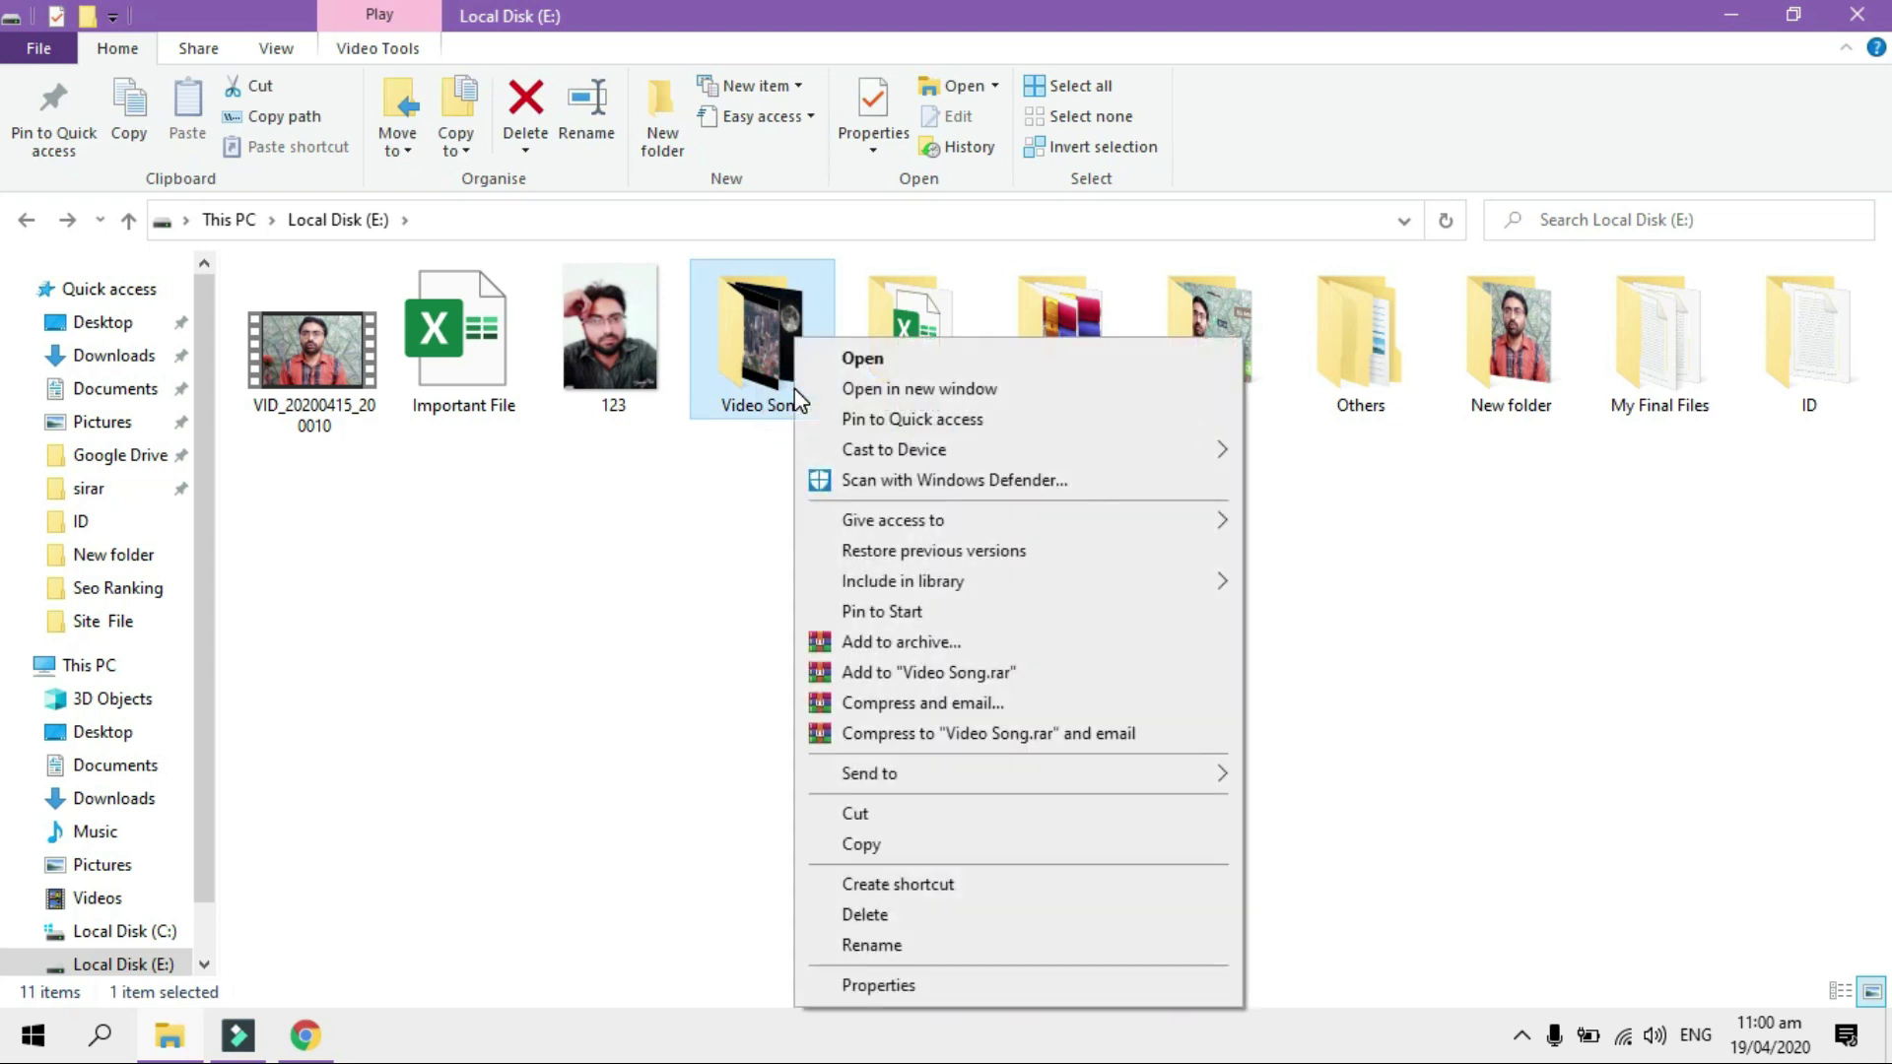
left_click(996, 983)
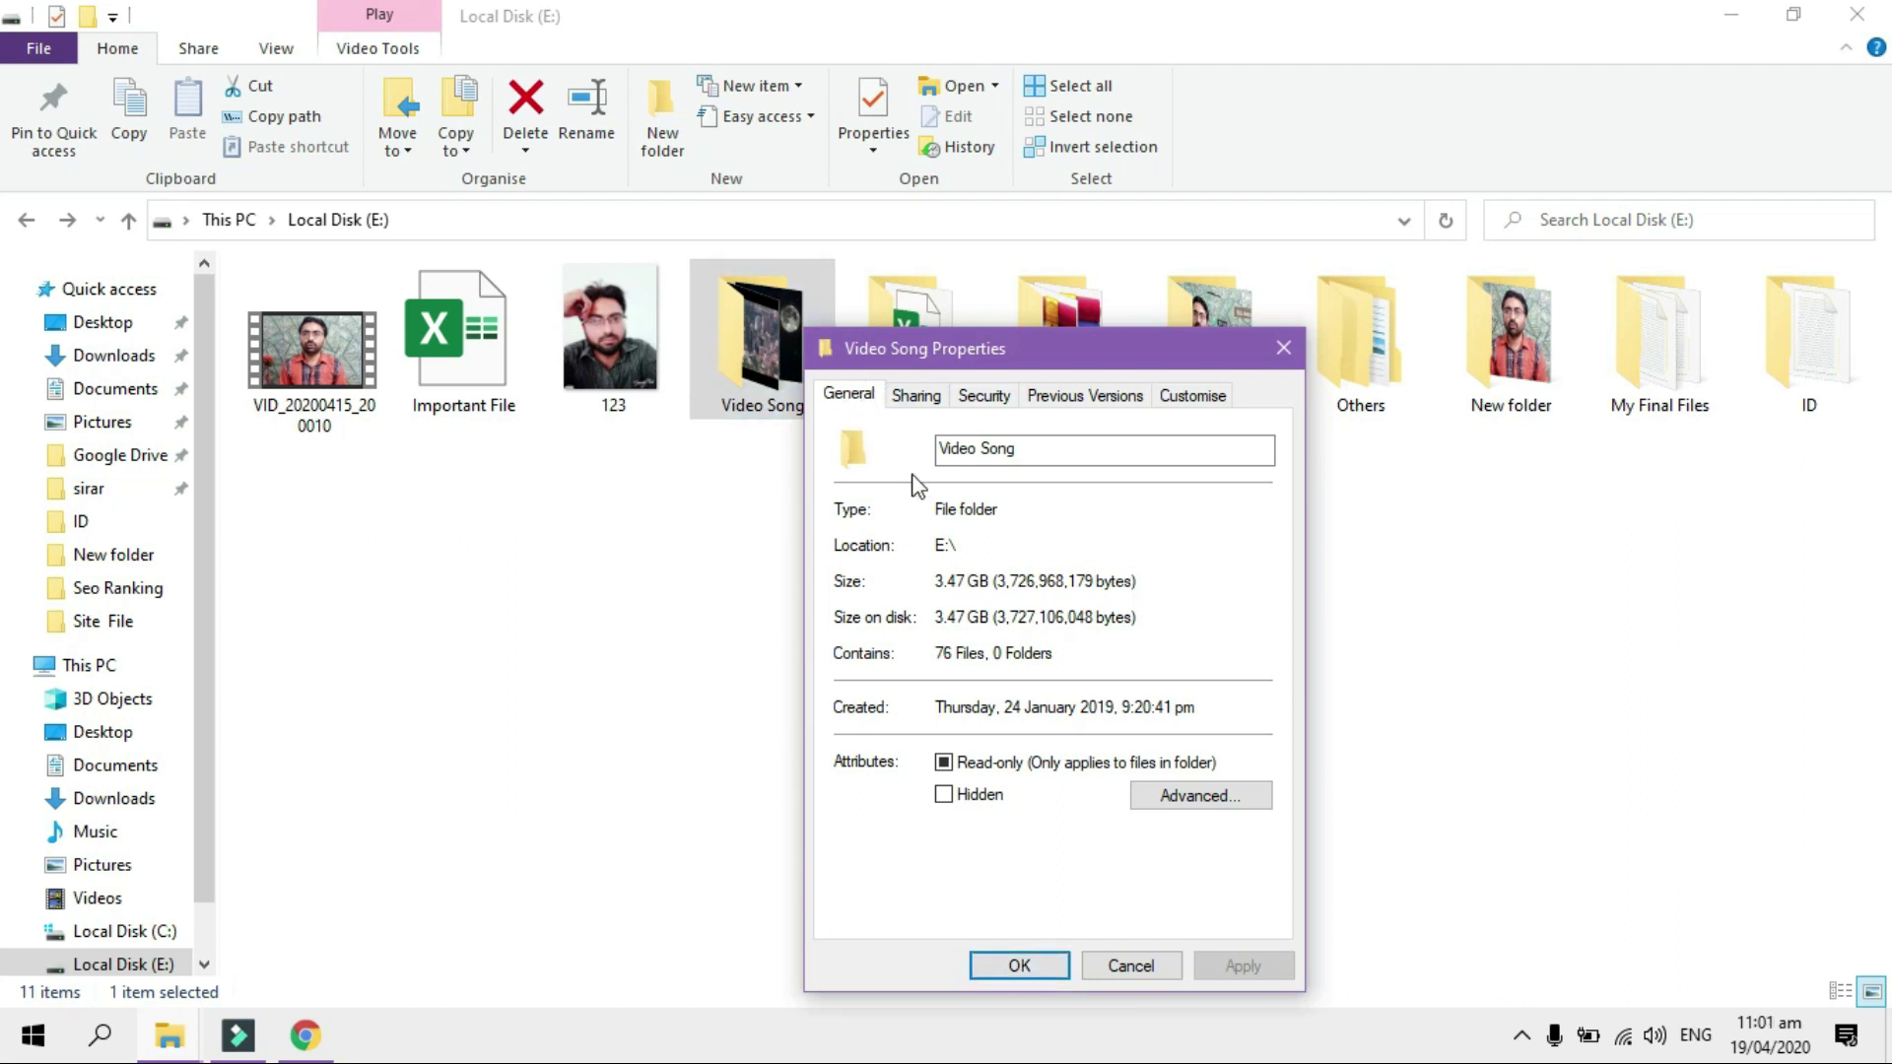
left_click(943, 798)
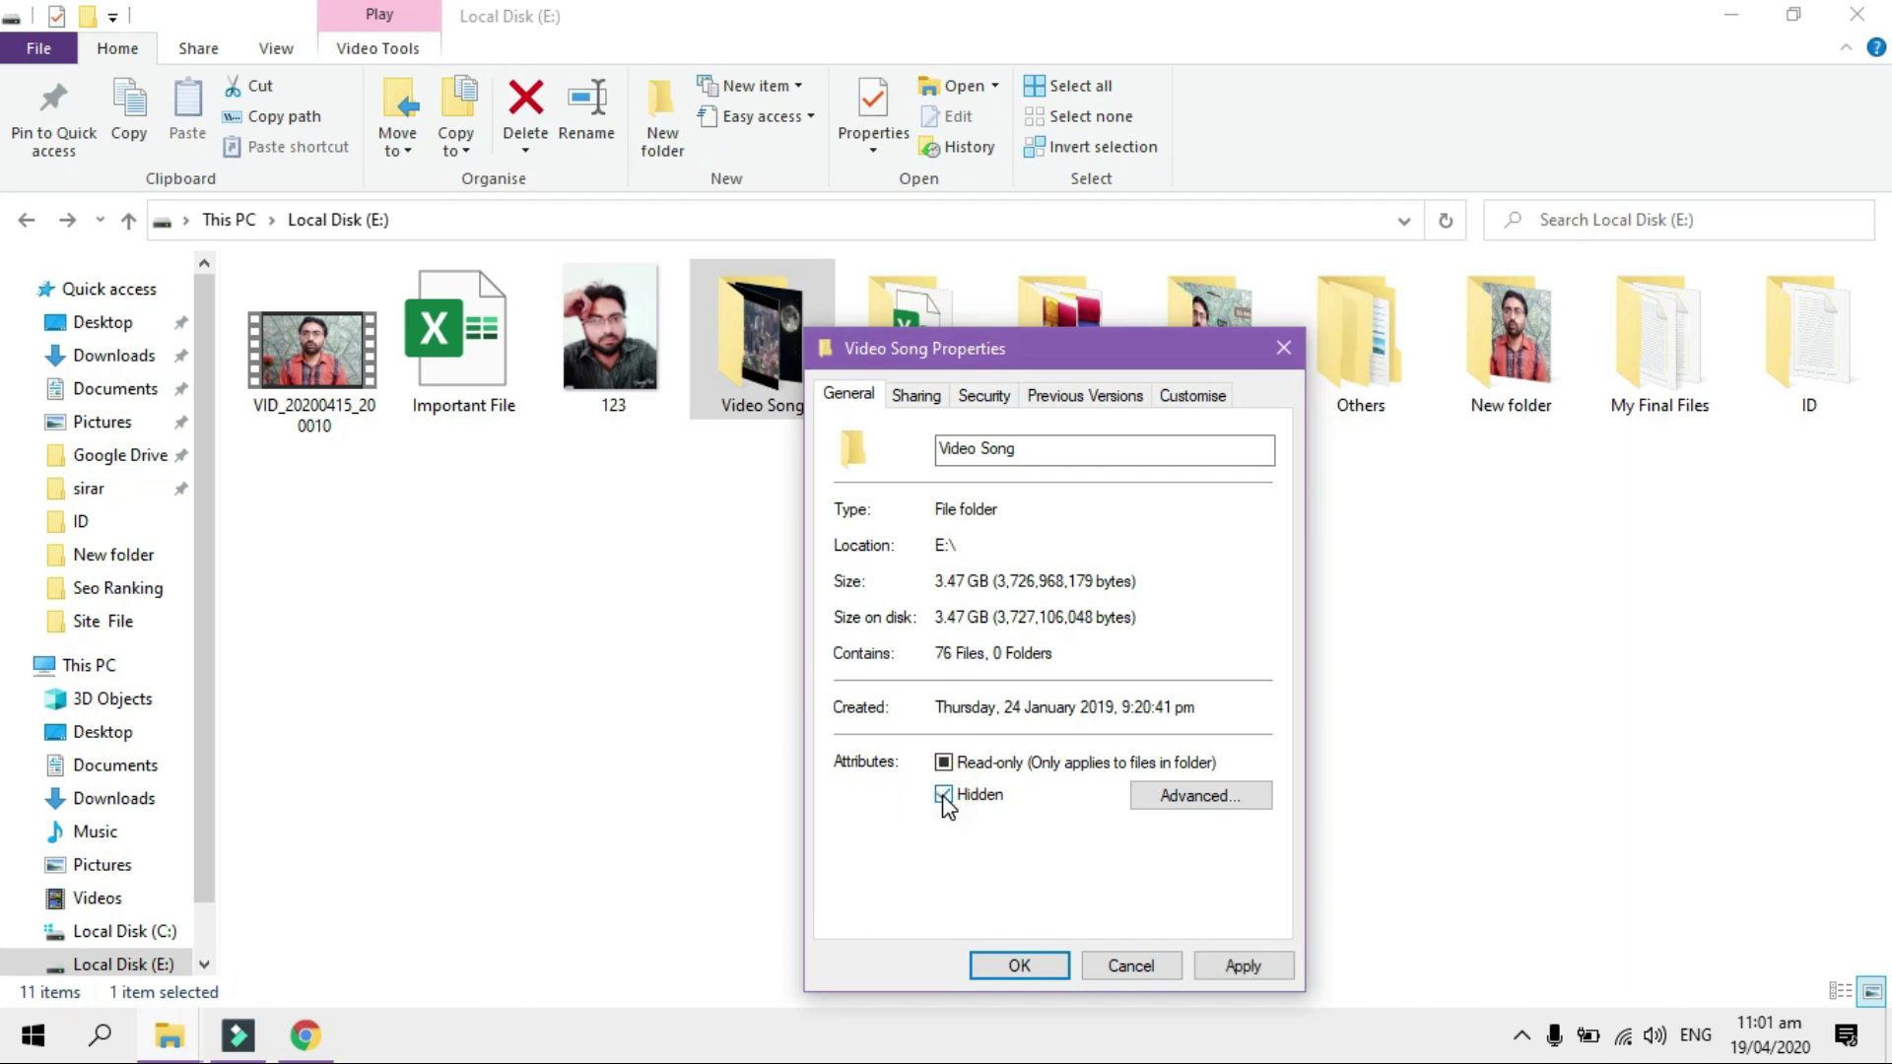
left_click(1253, 961)
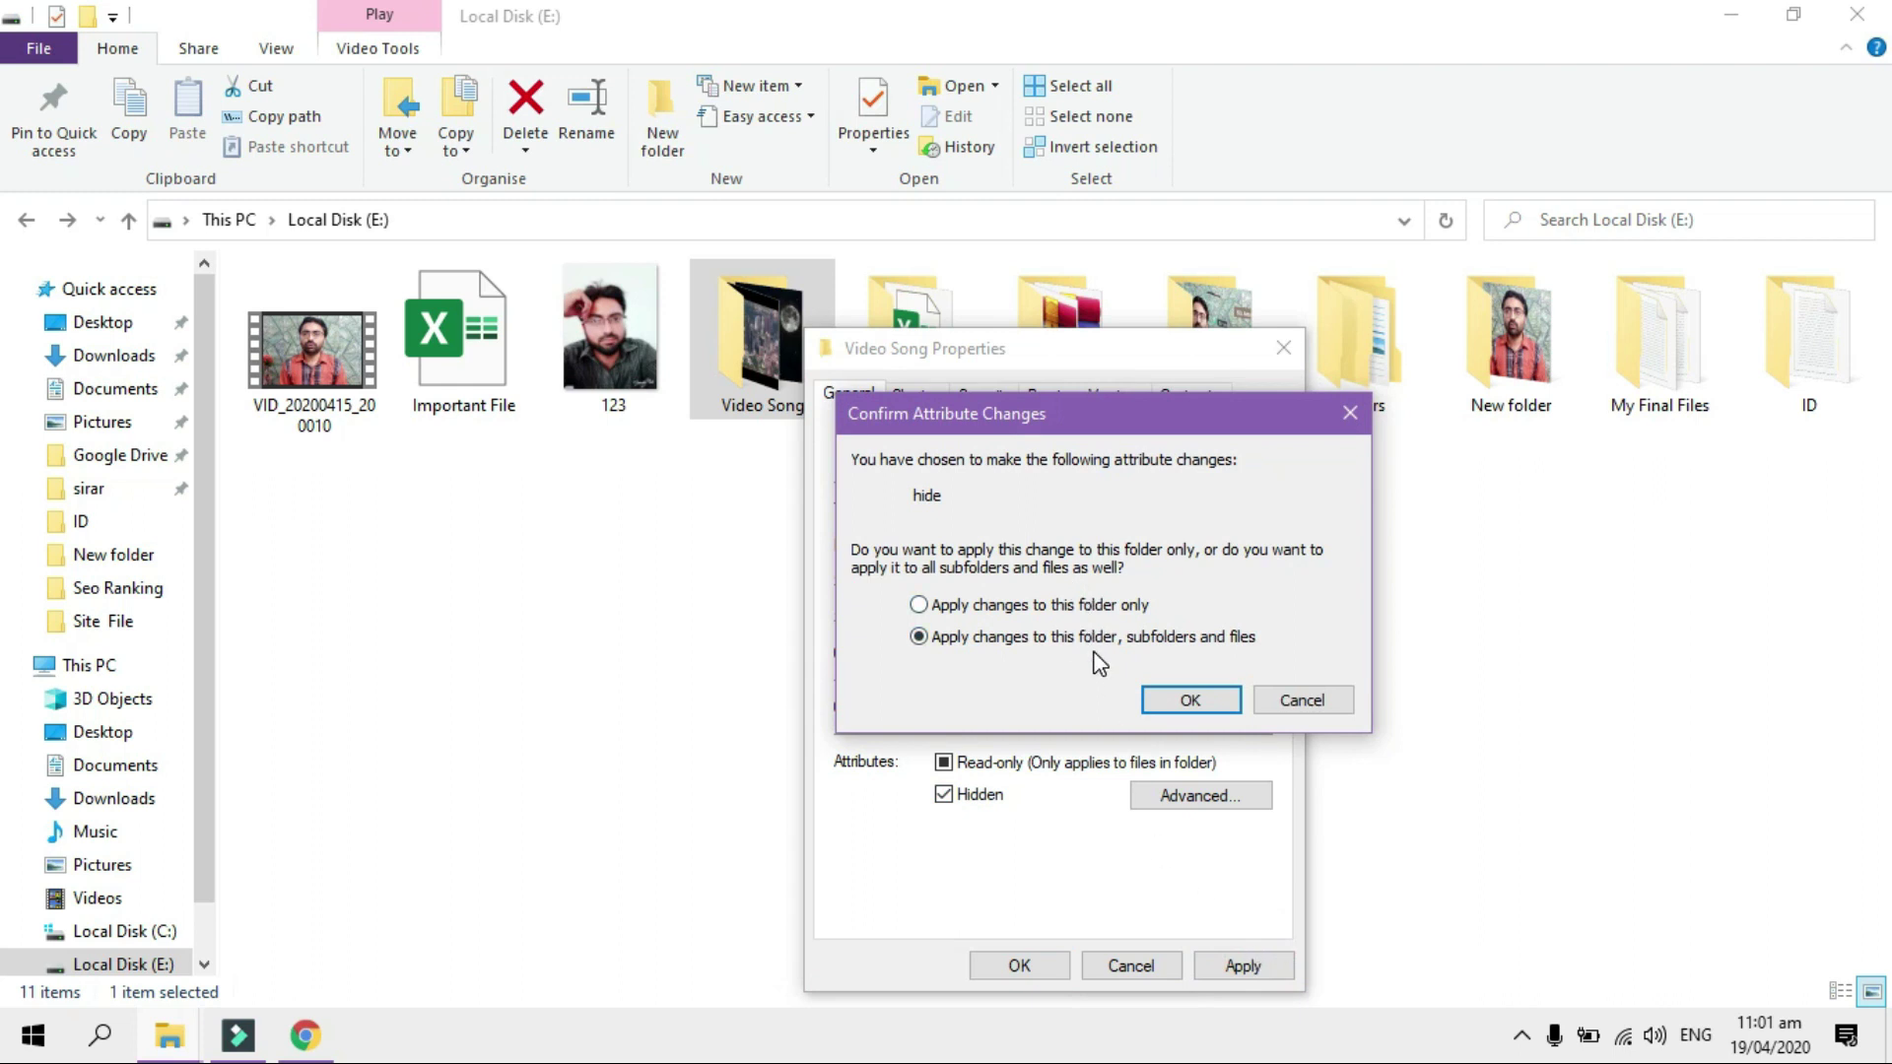
left_click(1200, 700)
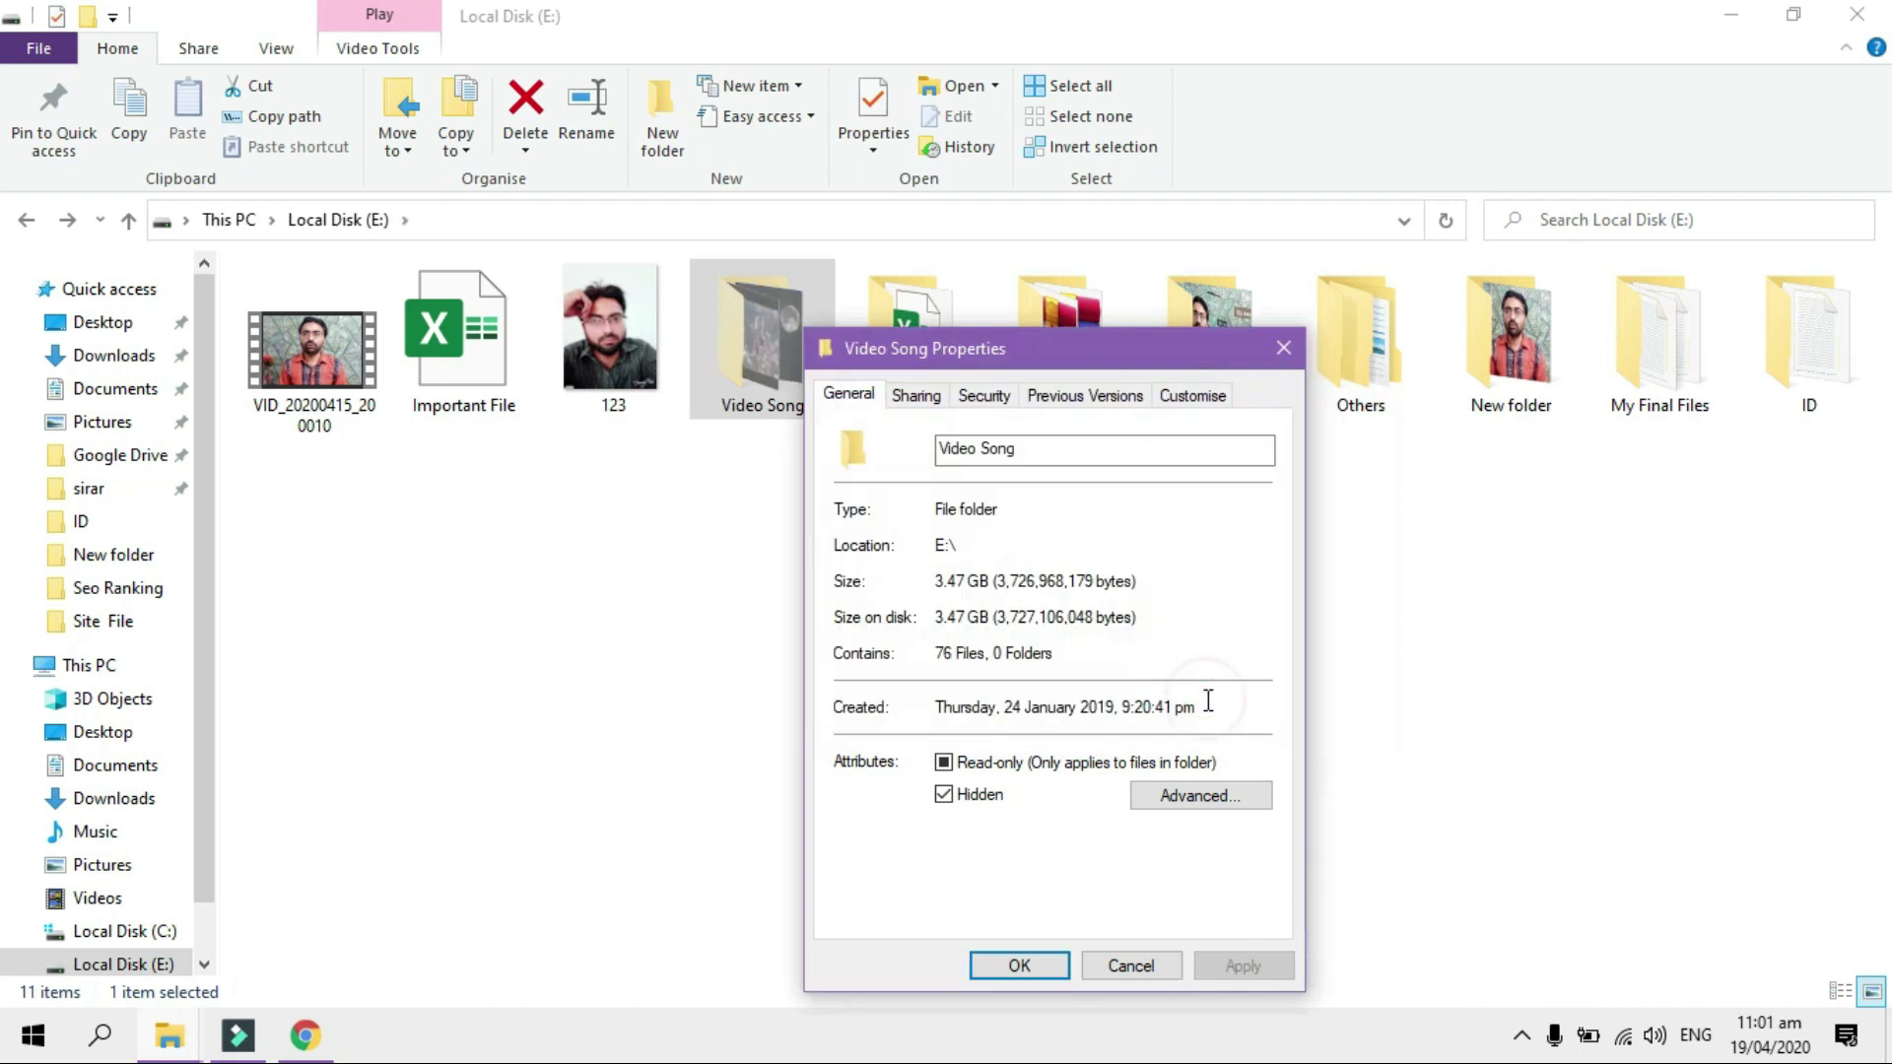
left_click(1044, 965)
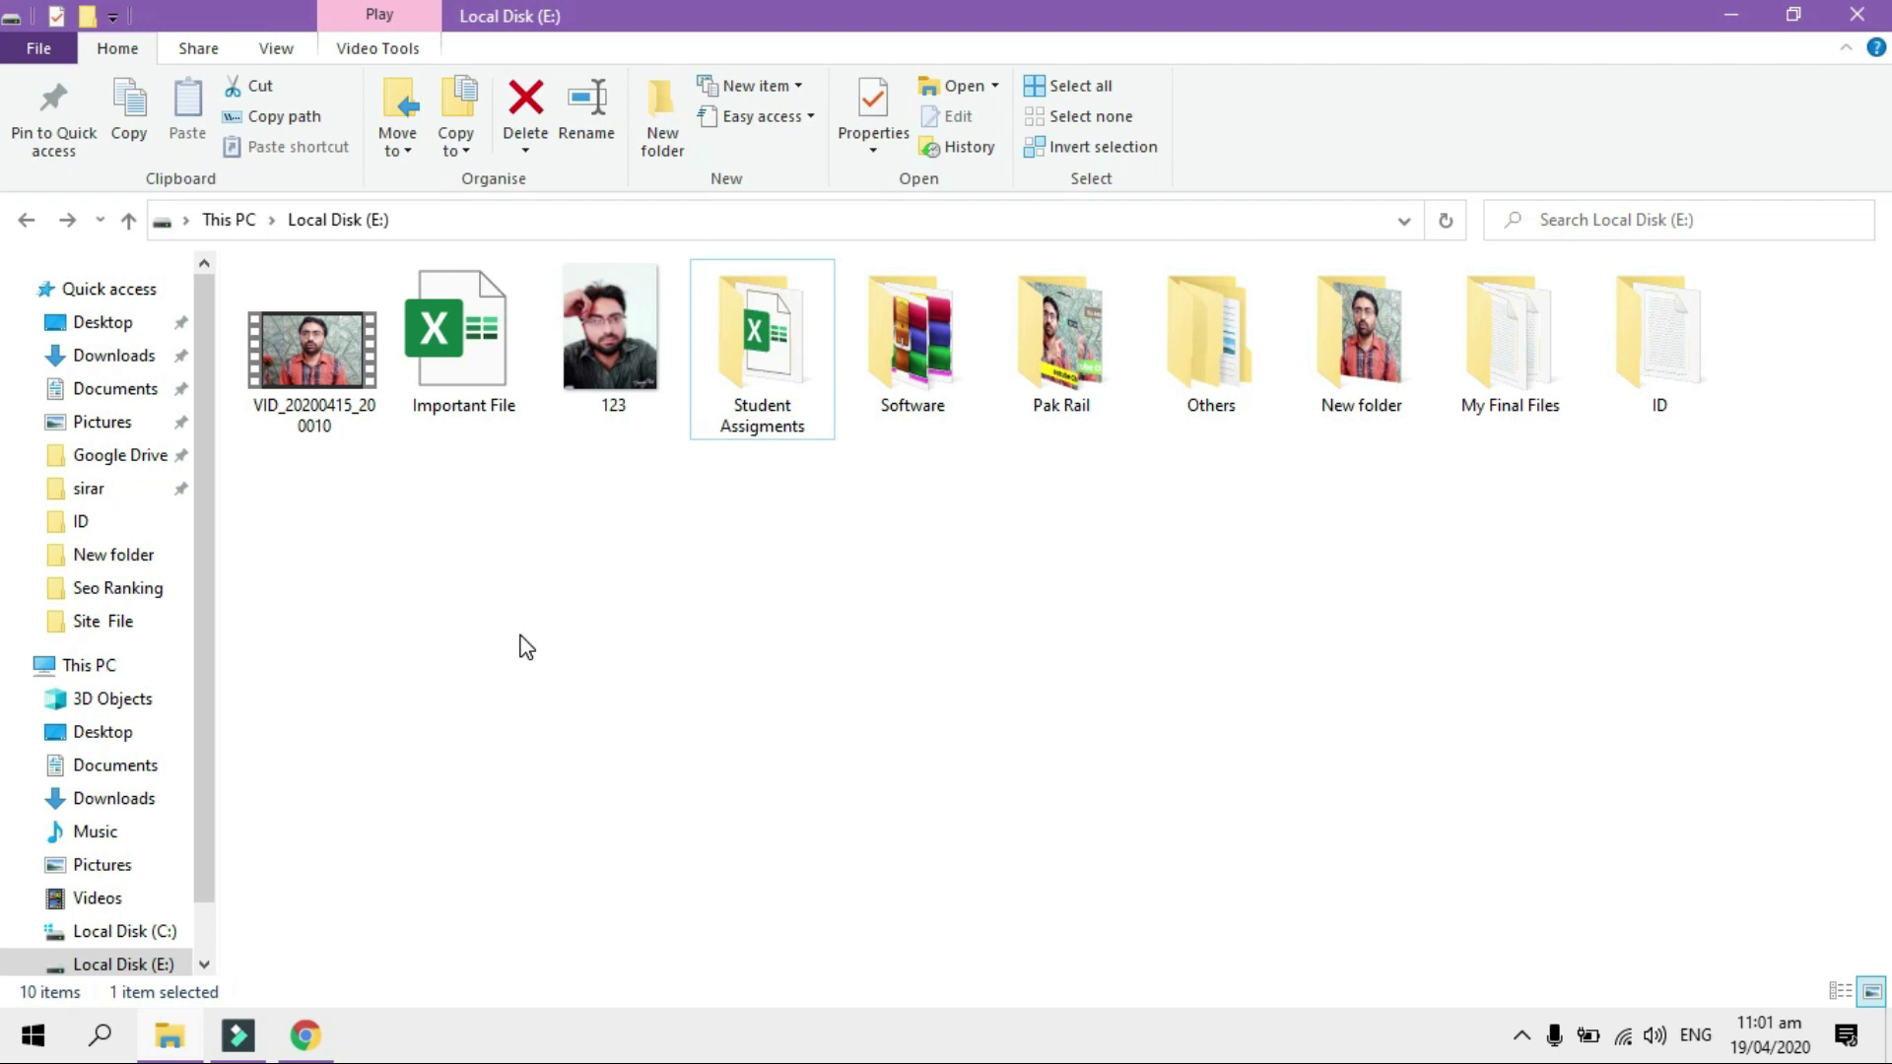
Set the three files VID_20200415_200010, Important File and 123 to Hidden through their shared properties
left_click_drag(622, 532, 290, 363)
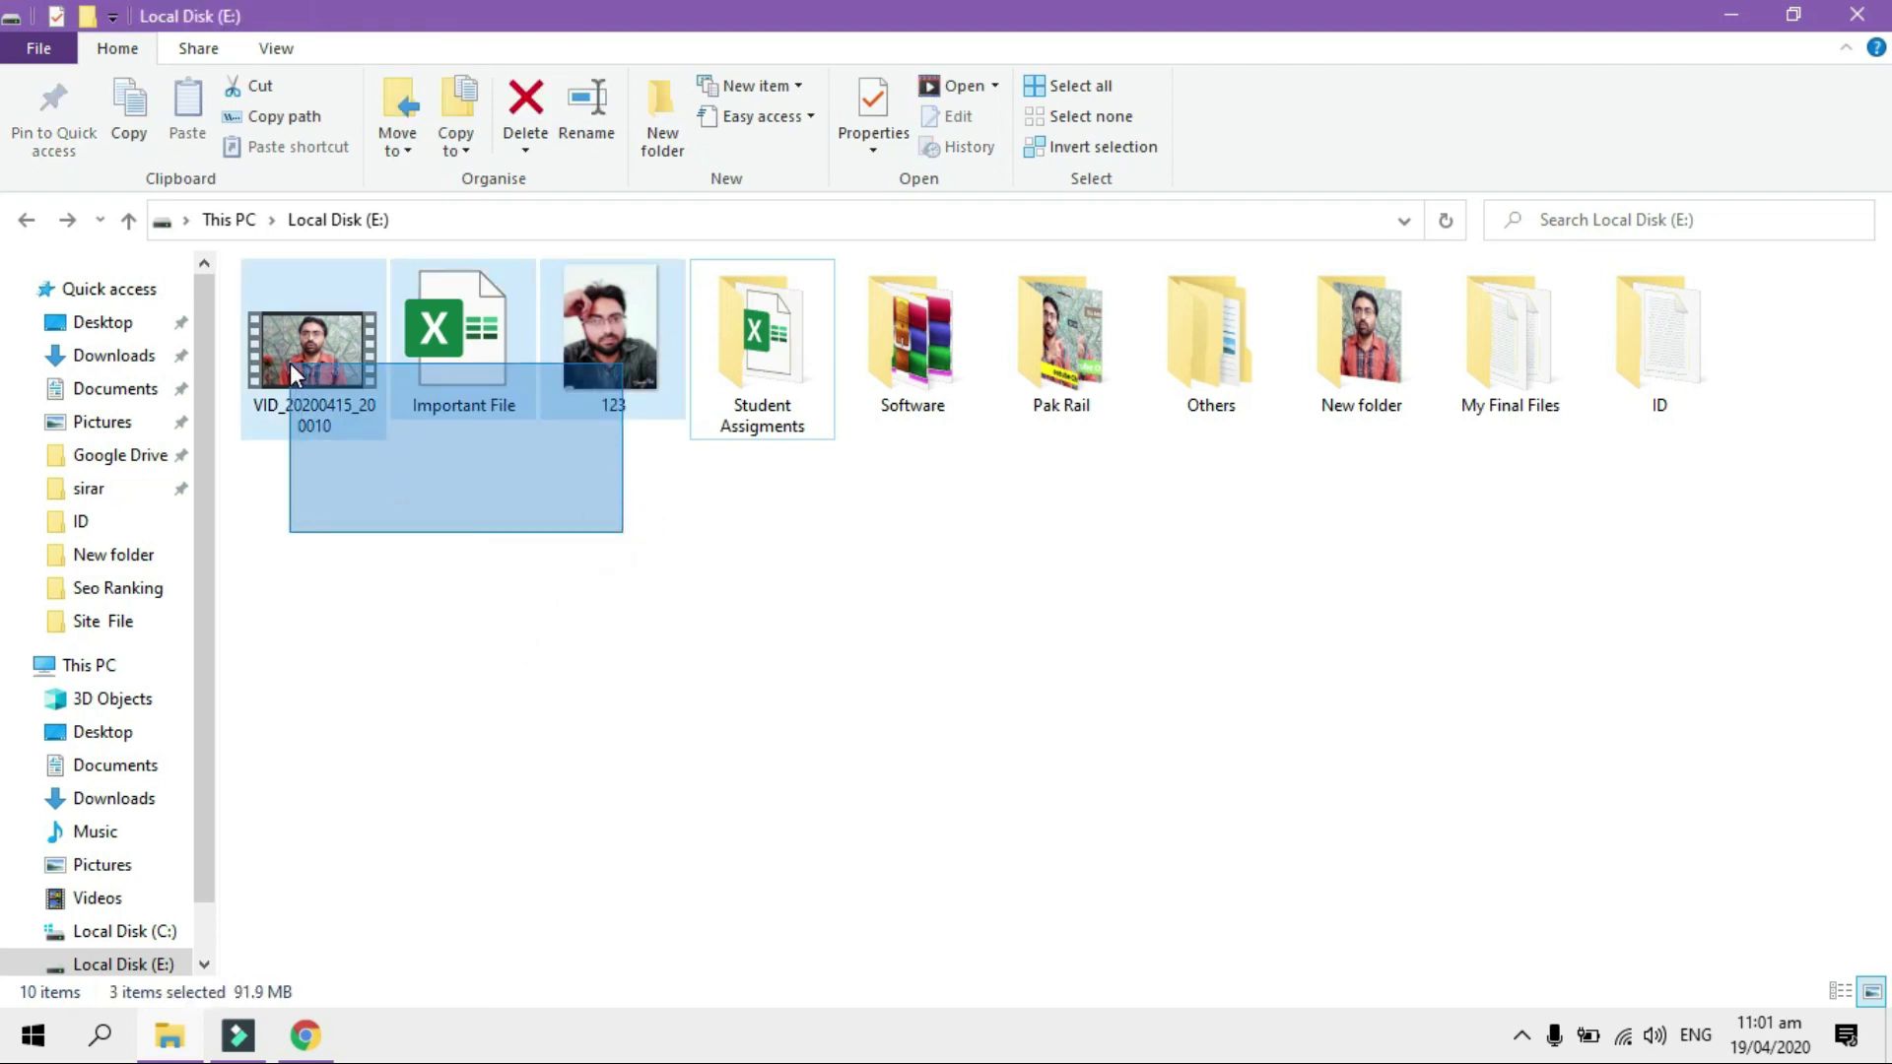
left_click_drag(639, 520, 266, 359)
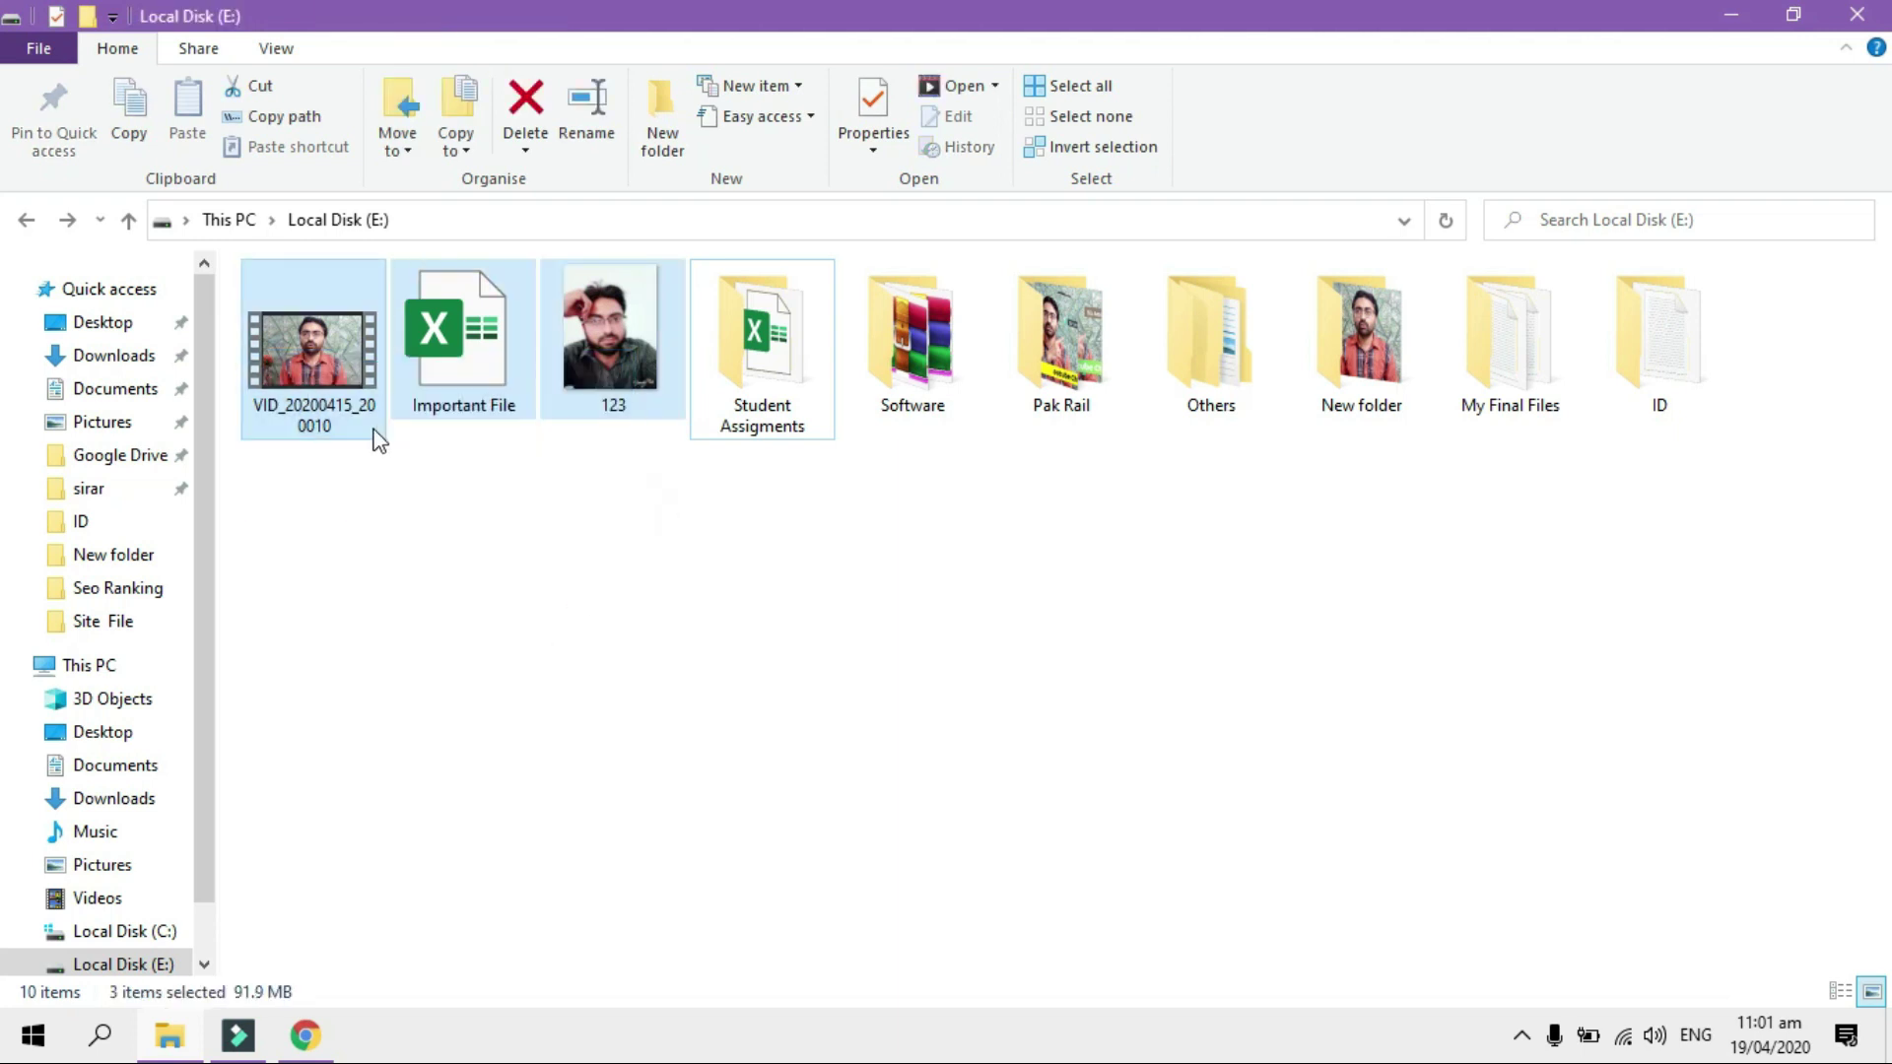
right_click(302, 357)
left_click(421, 841)
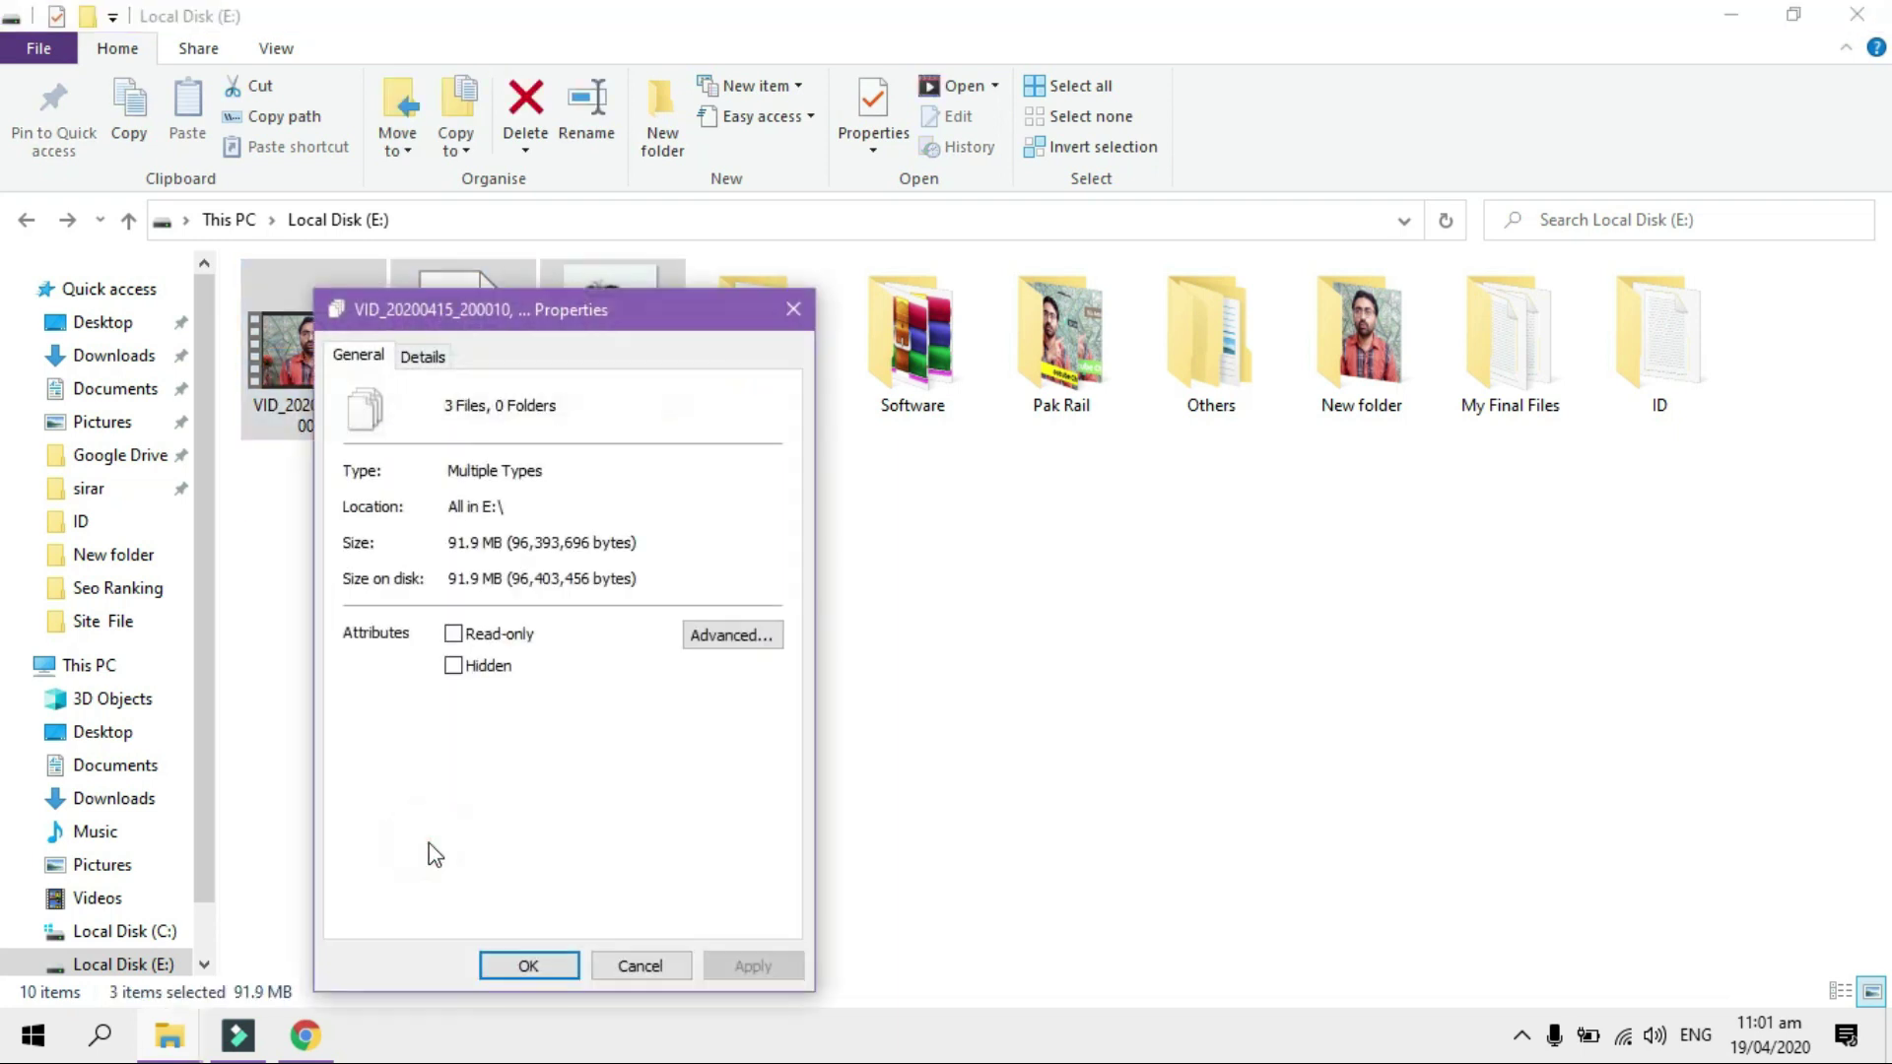
left_click(461, 667)
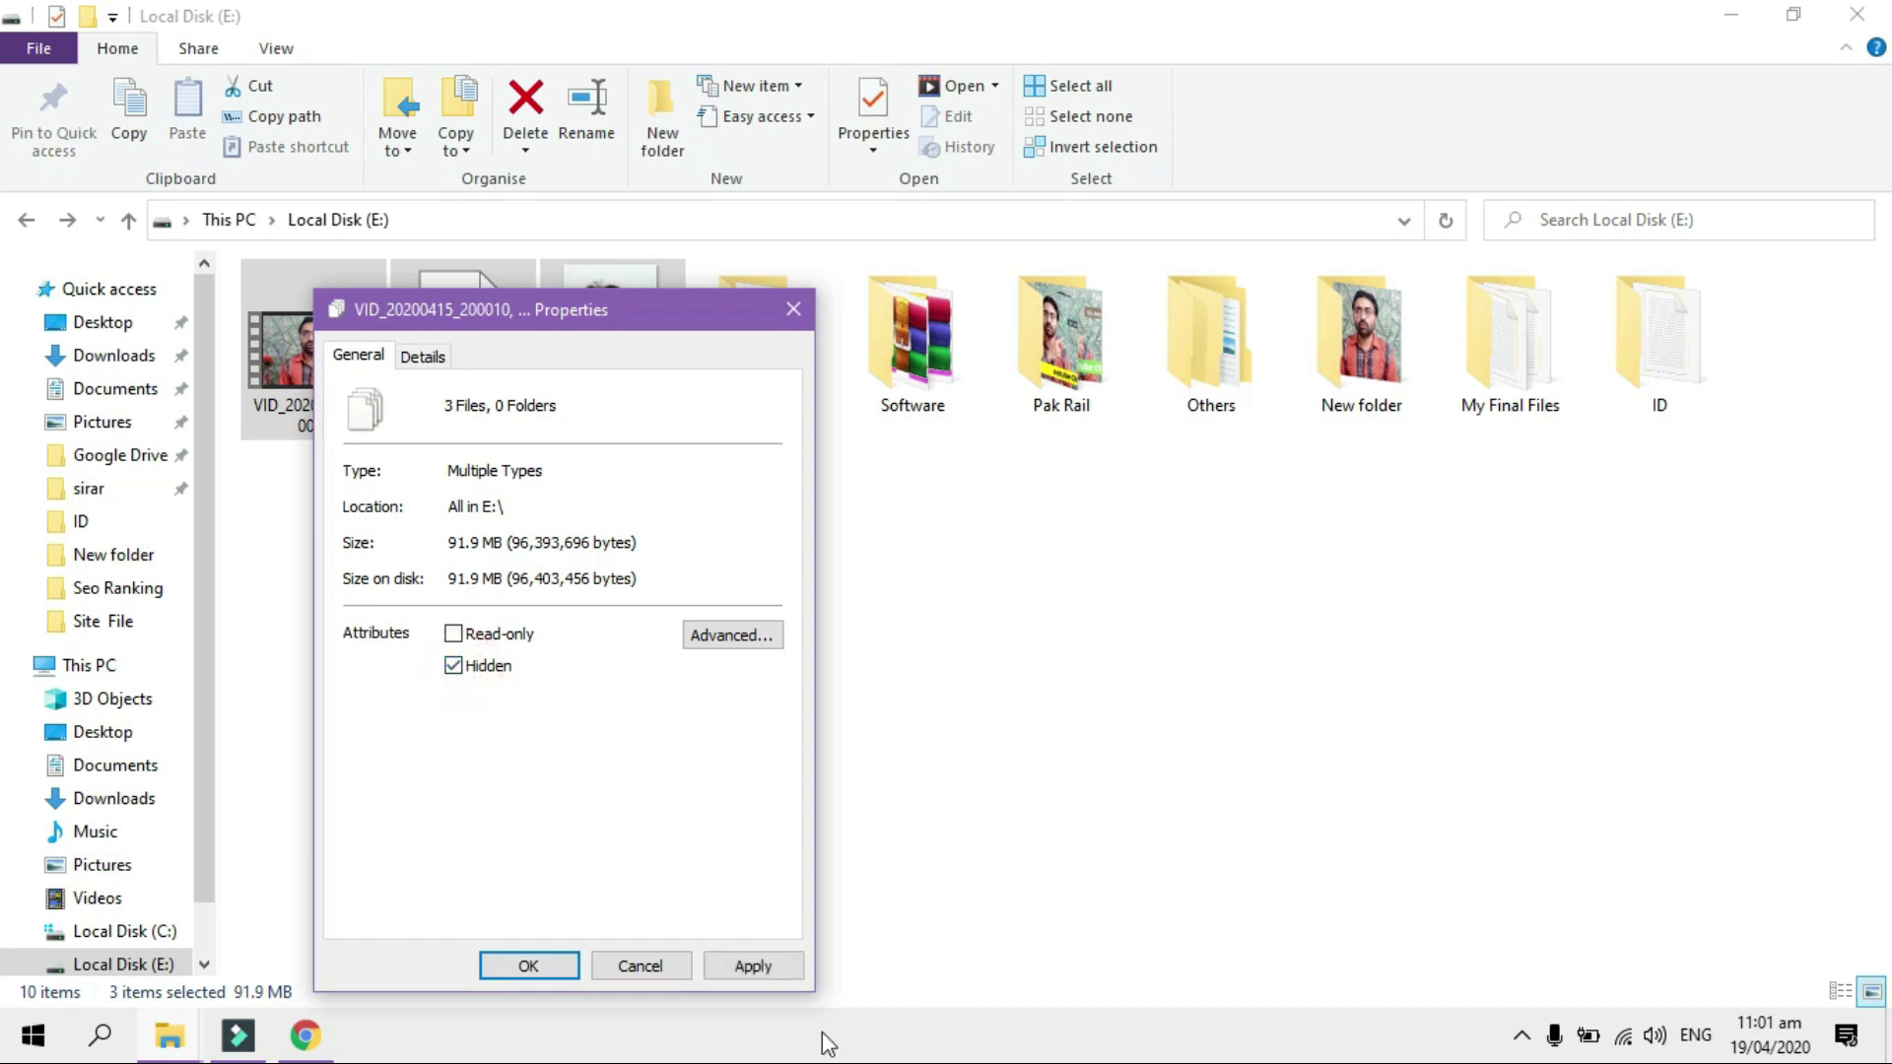
left_click(795, 968)
left_click(498, 963)
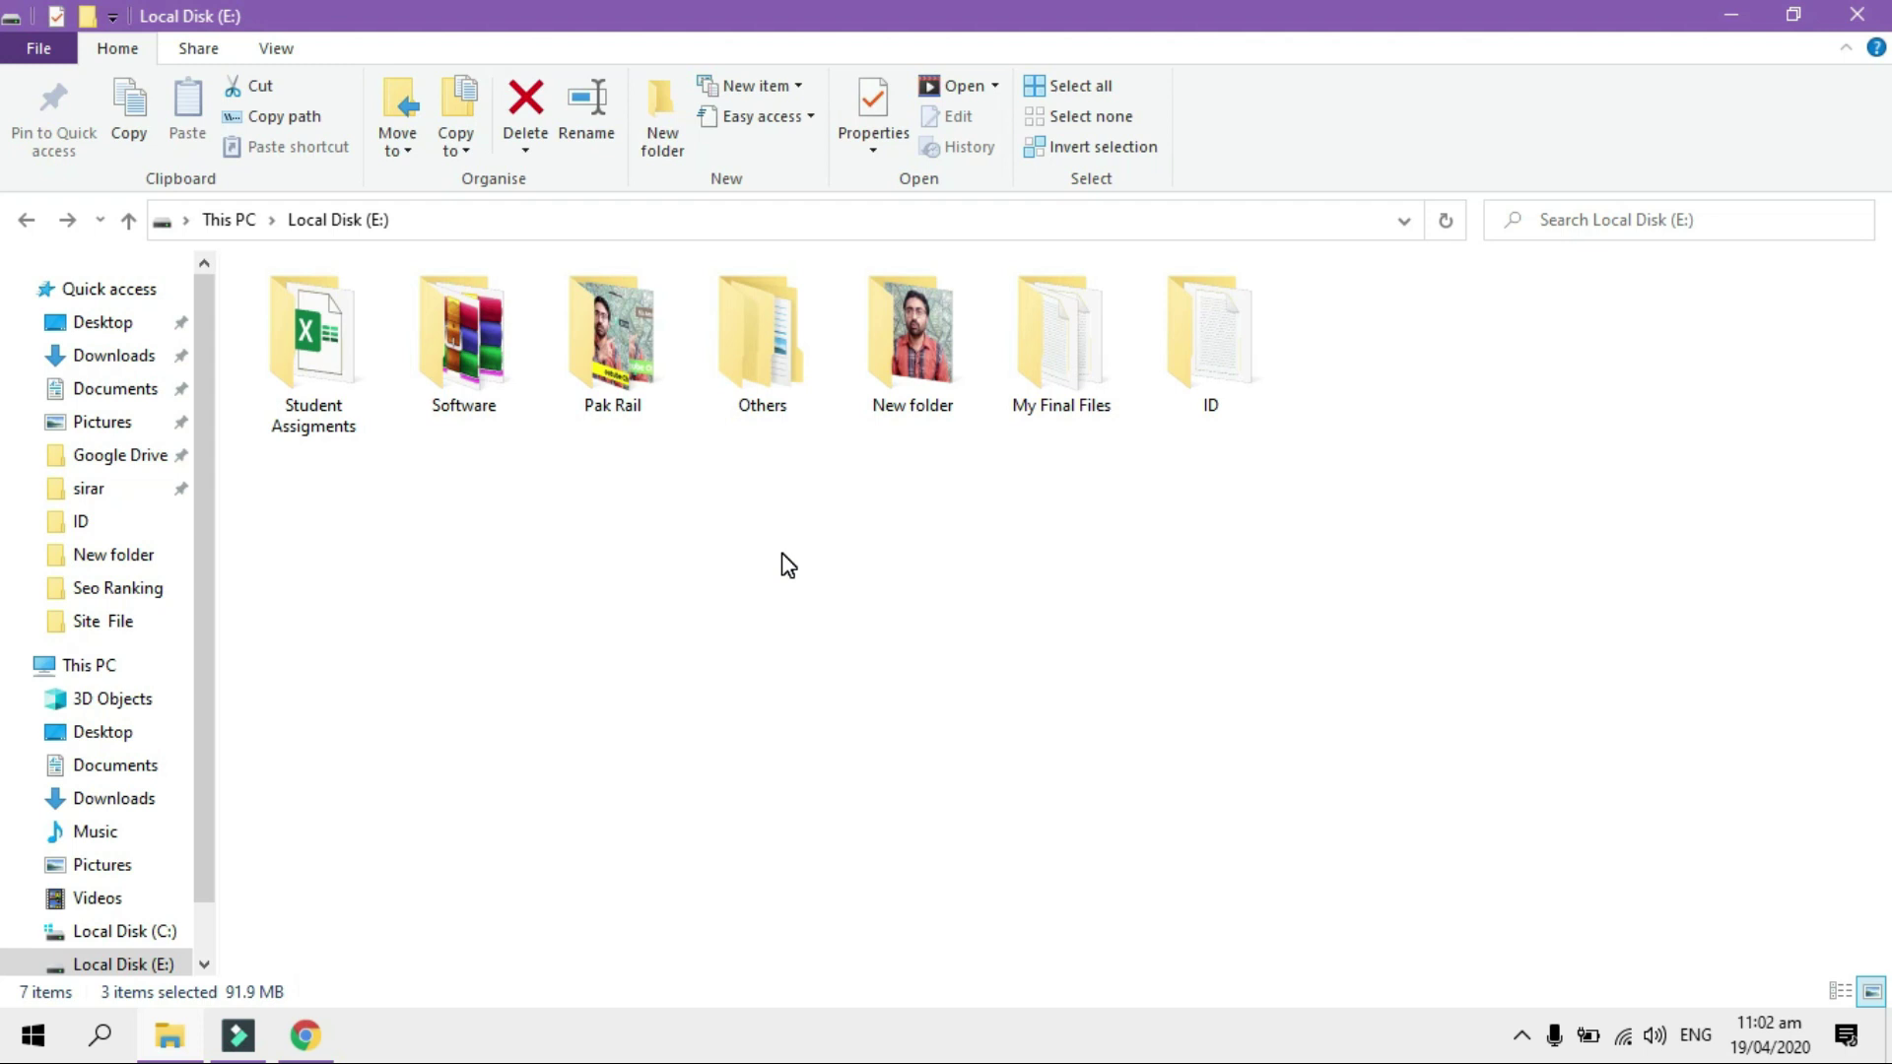
Turn on the display of hidden items for drive E, switching it off and on once to compare
left_click(788, 562)
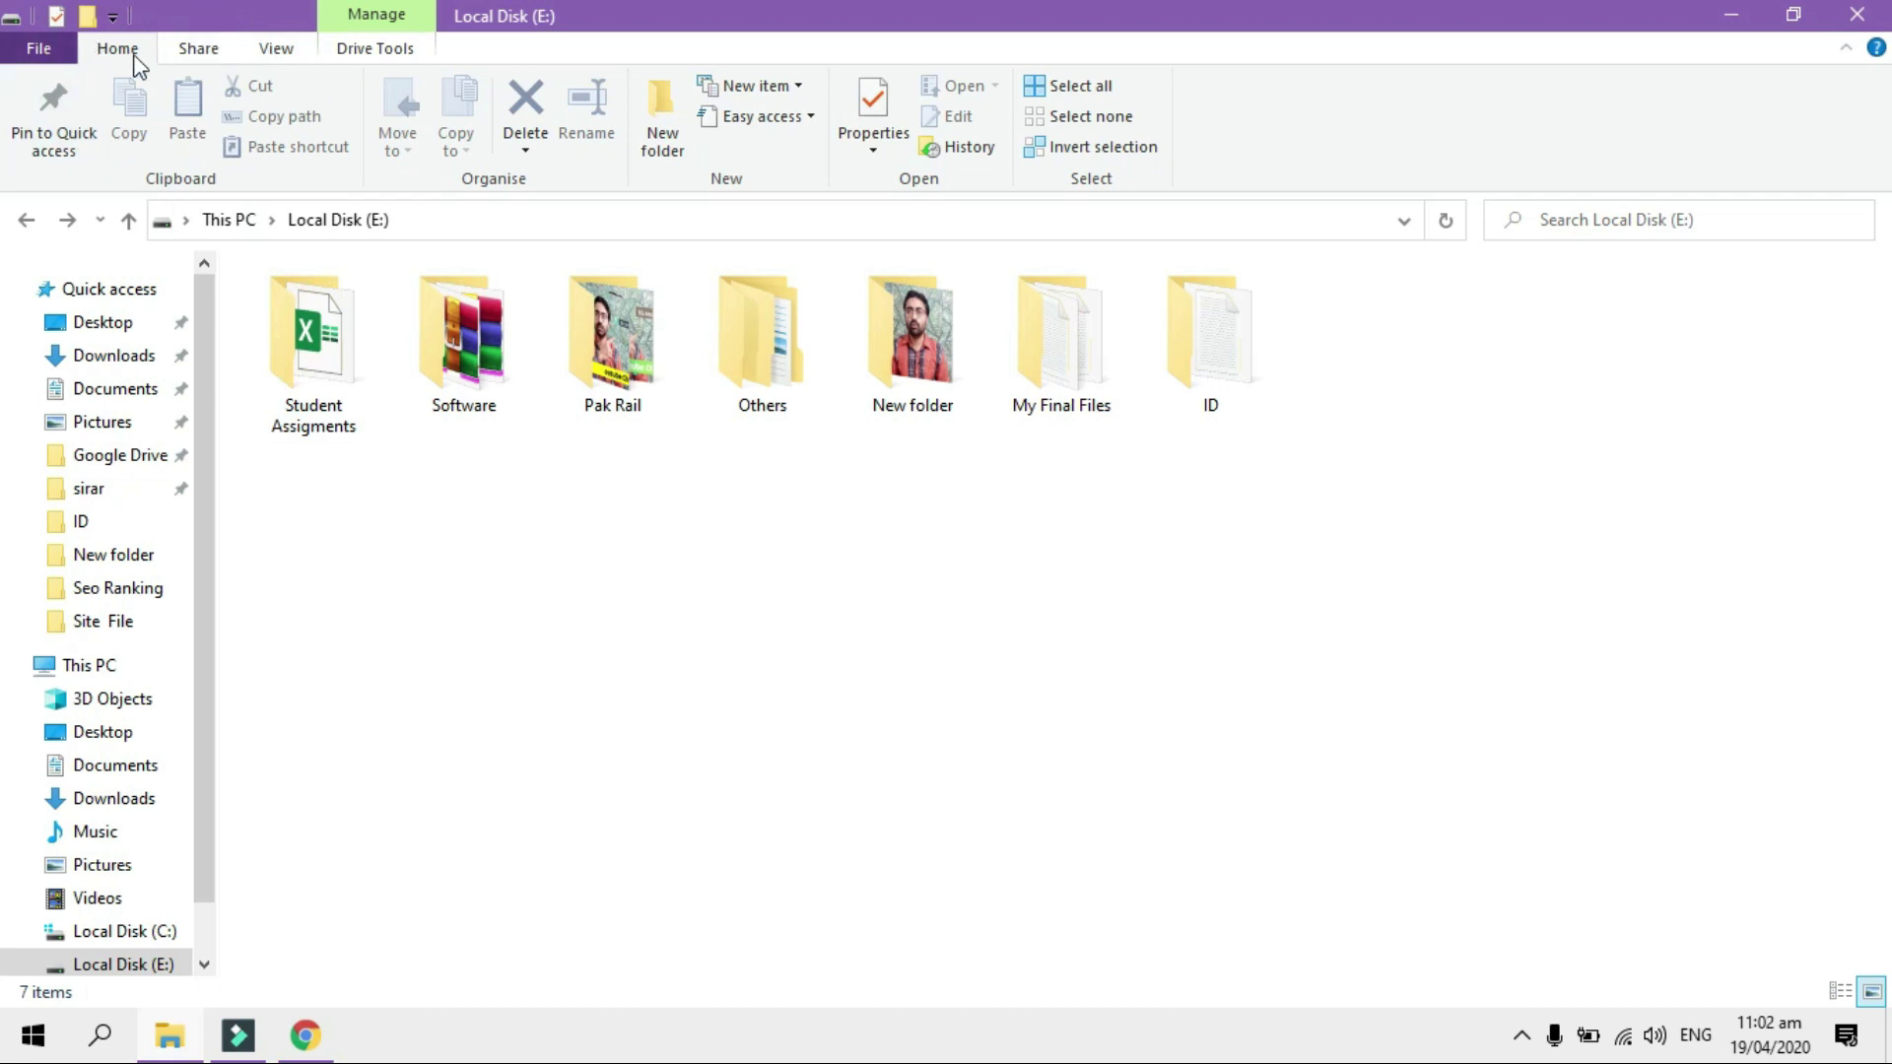
left_click(291, 58)
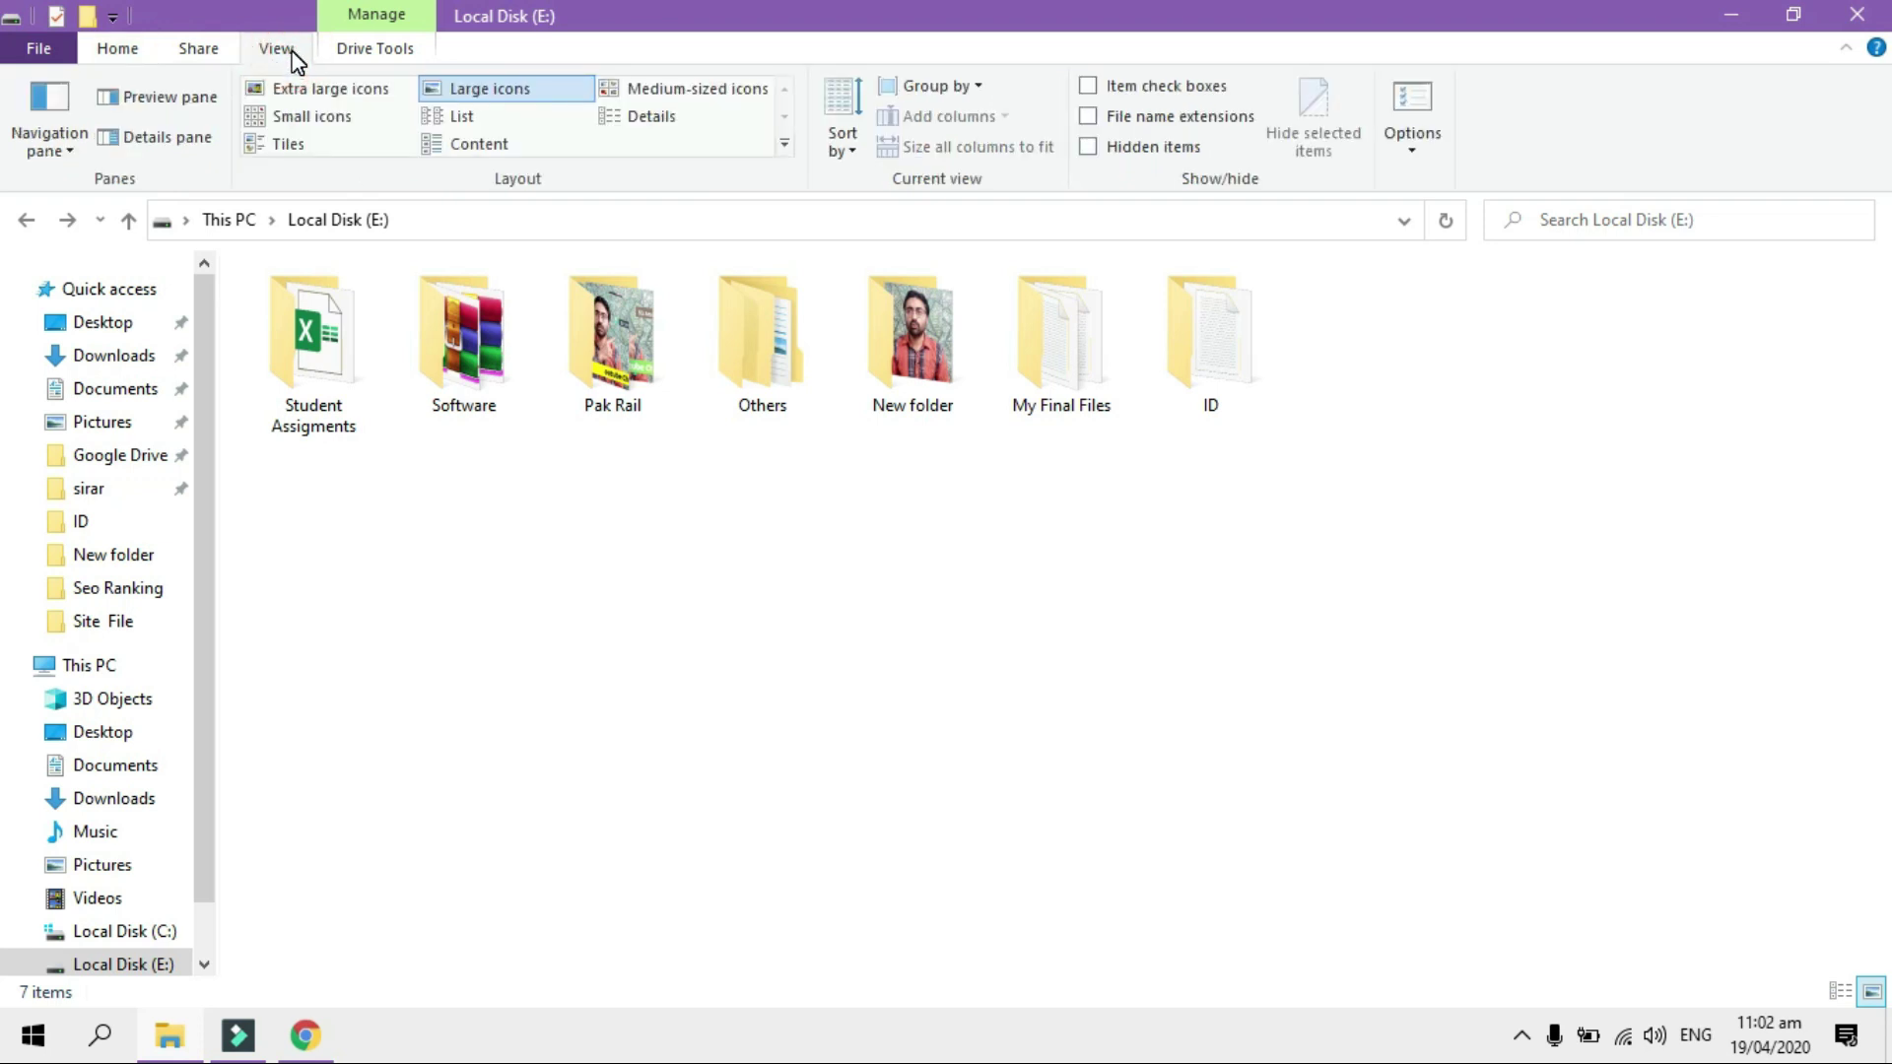
left_click(1089, 147)
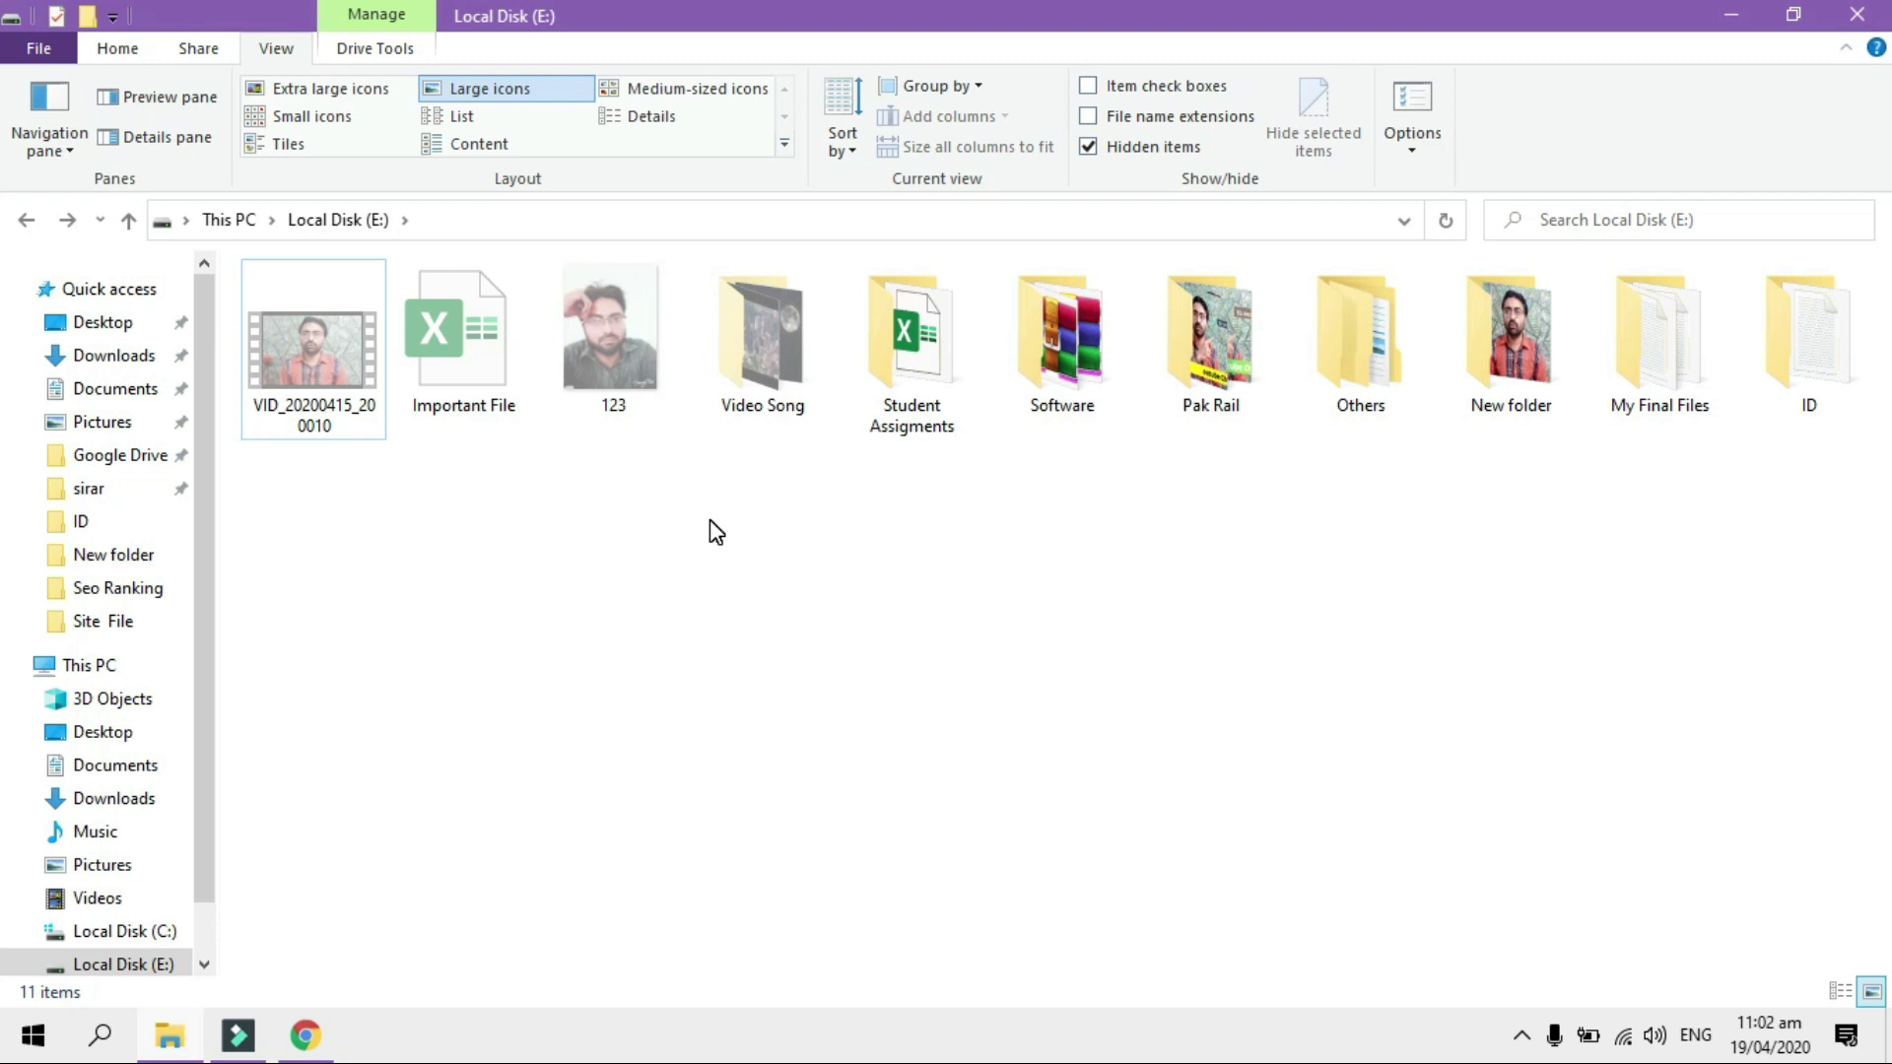
left_click(1088, 148)
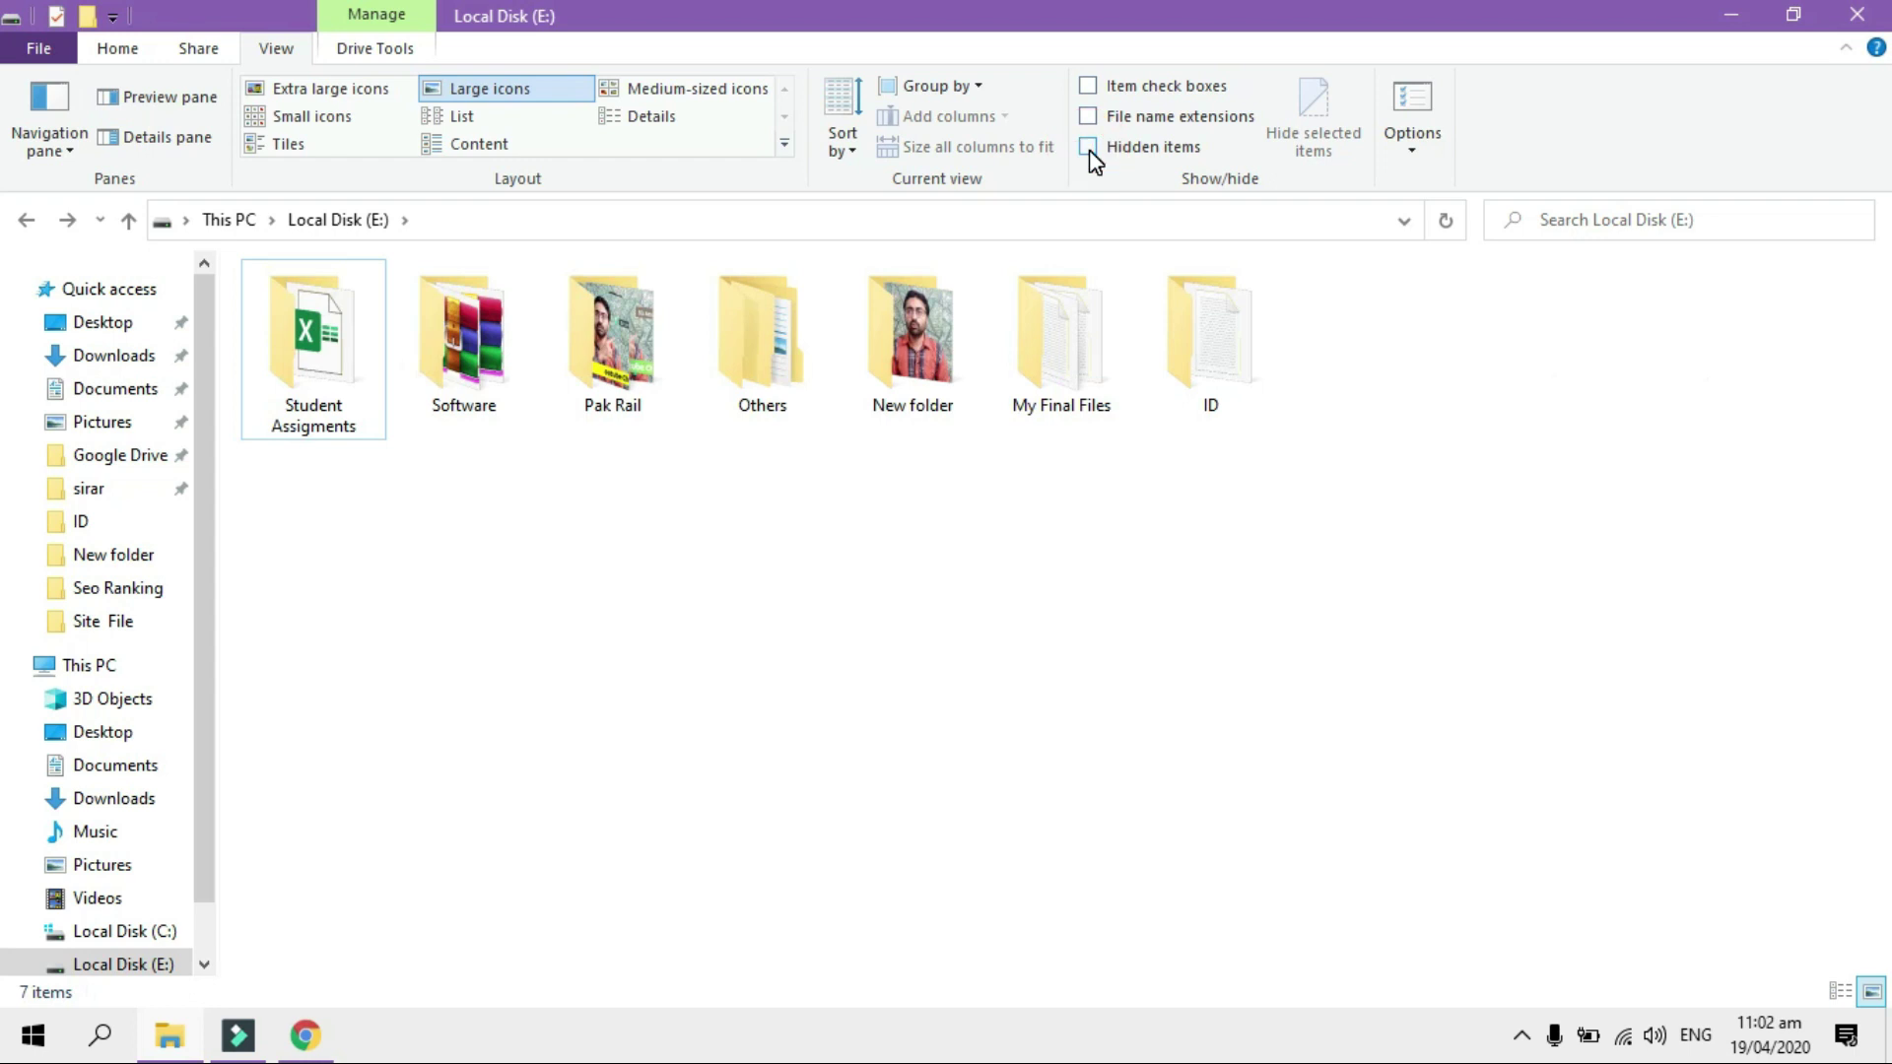
left_click(1088, 148)
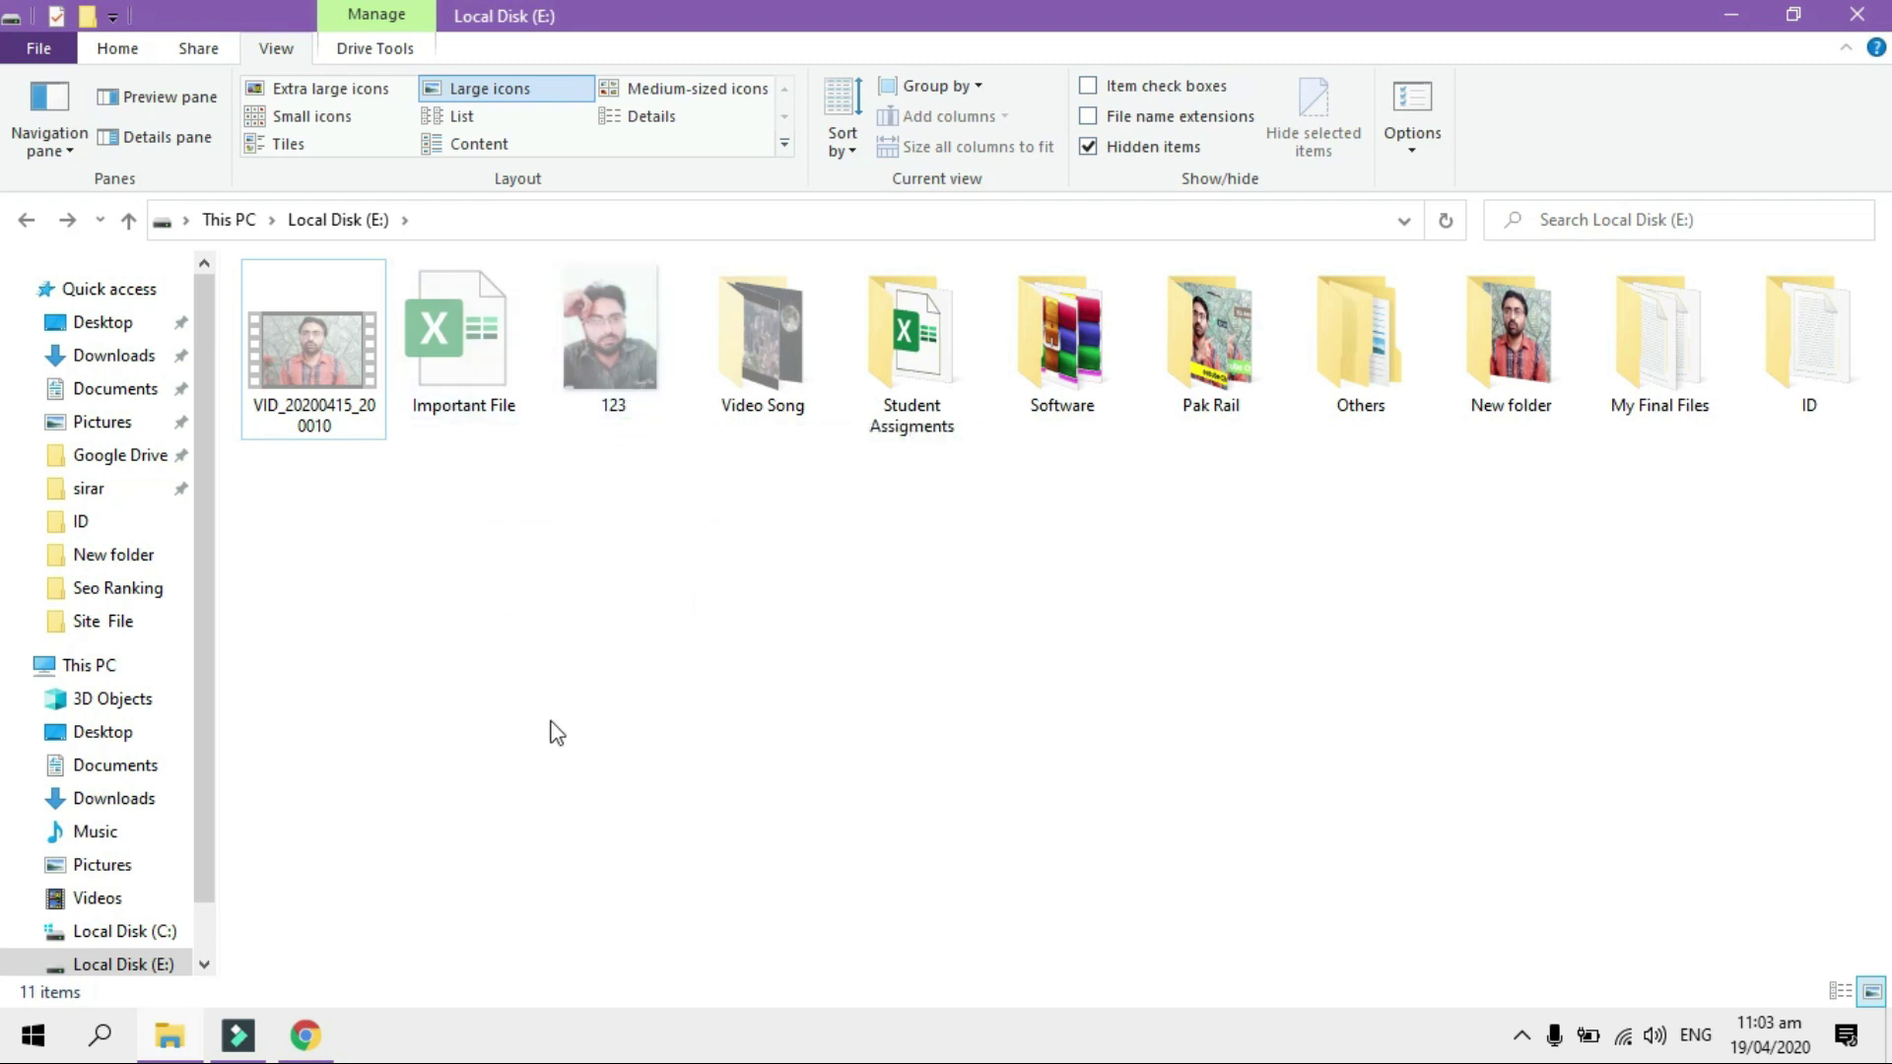
Remove the Hidden attribute from the Video Song folder, applying the change to its subfolders and files
left_click(333, 315)
left_click(618, 570)
right_click(793, 394)
left_click(985, 986)
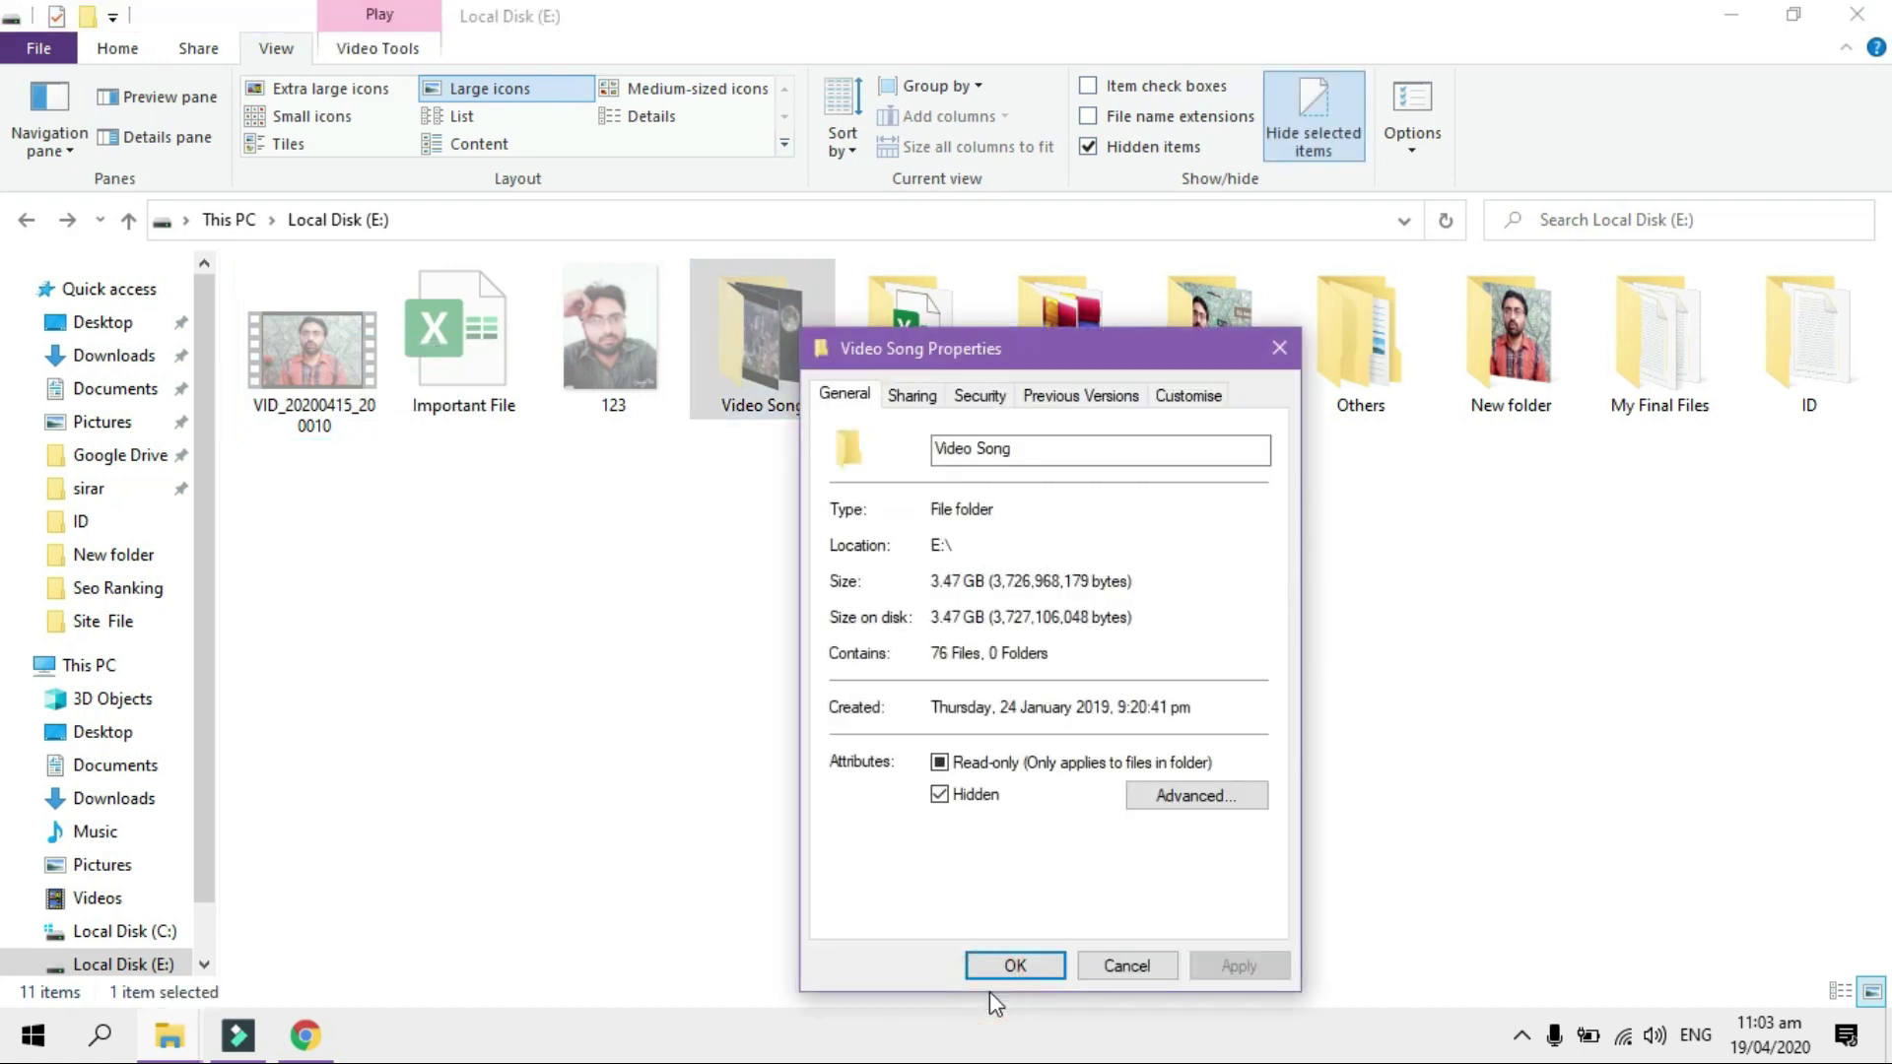
left_click(939, 794)
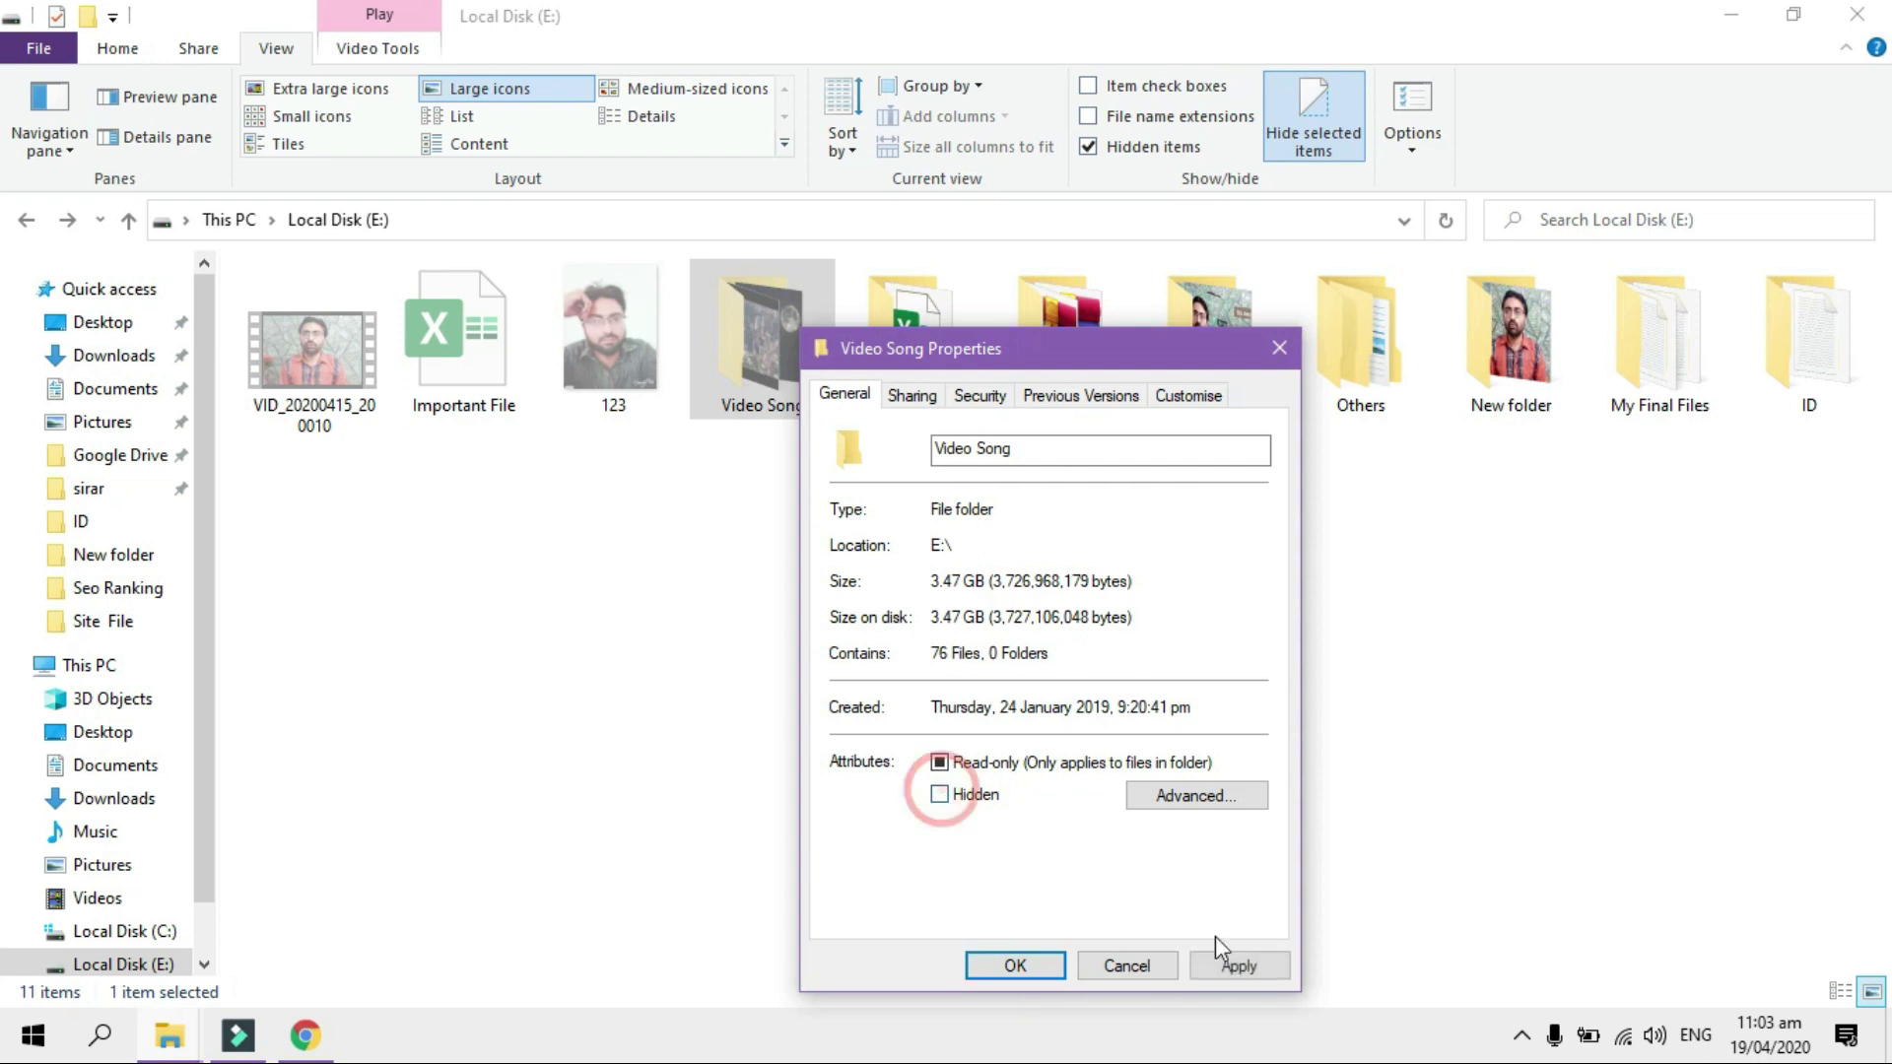
left_click(1269, 963)
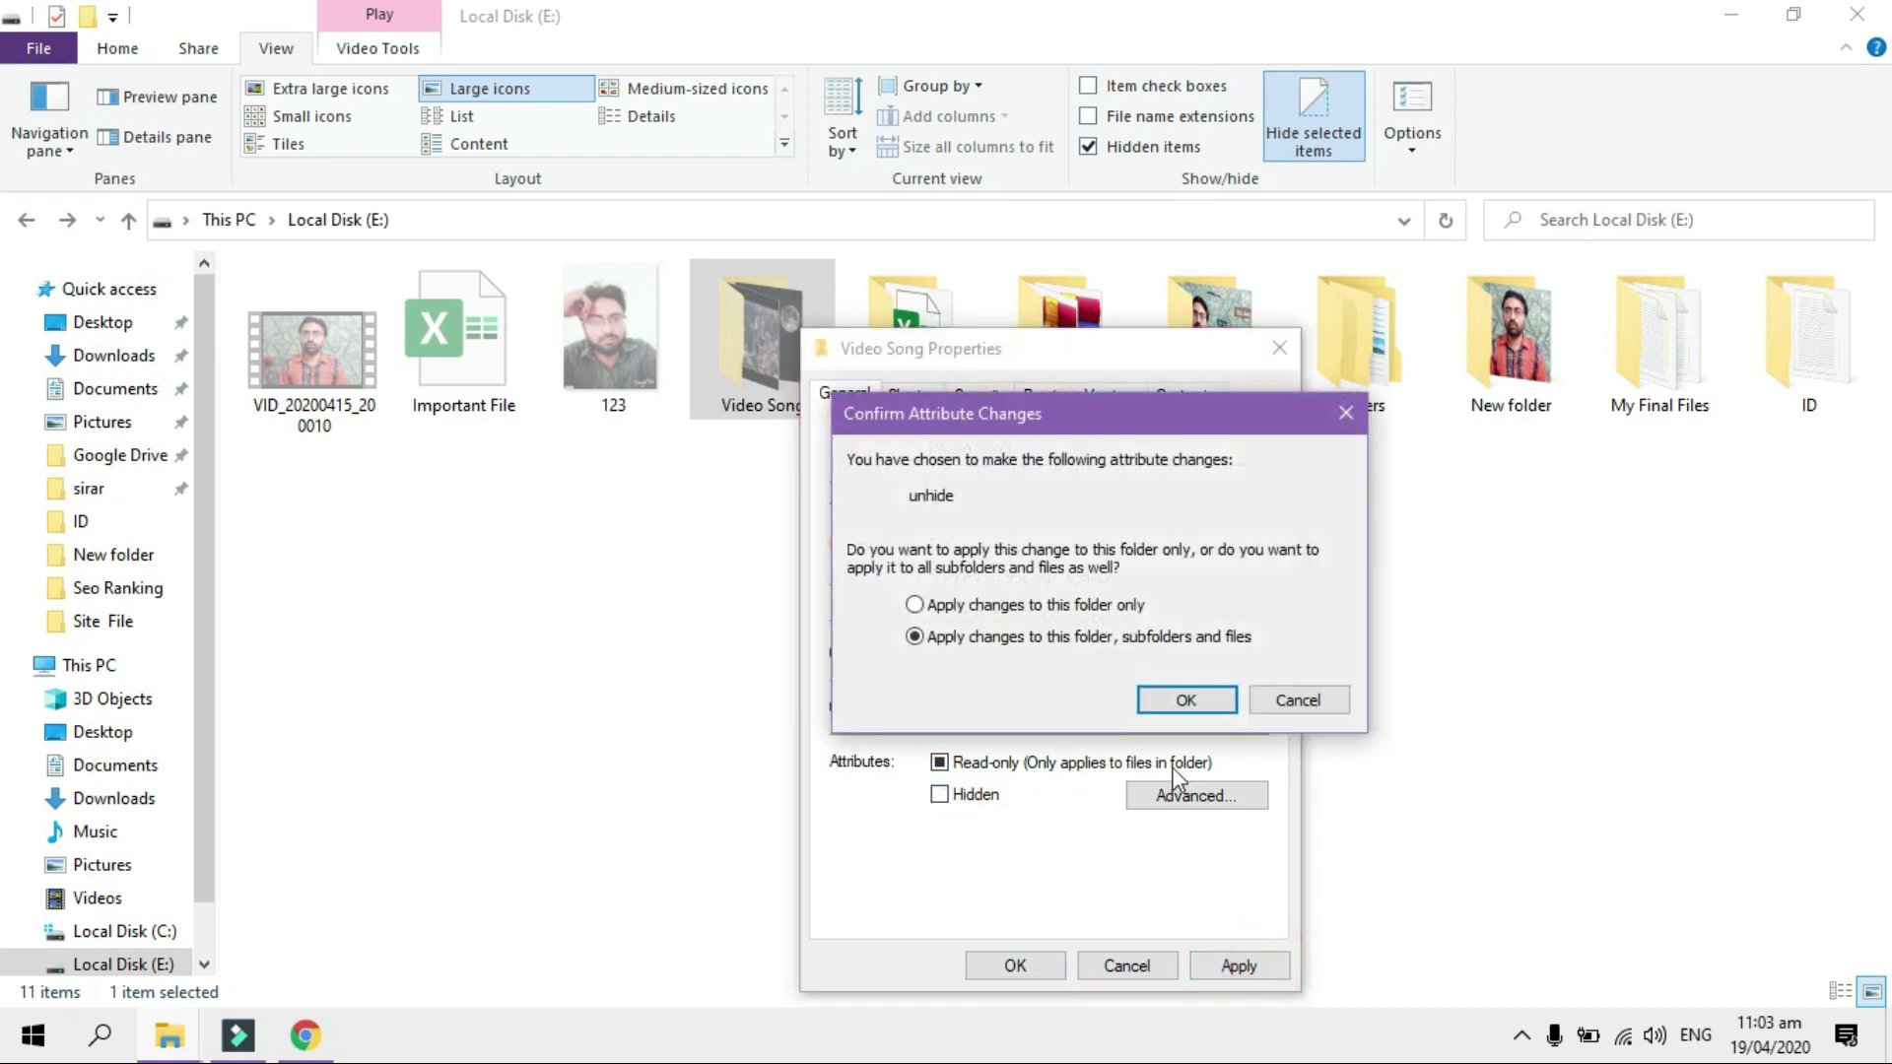
left_click(1190, 701)
left_click(1040, 969)
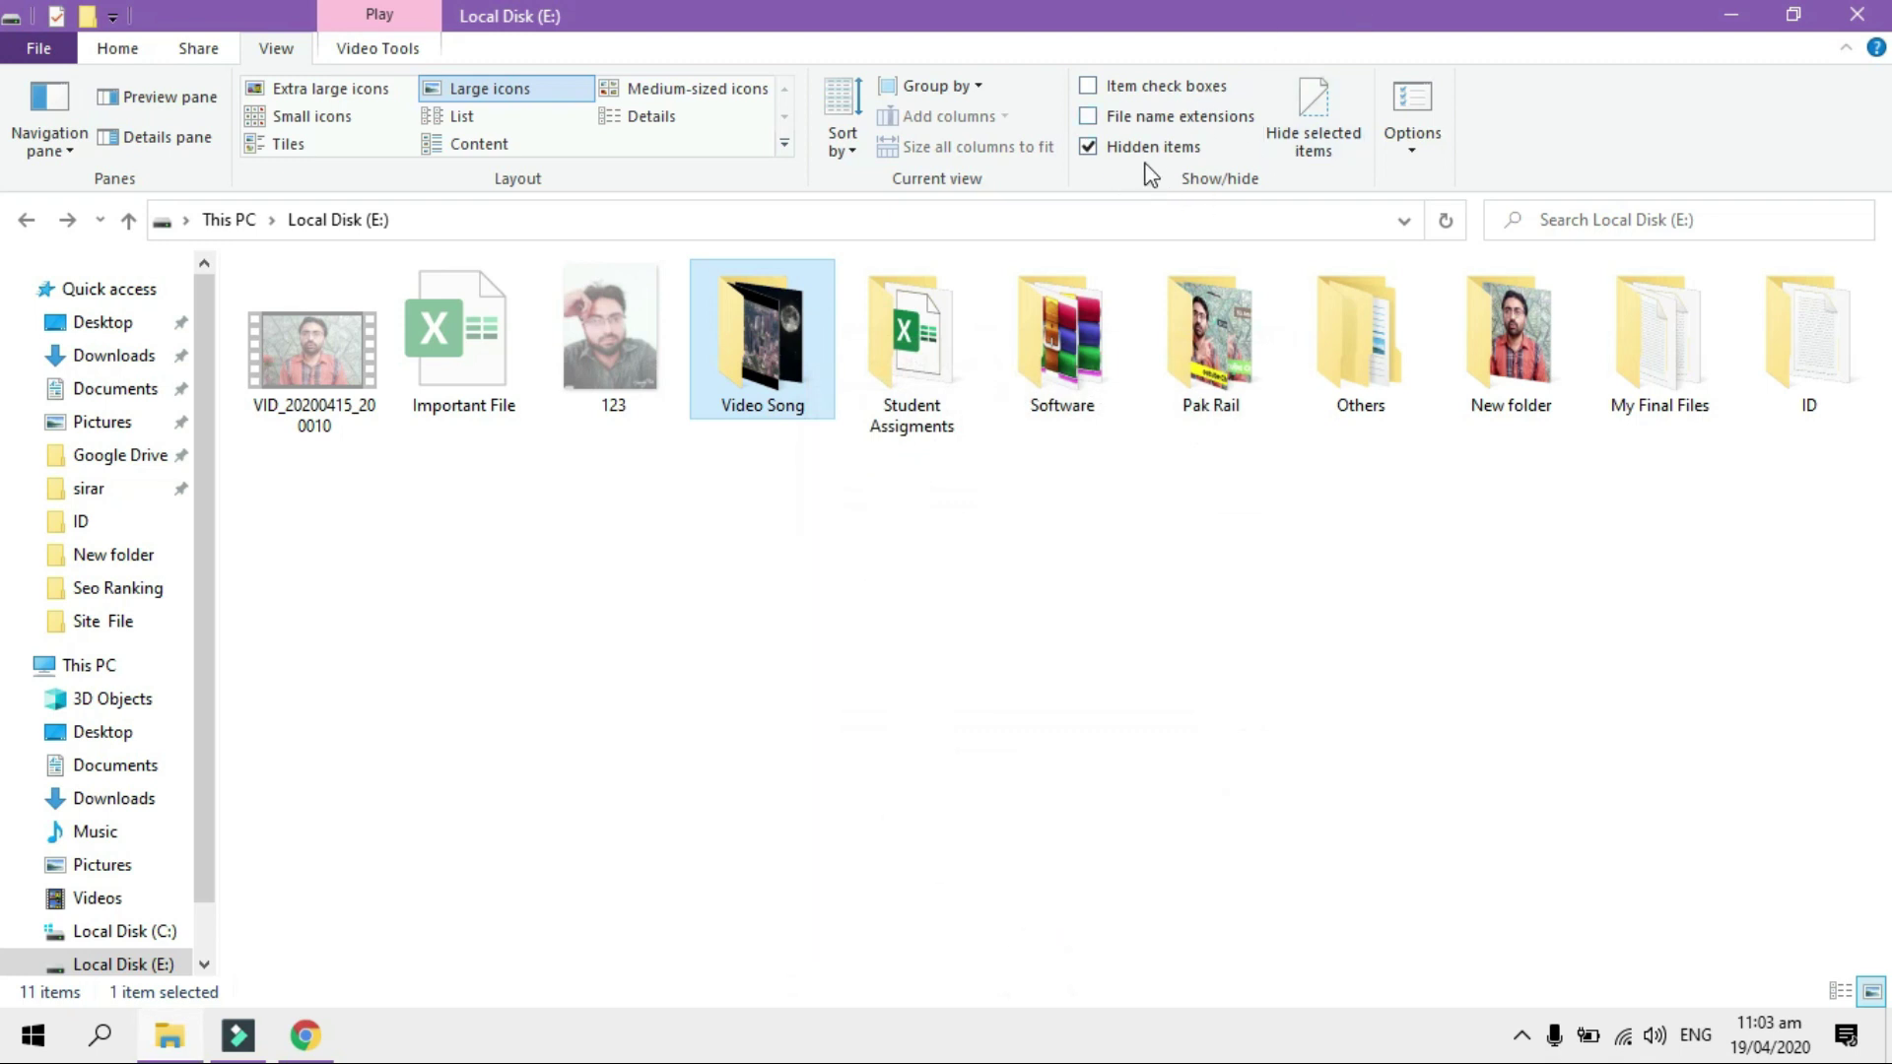
left_click(749, 849)
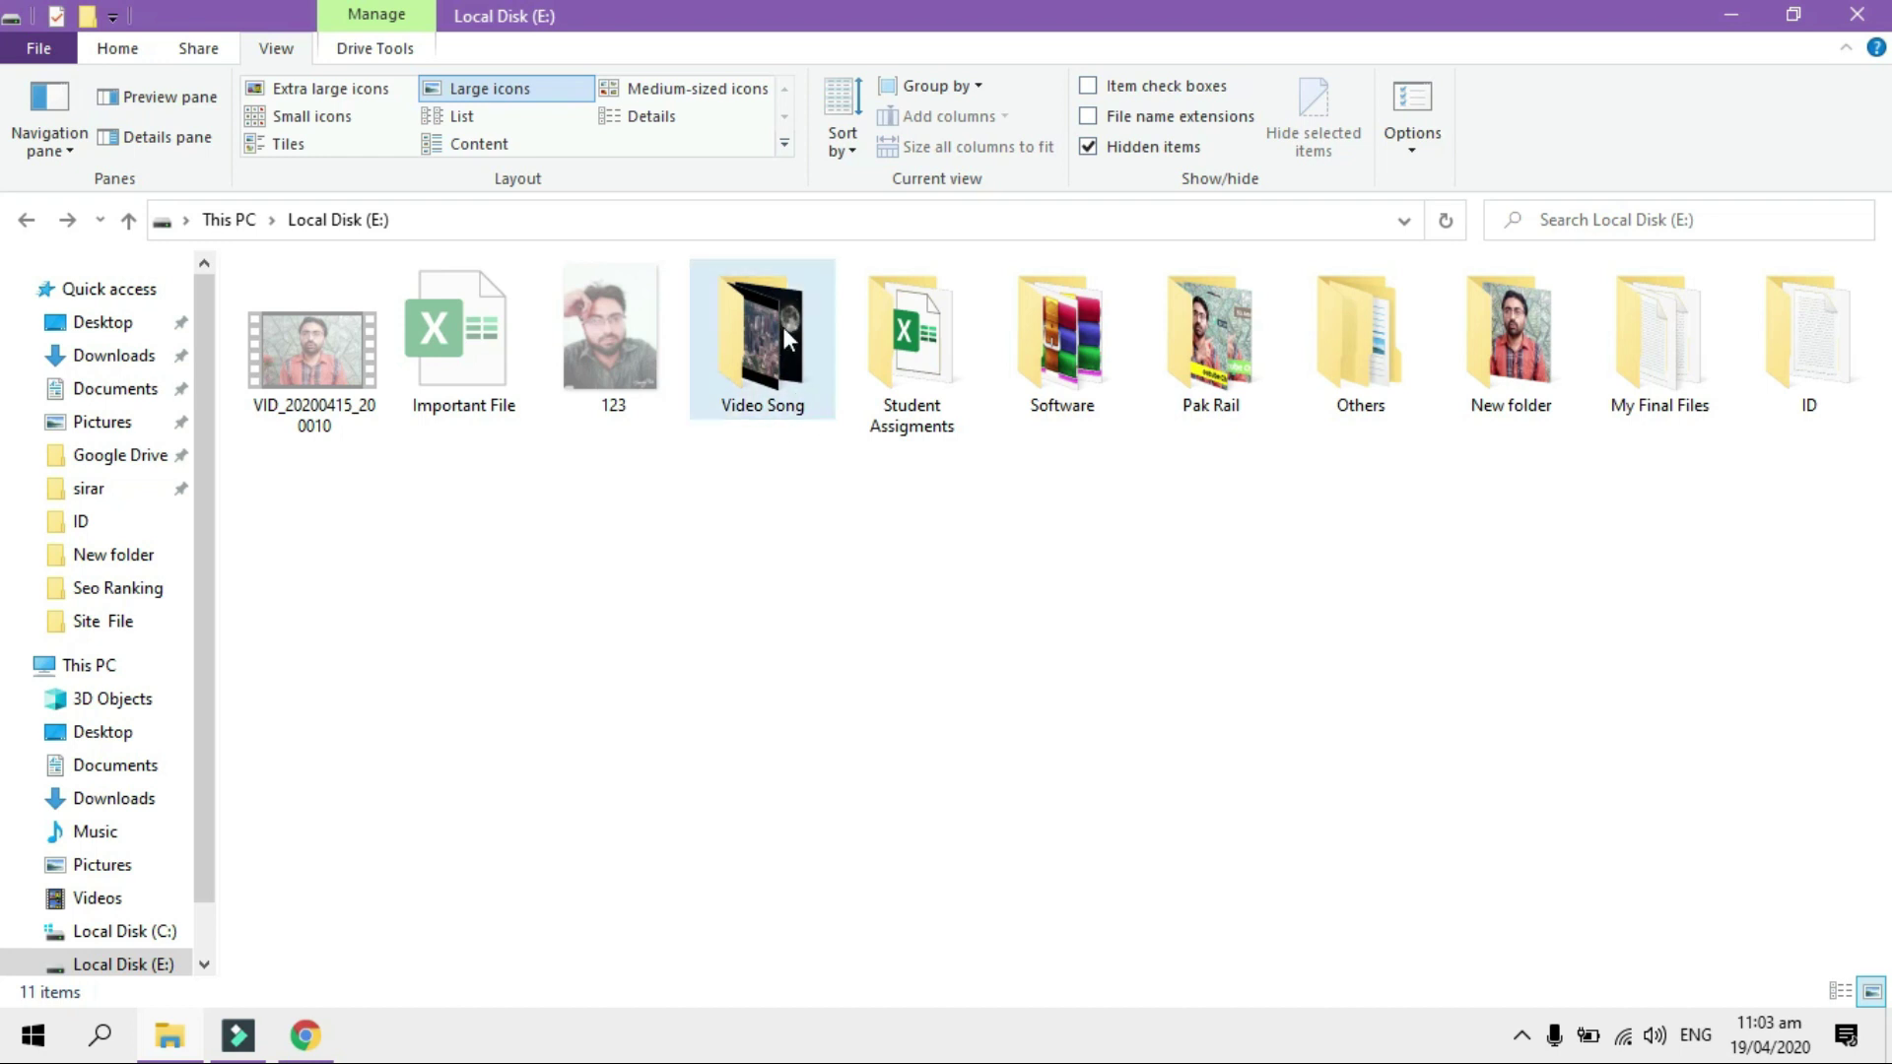
Switch the display of hidden items off and back on to check which items on the drive are still hidden
left_click(1089, 148)
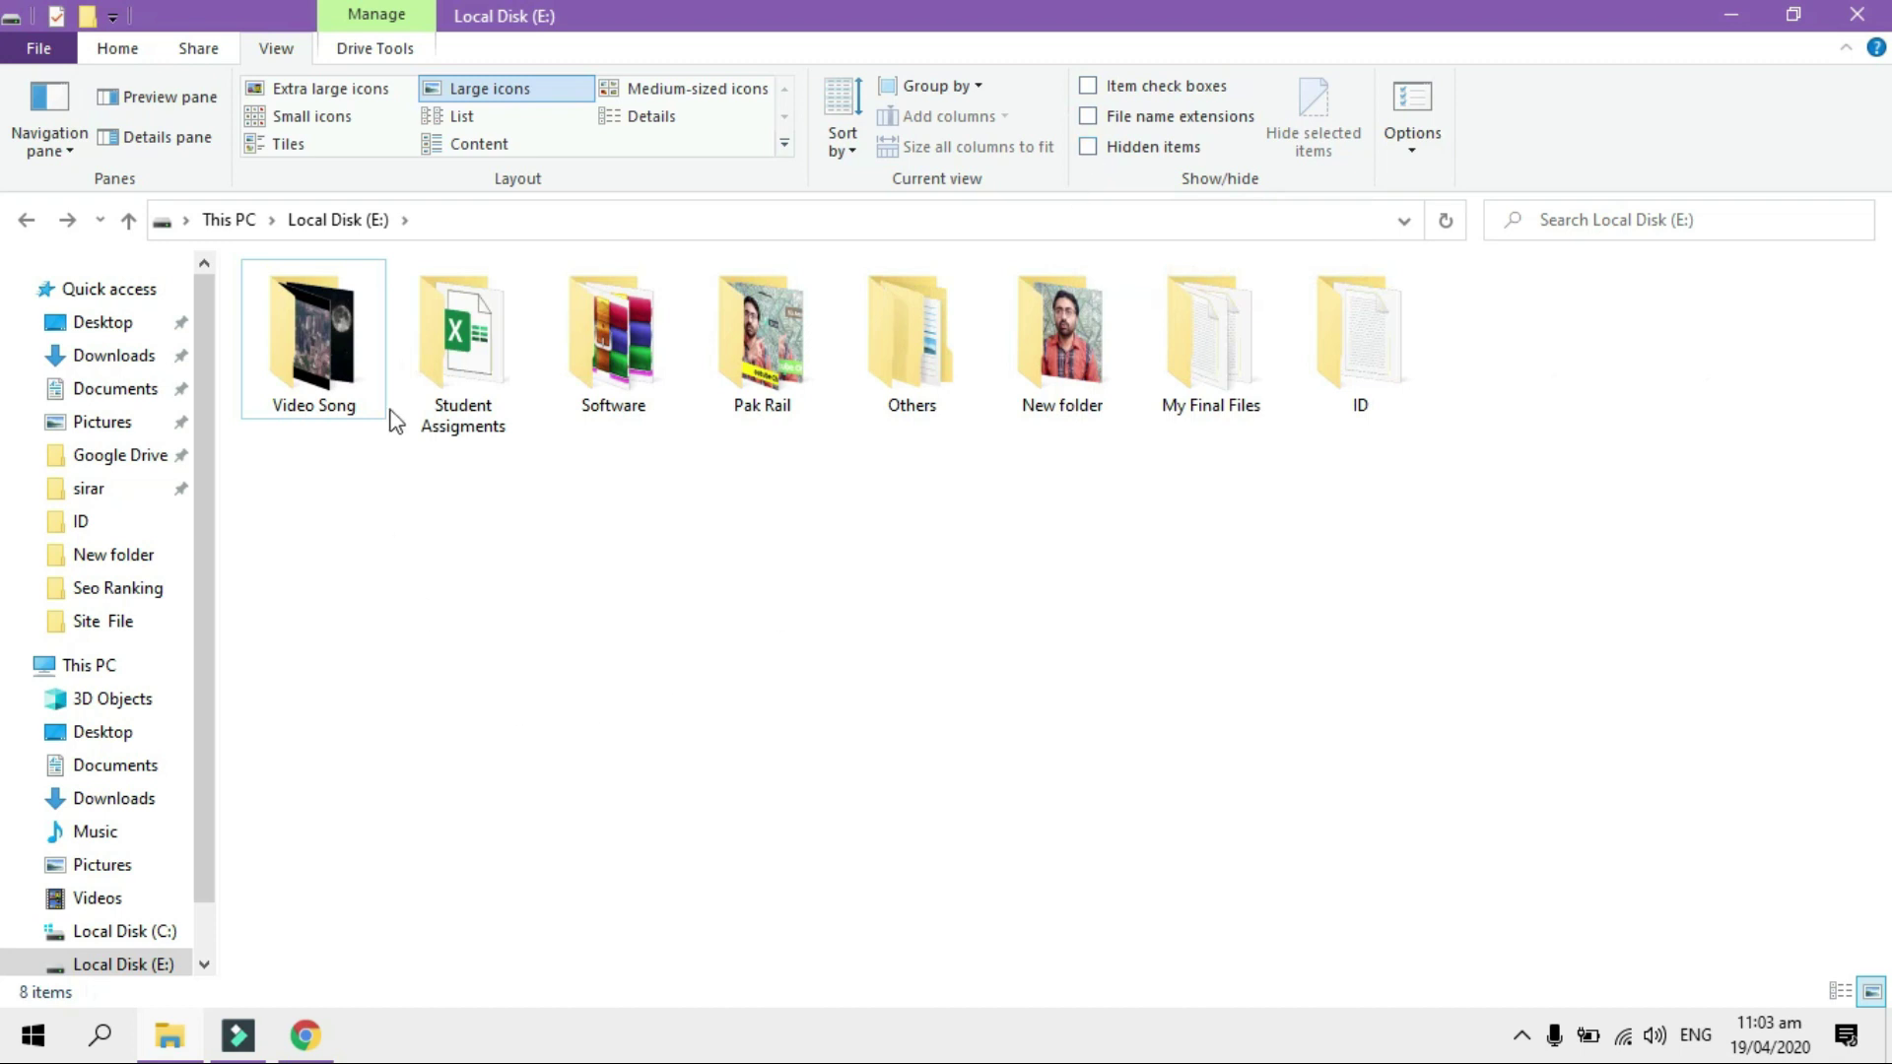
mouse_move(331, 392)
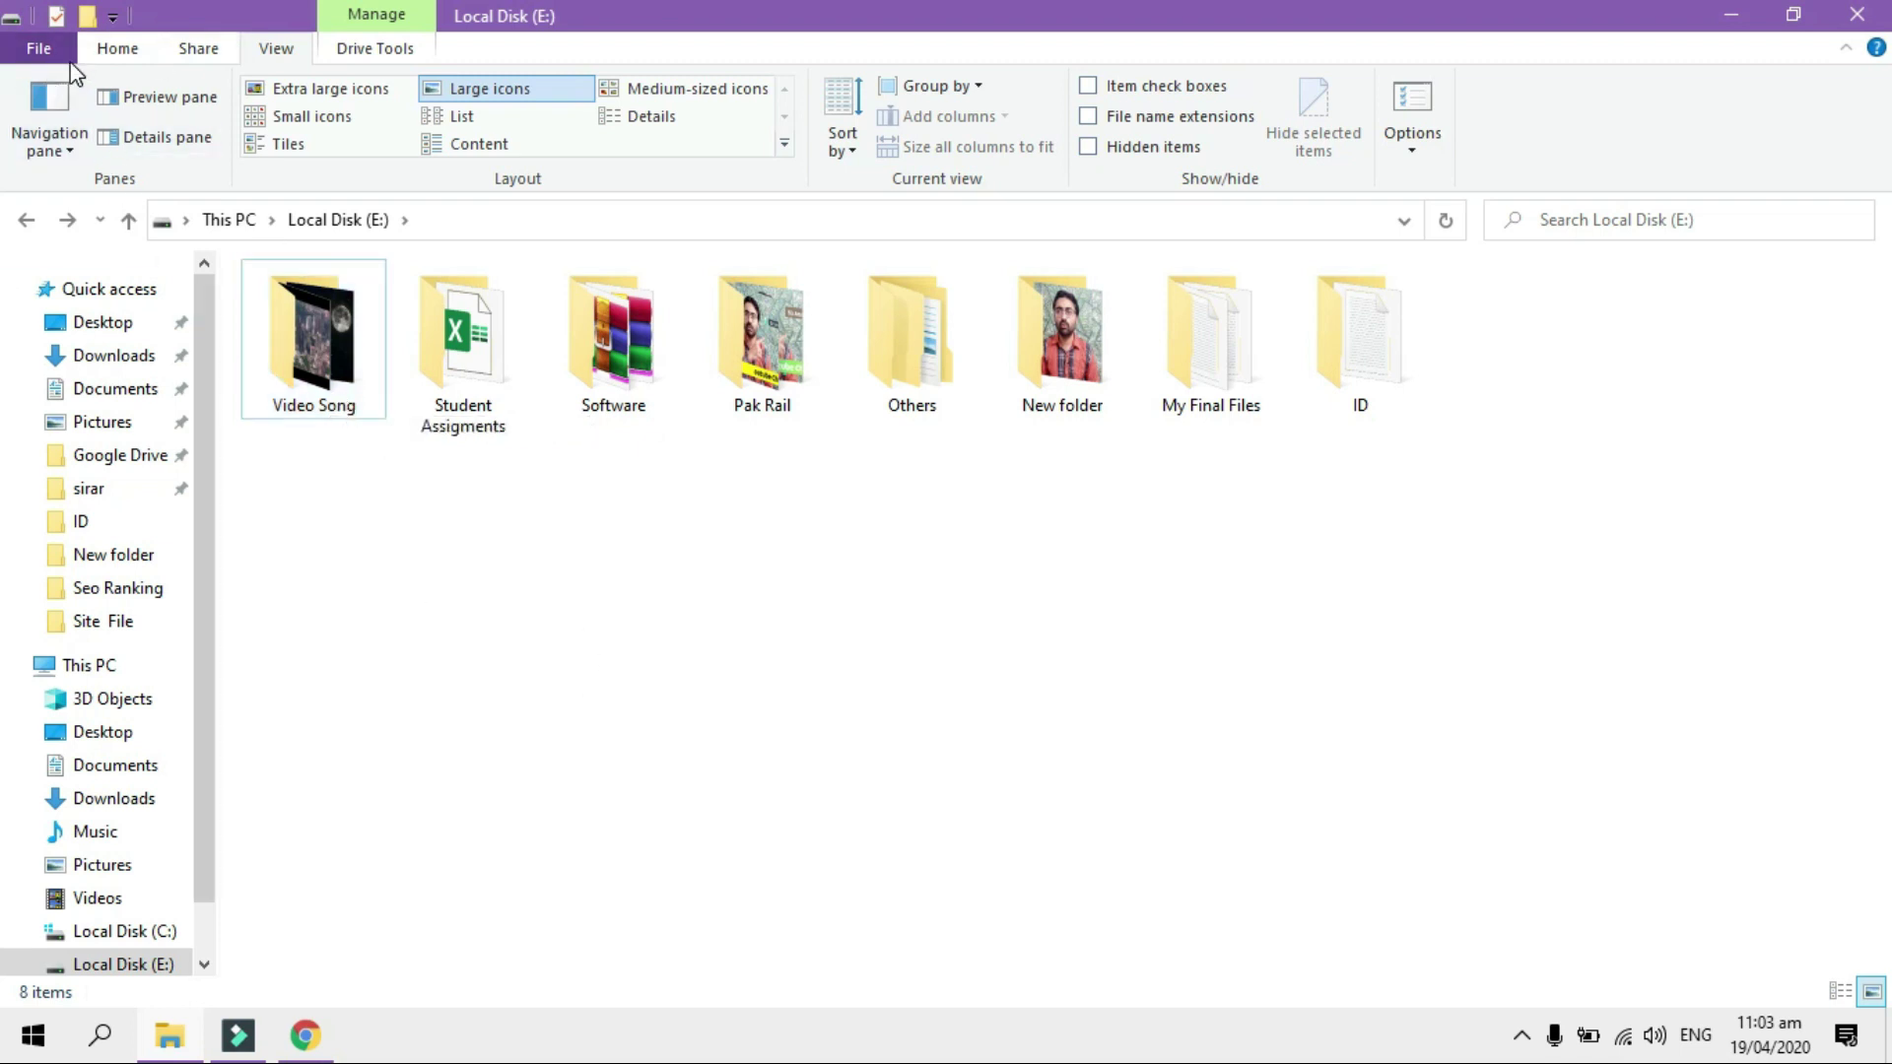
left_click(1088, 145)
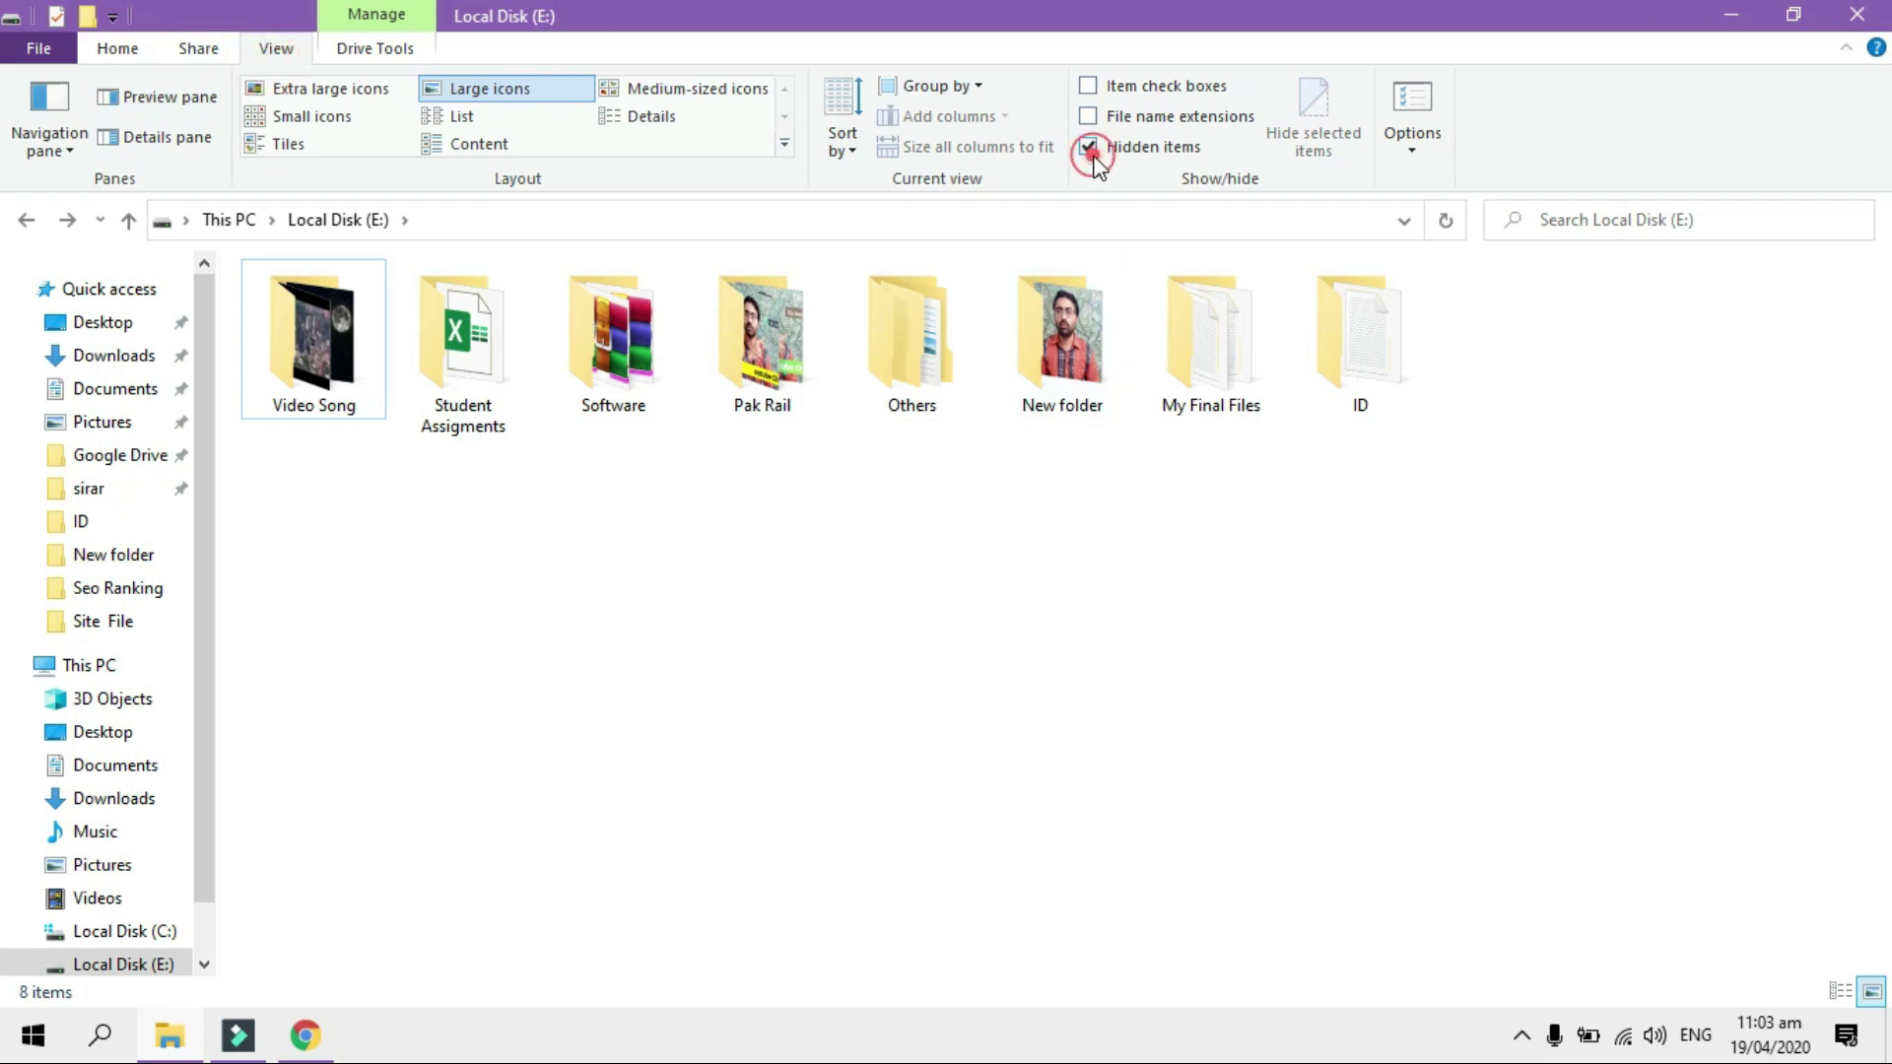
left_click(613, 471)
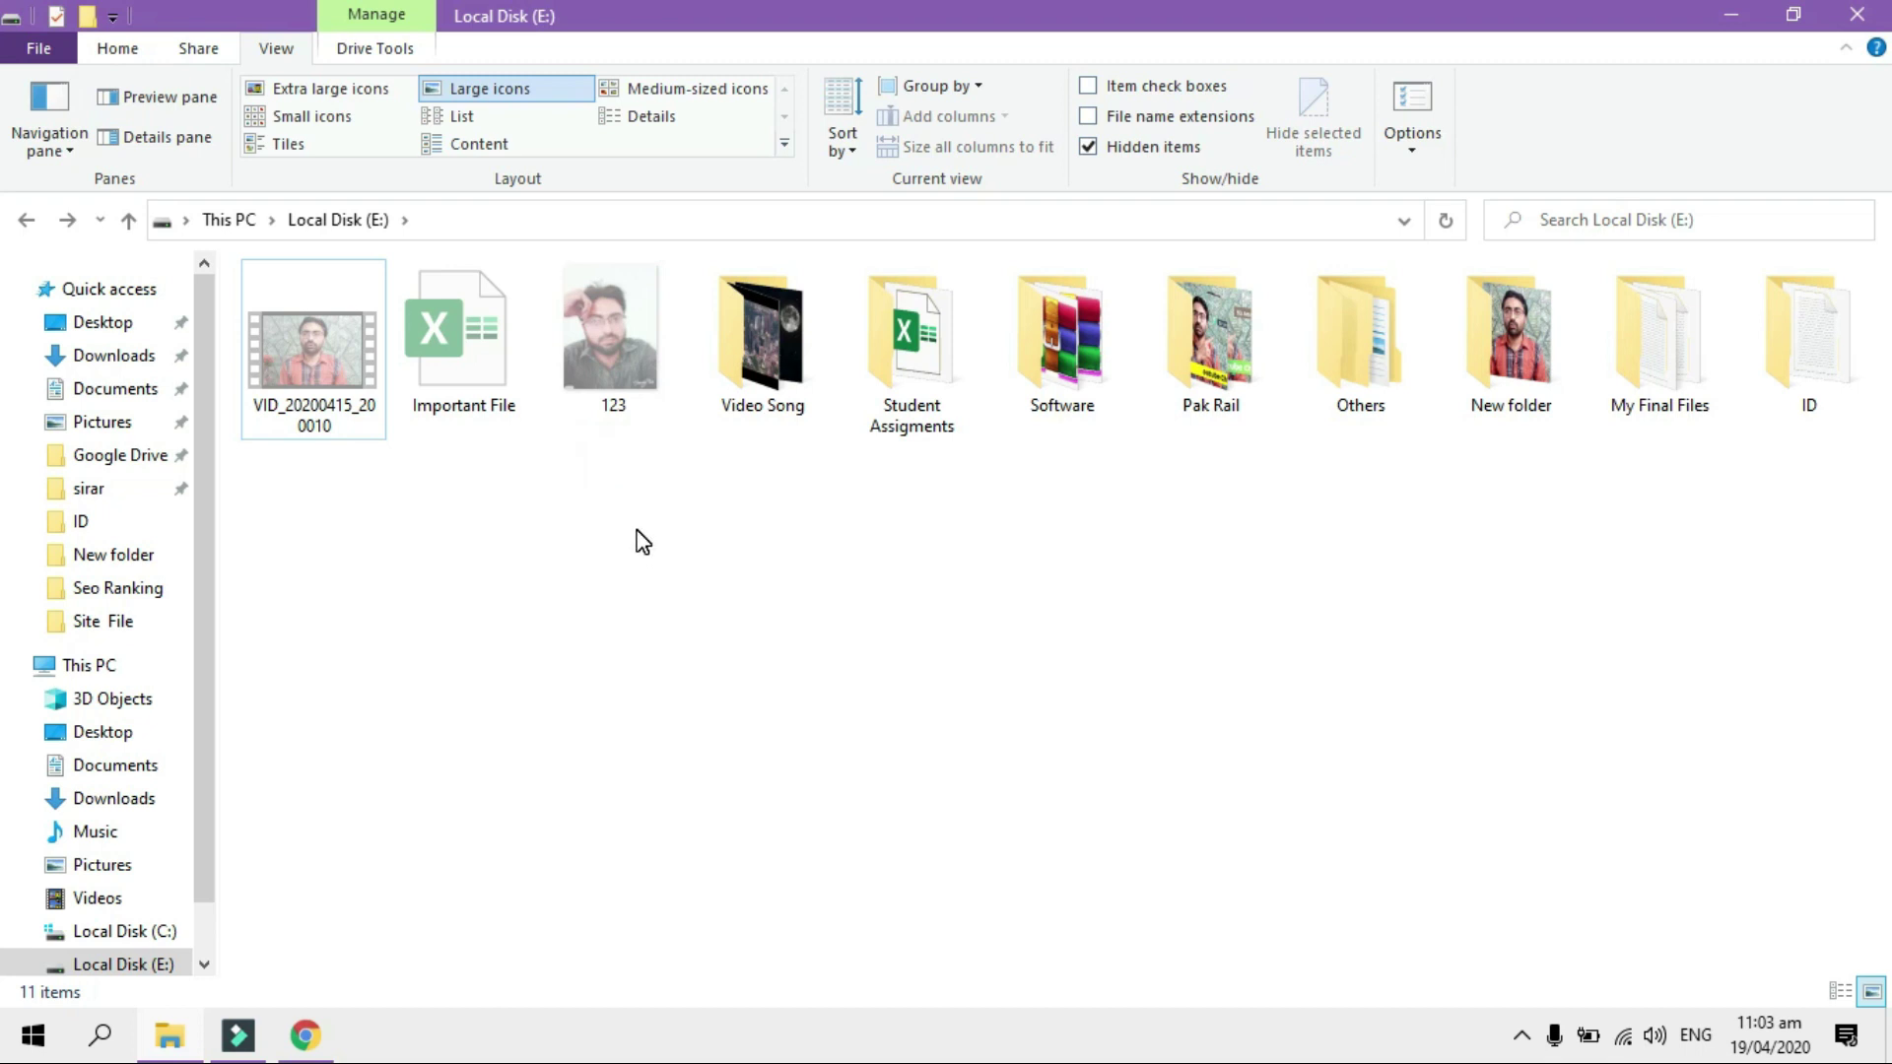
Remove the Hidden attribute from the files VID_20200415_200010, Important File and 123 through their shared properties
left_click_drag(630, 506, 322, 390)
right_click(357, 417)
left_click(523, 890)
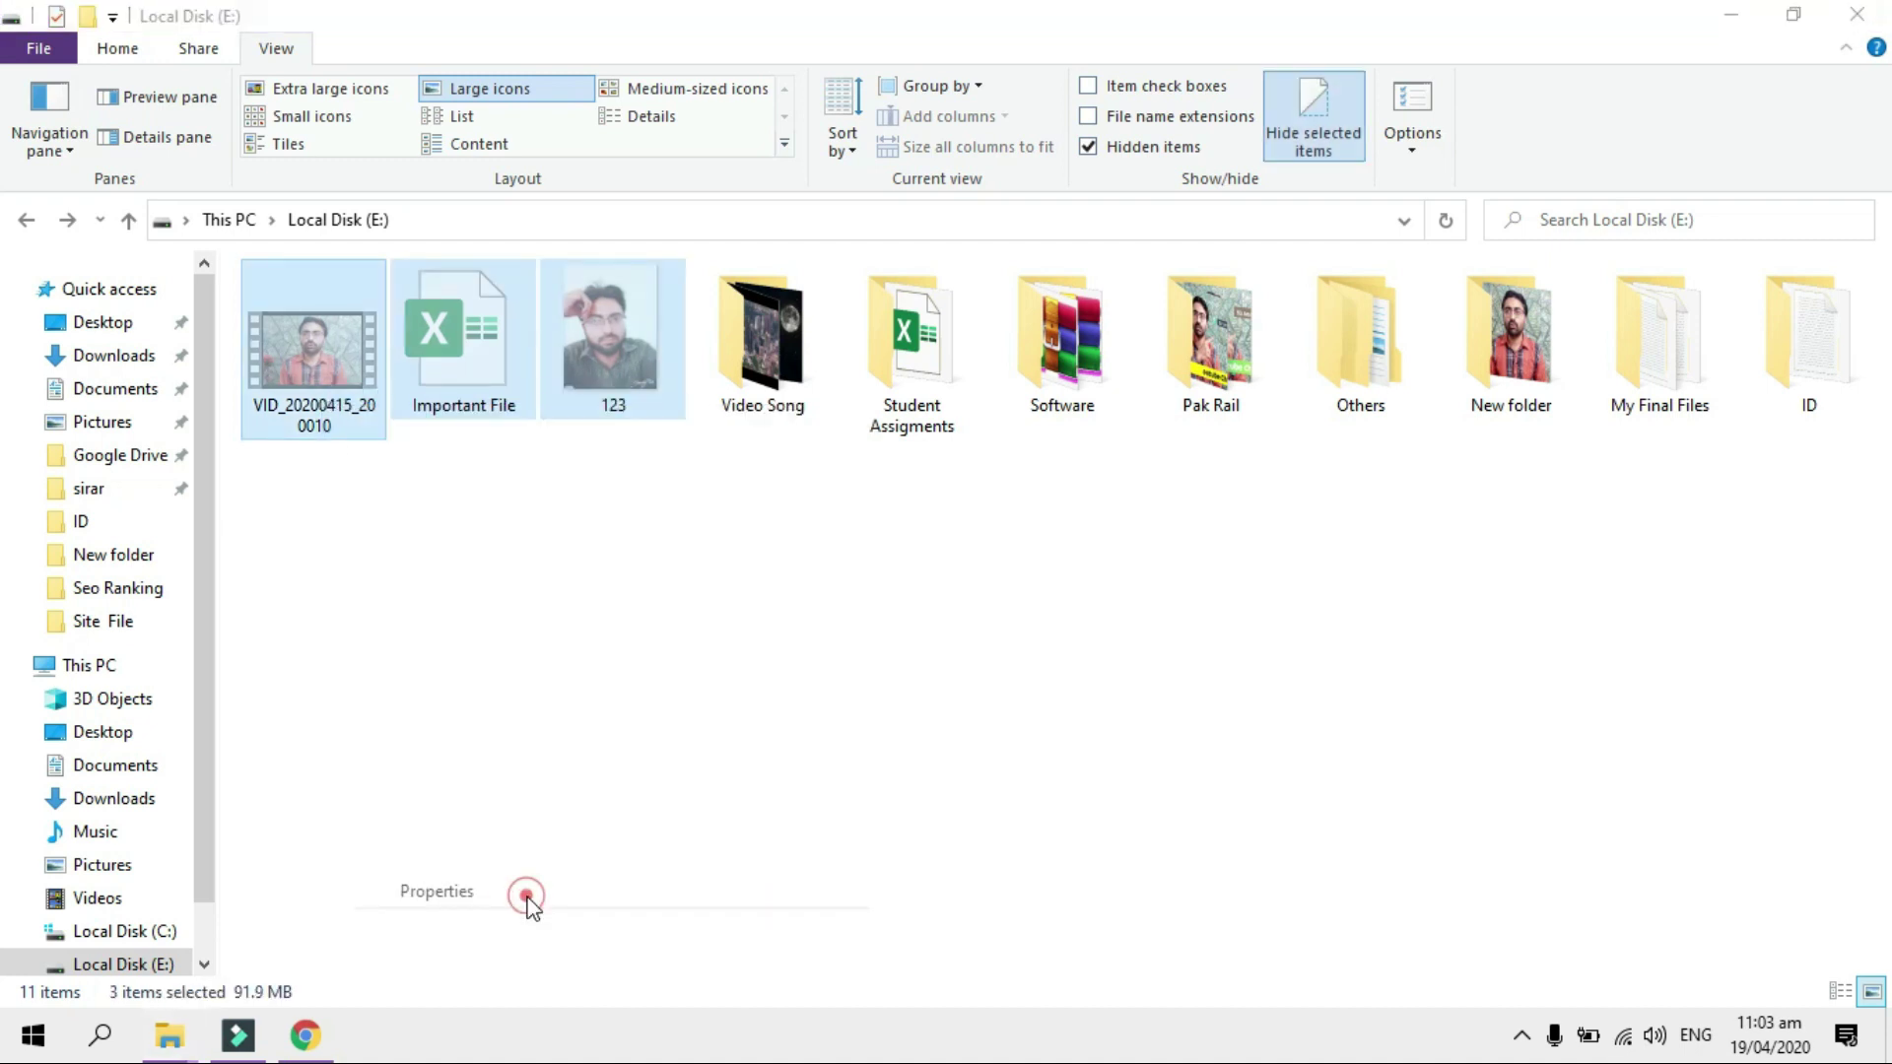
left_click_drag(546, 333, 760, 255)
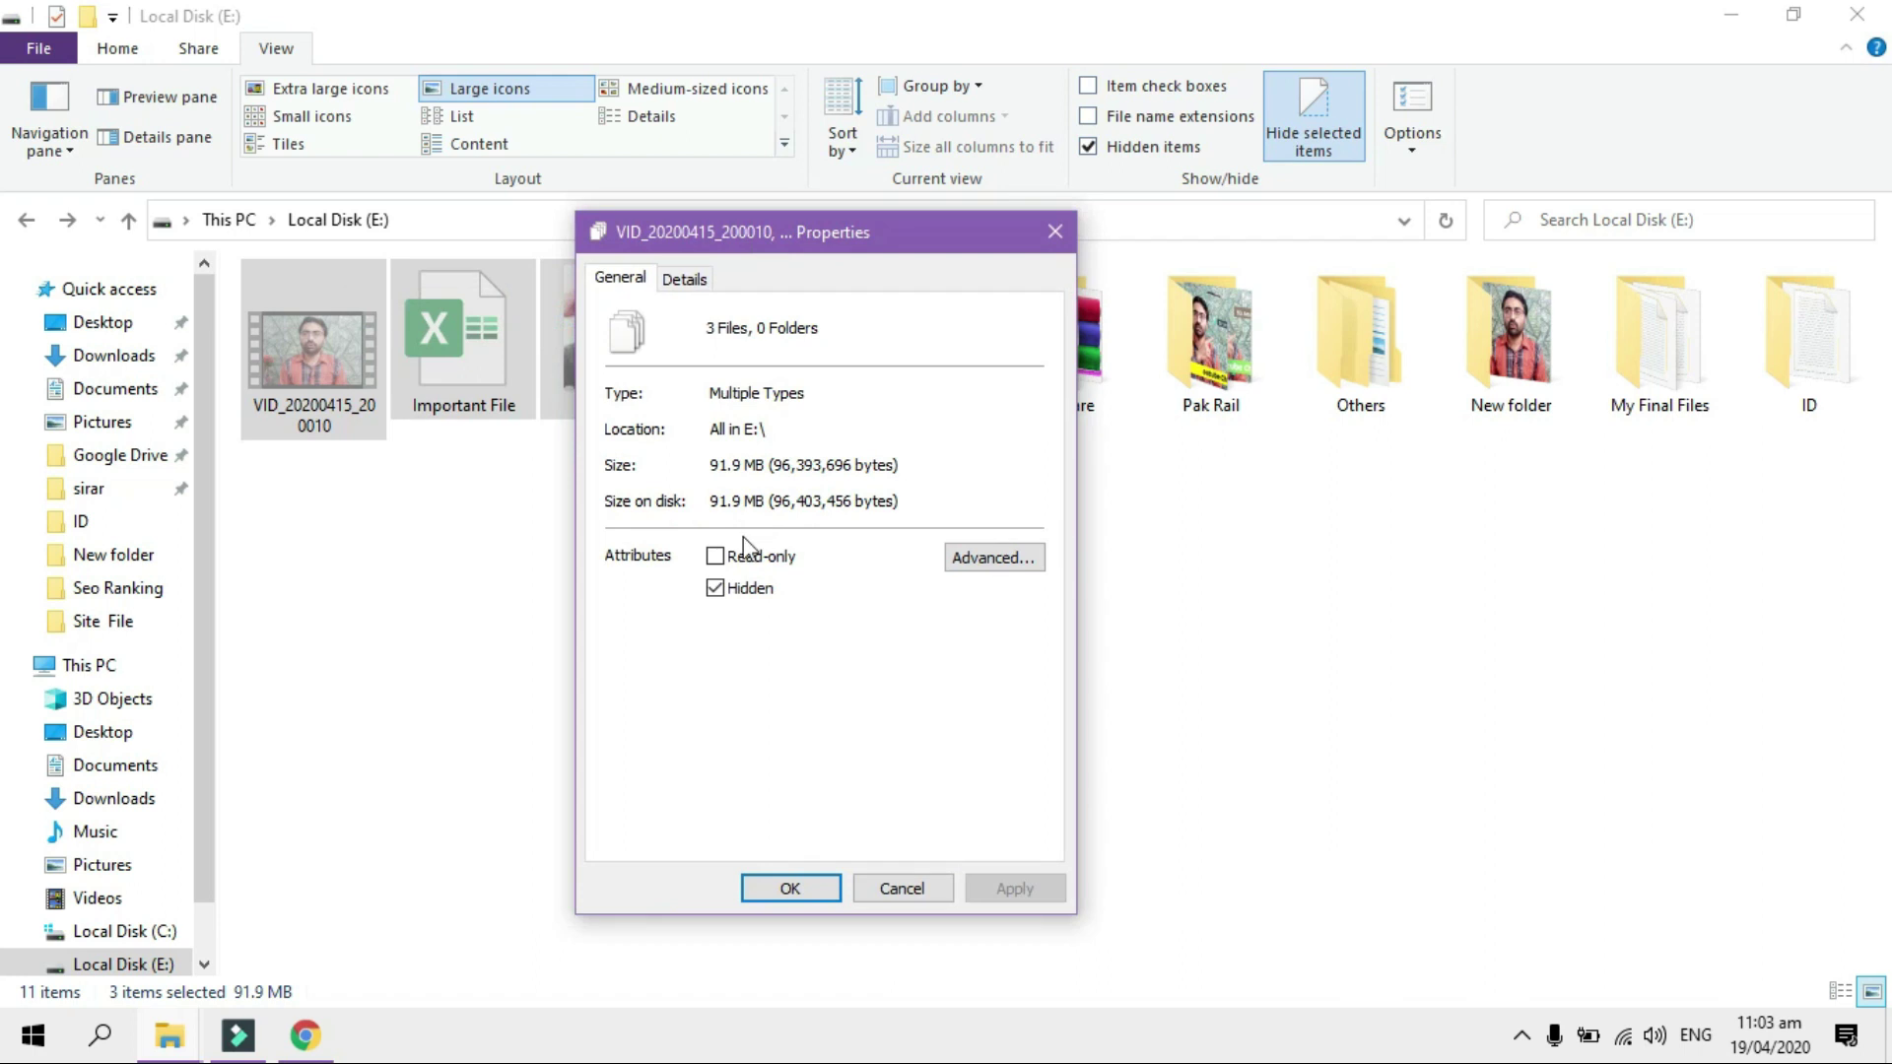
left_click(715, 588)
left_click(1012, 888)
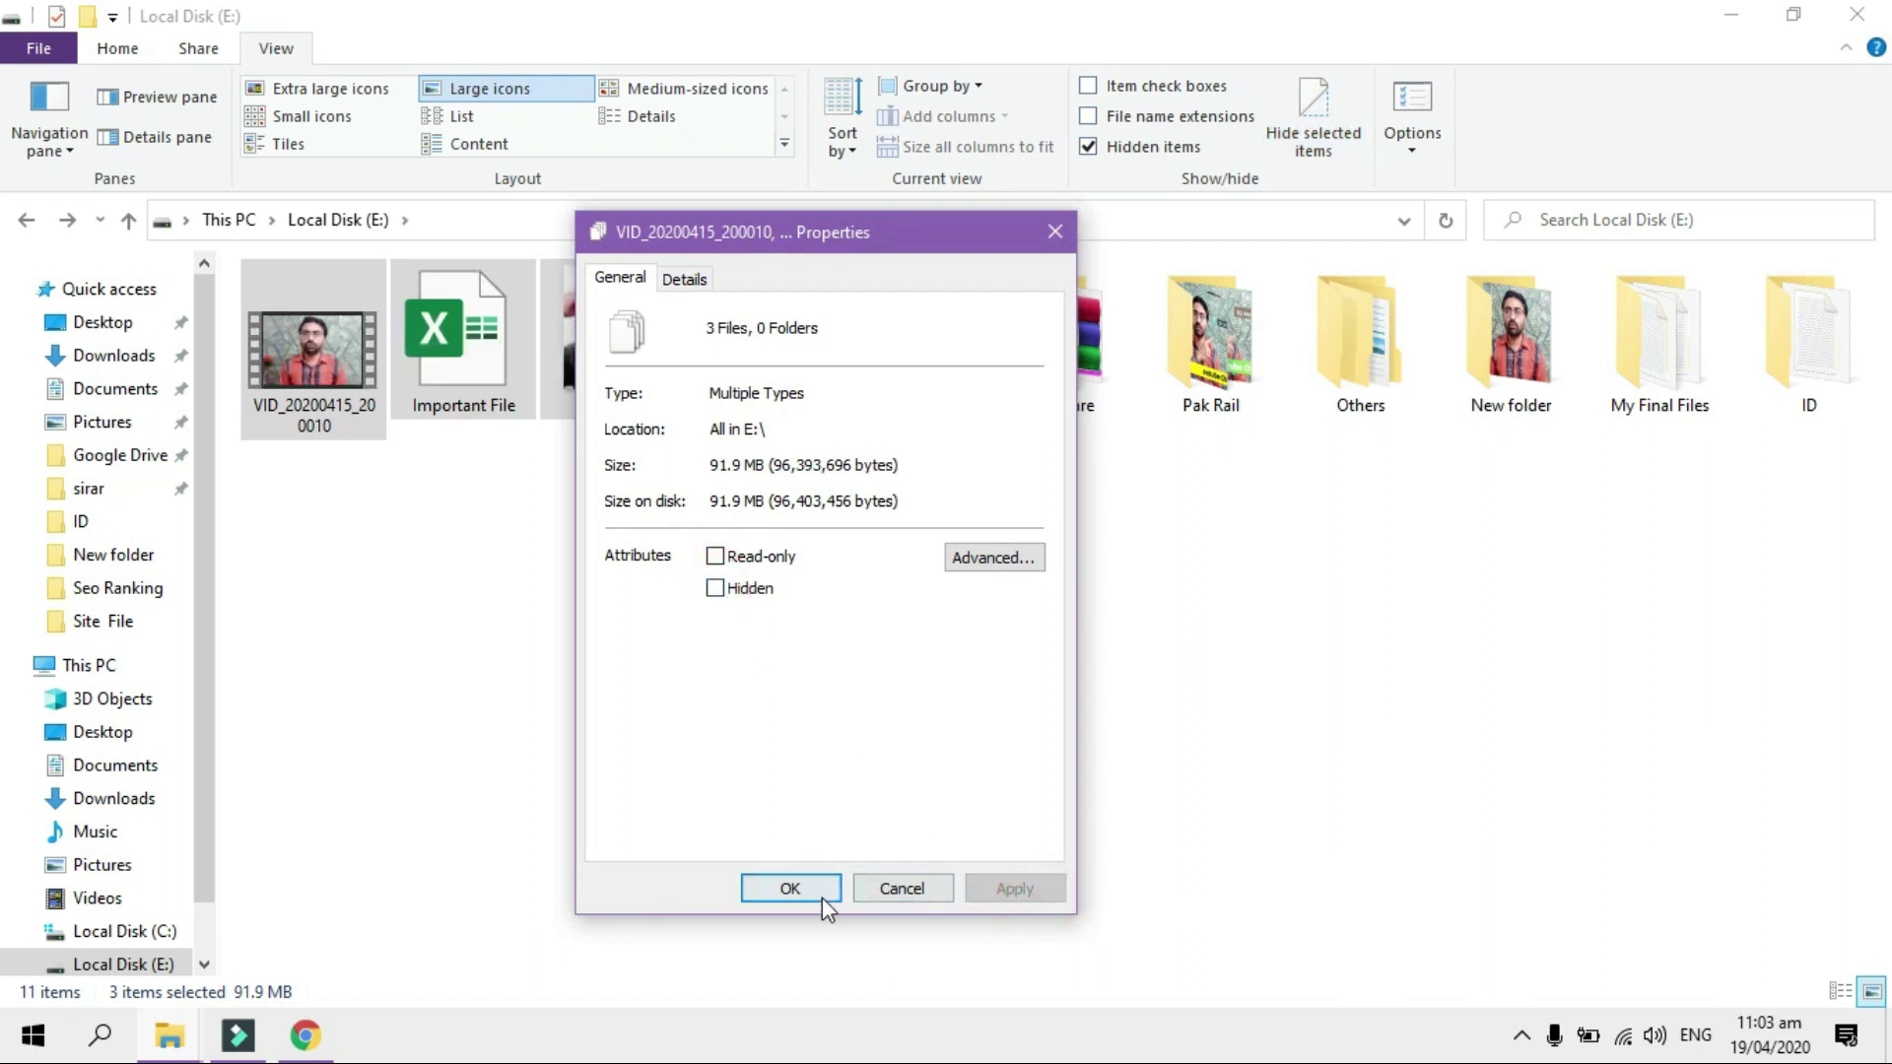
left_click(819, 894)
left_click(859, 711)
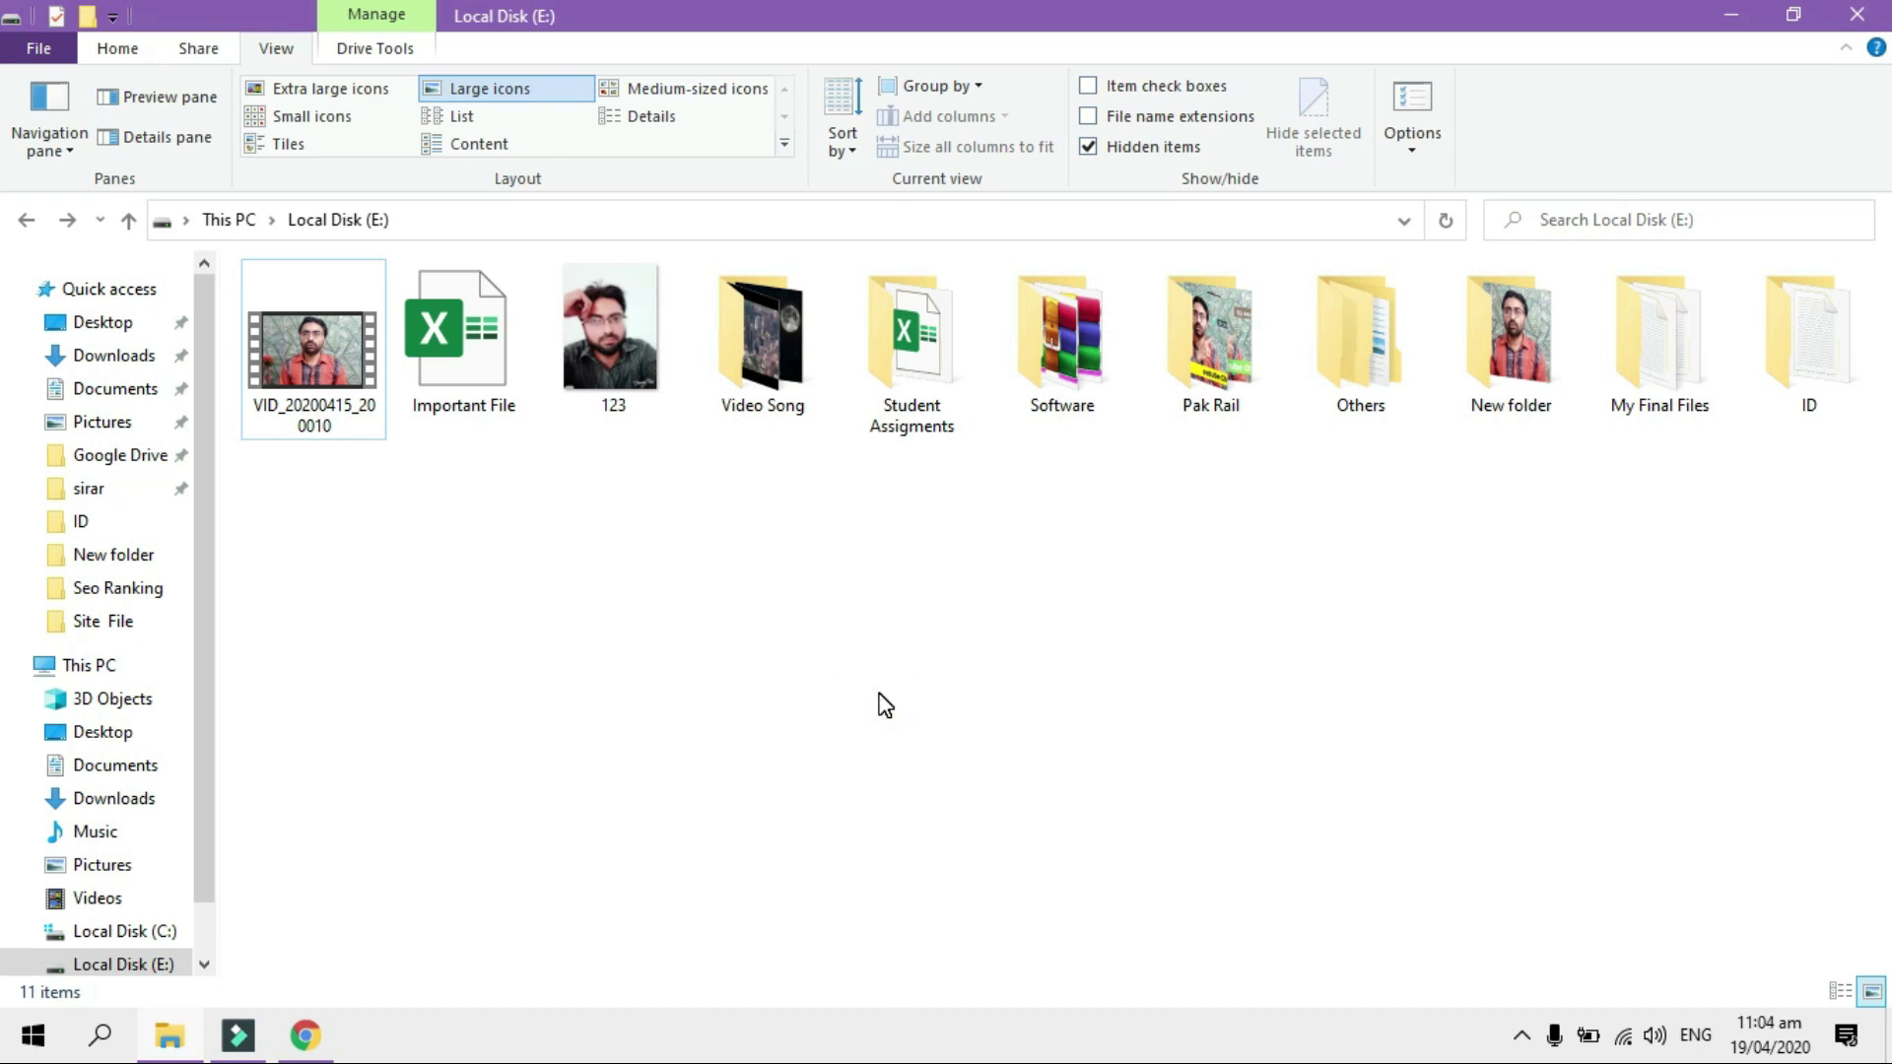
Close the file window and reopen Local Disk (E:) from This PC
left_click(1856, 15)
double_click(43, 219)
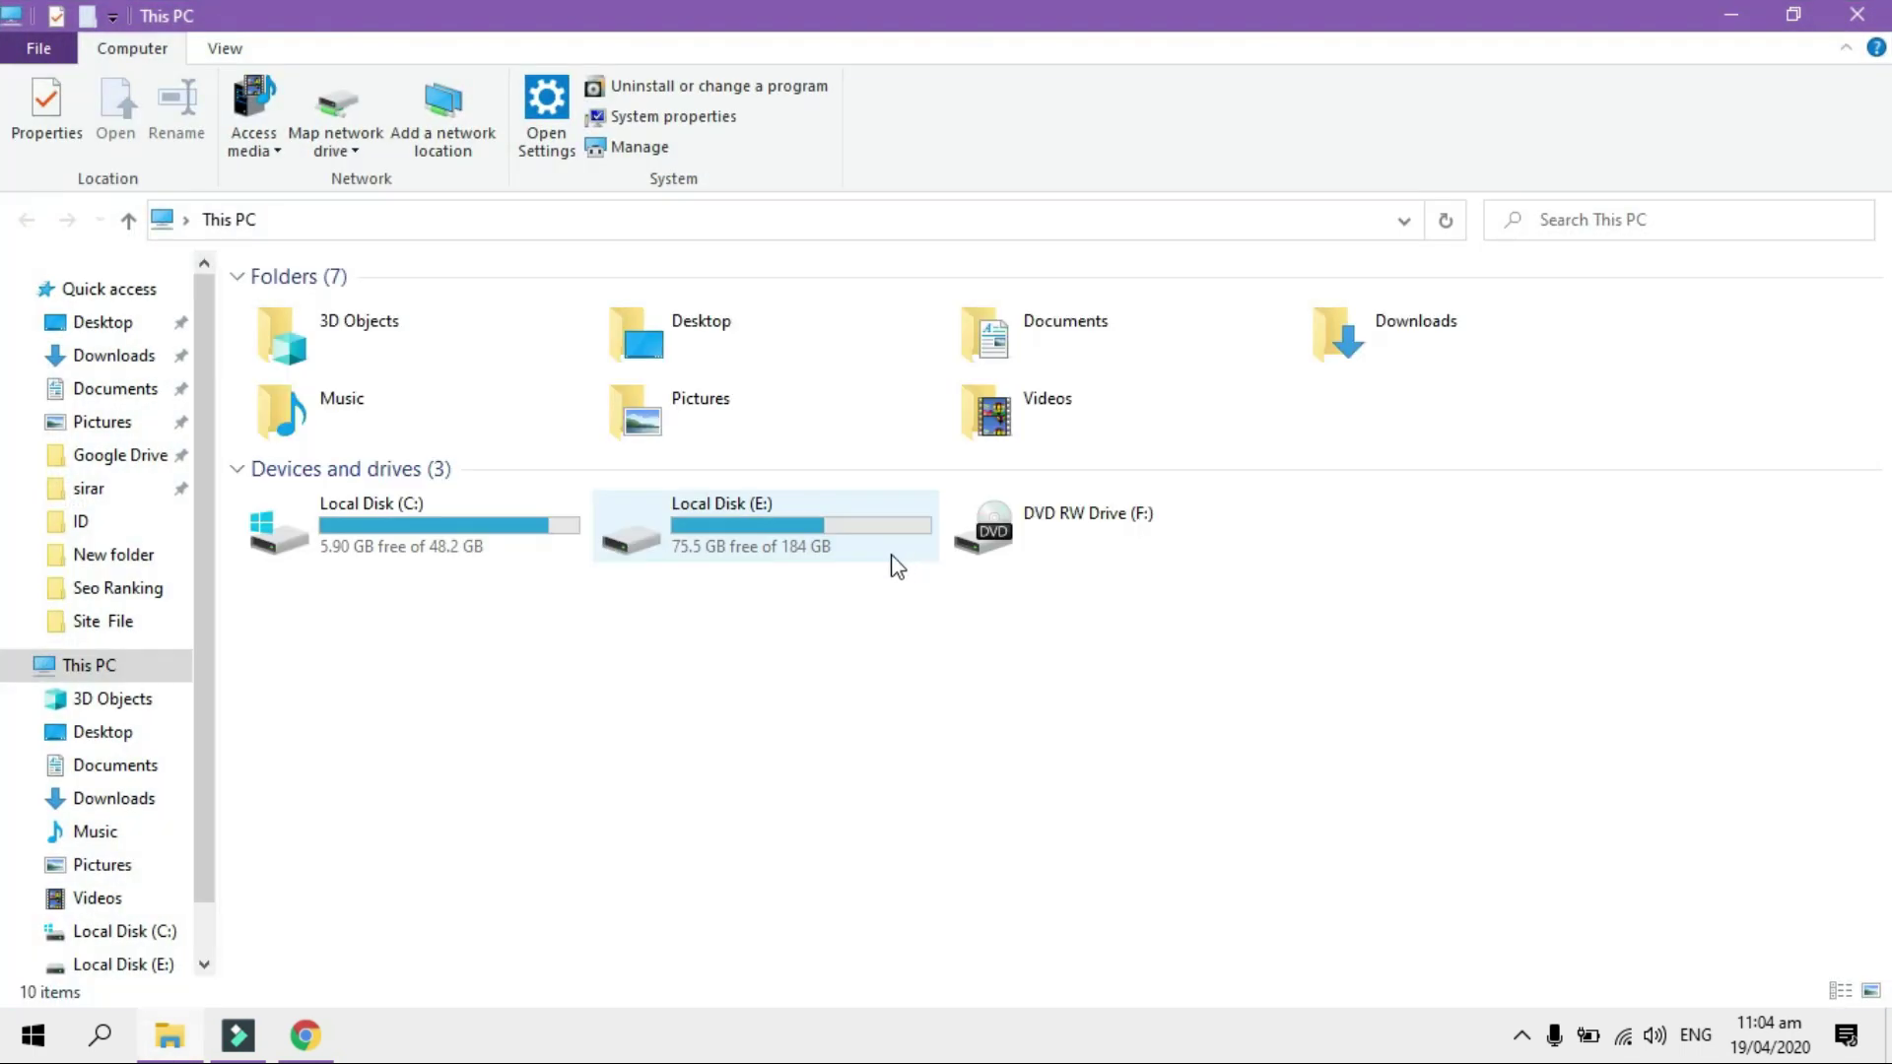
double_click(853, 535)
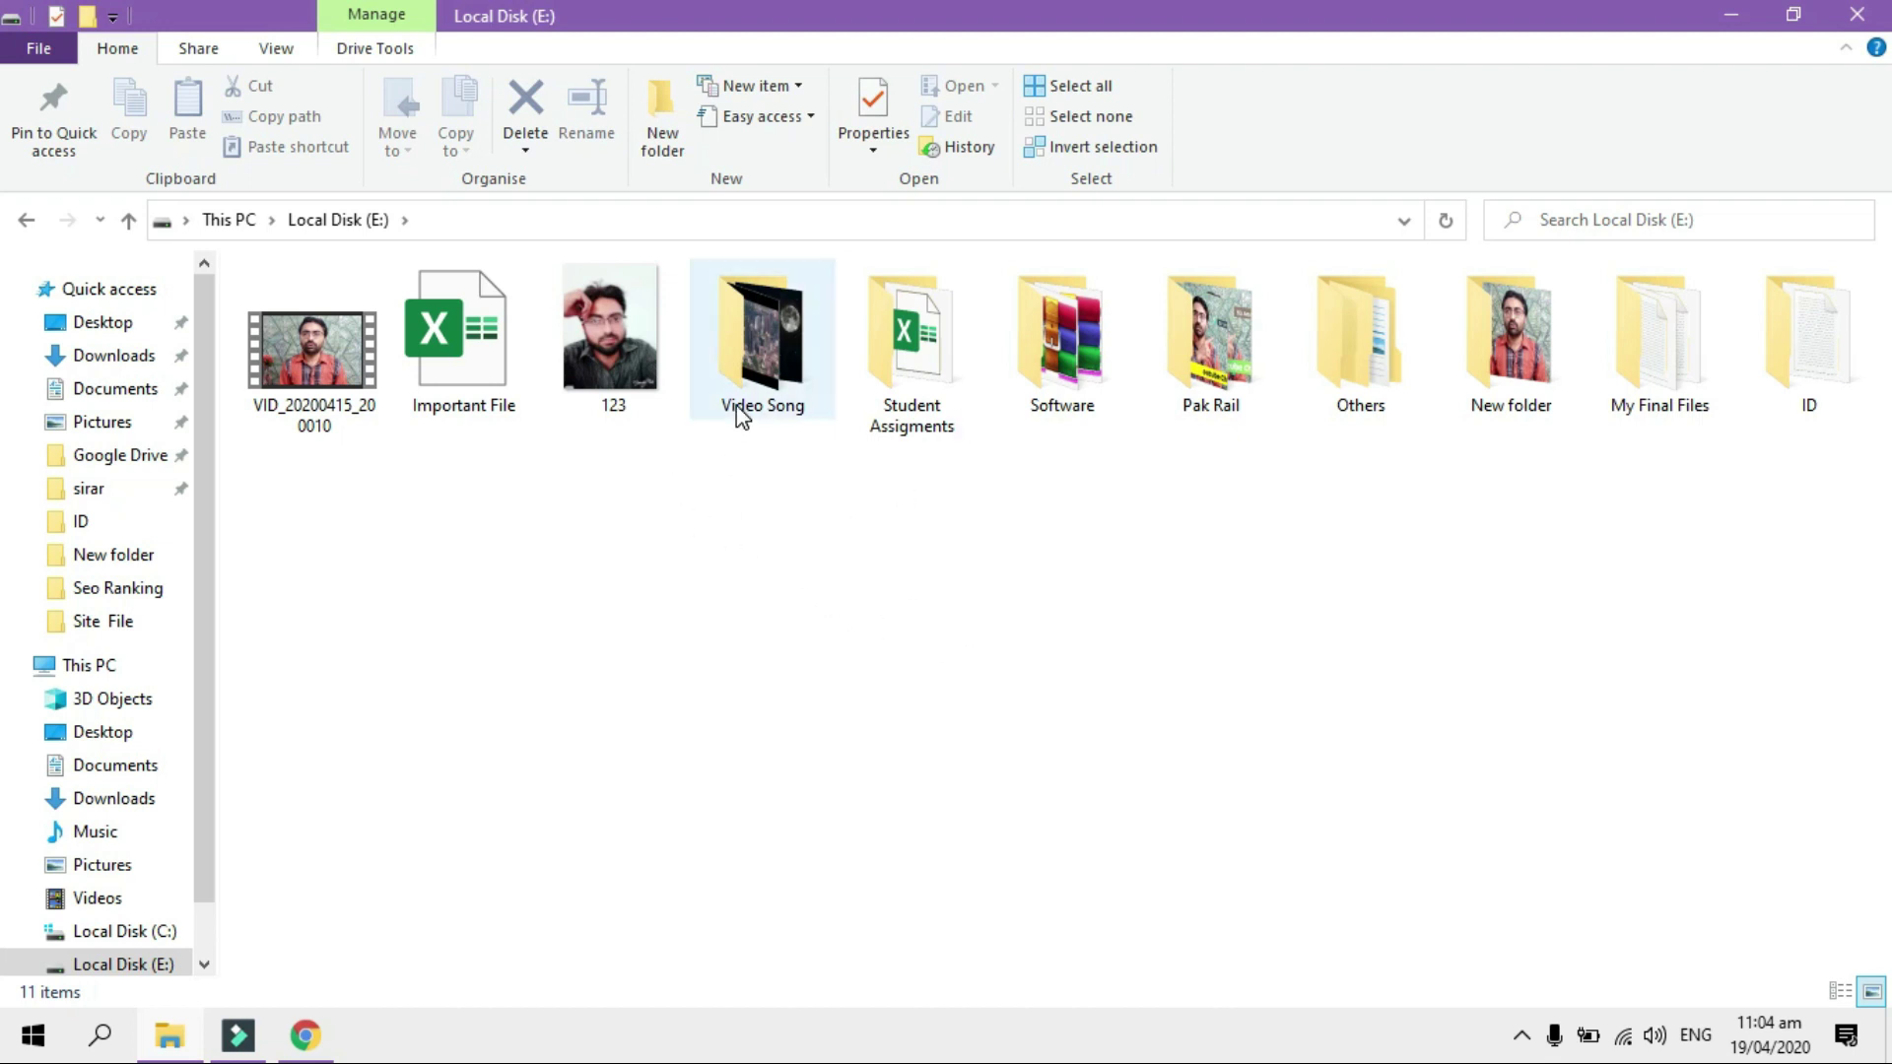
Set the Hidden attribute on the Video Song folder, applying the change to its subfolders and files
mouse_move(739, 412)
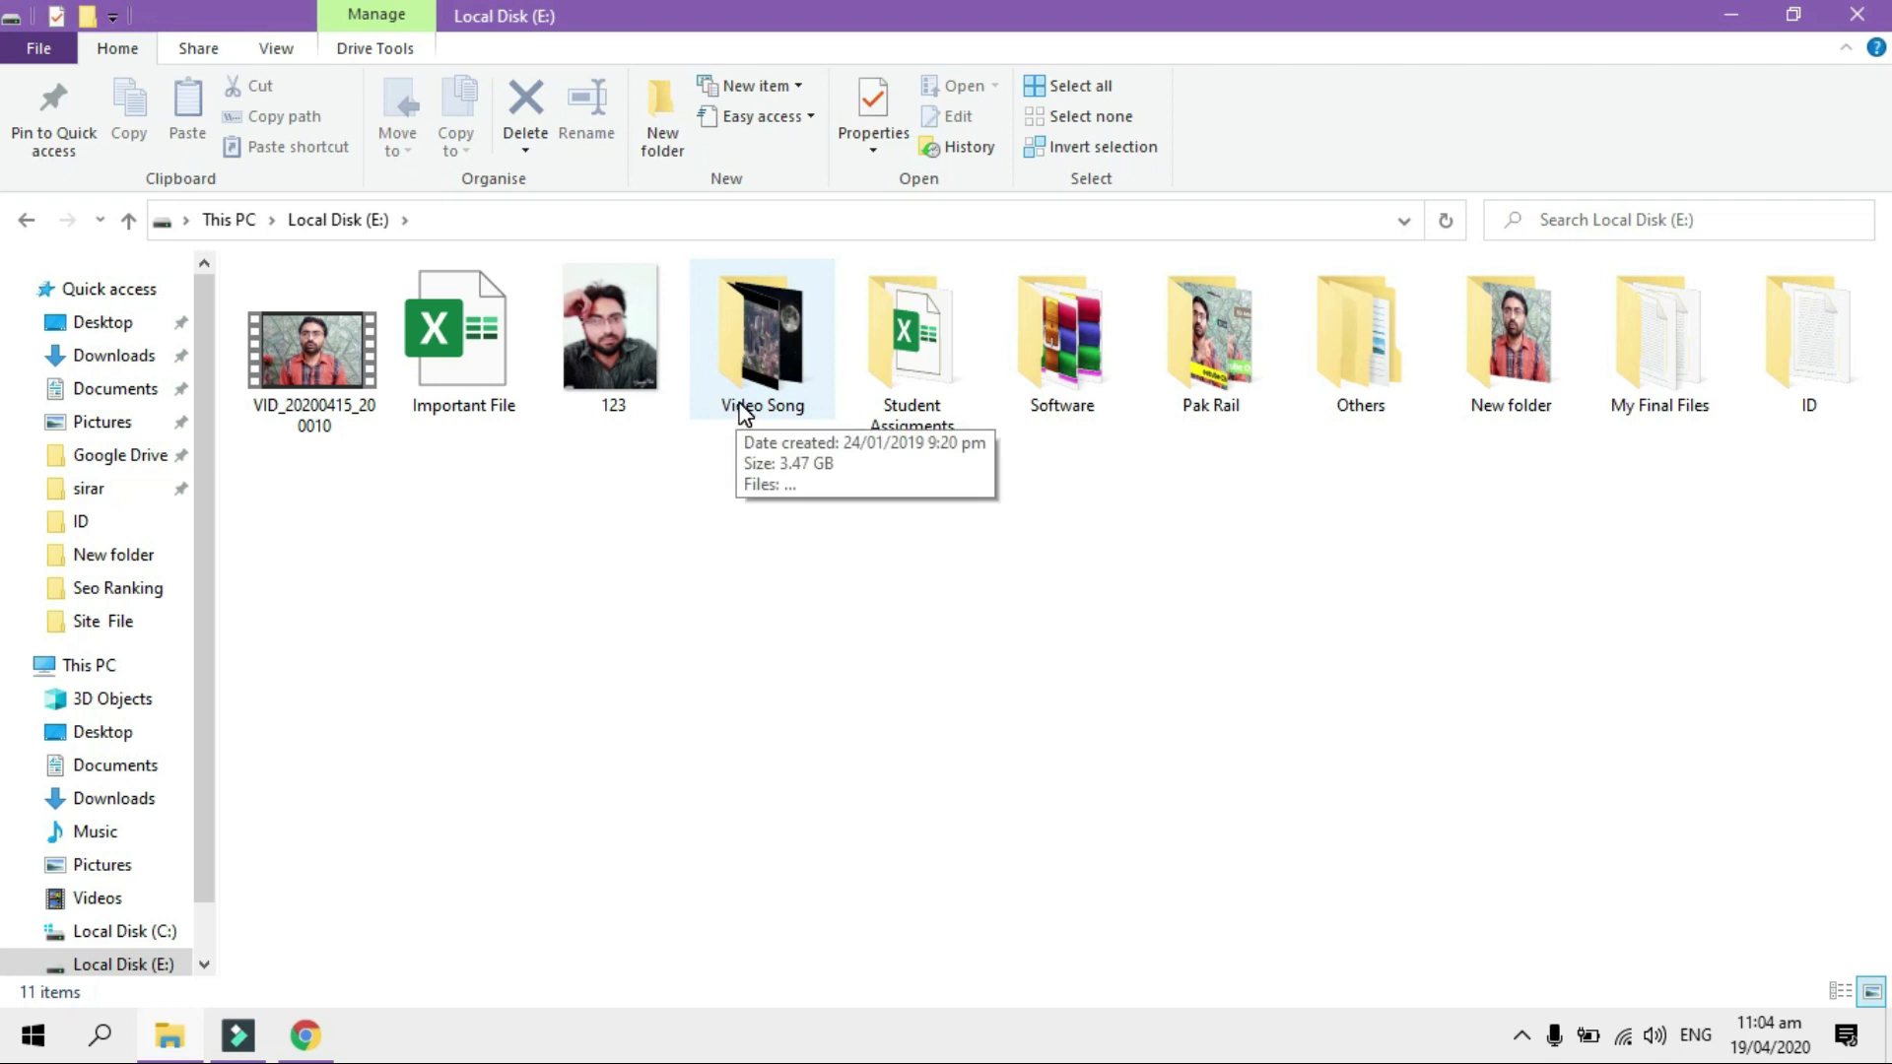
right_click(758, 394)
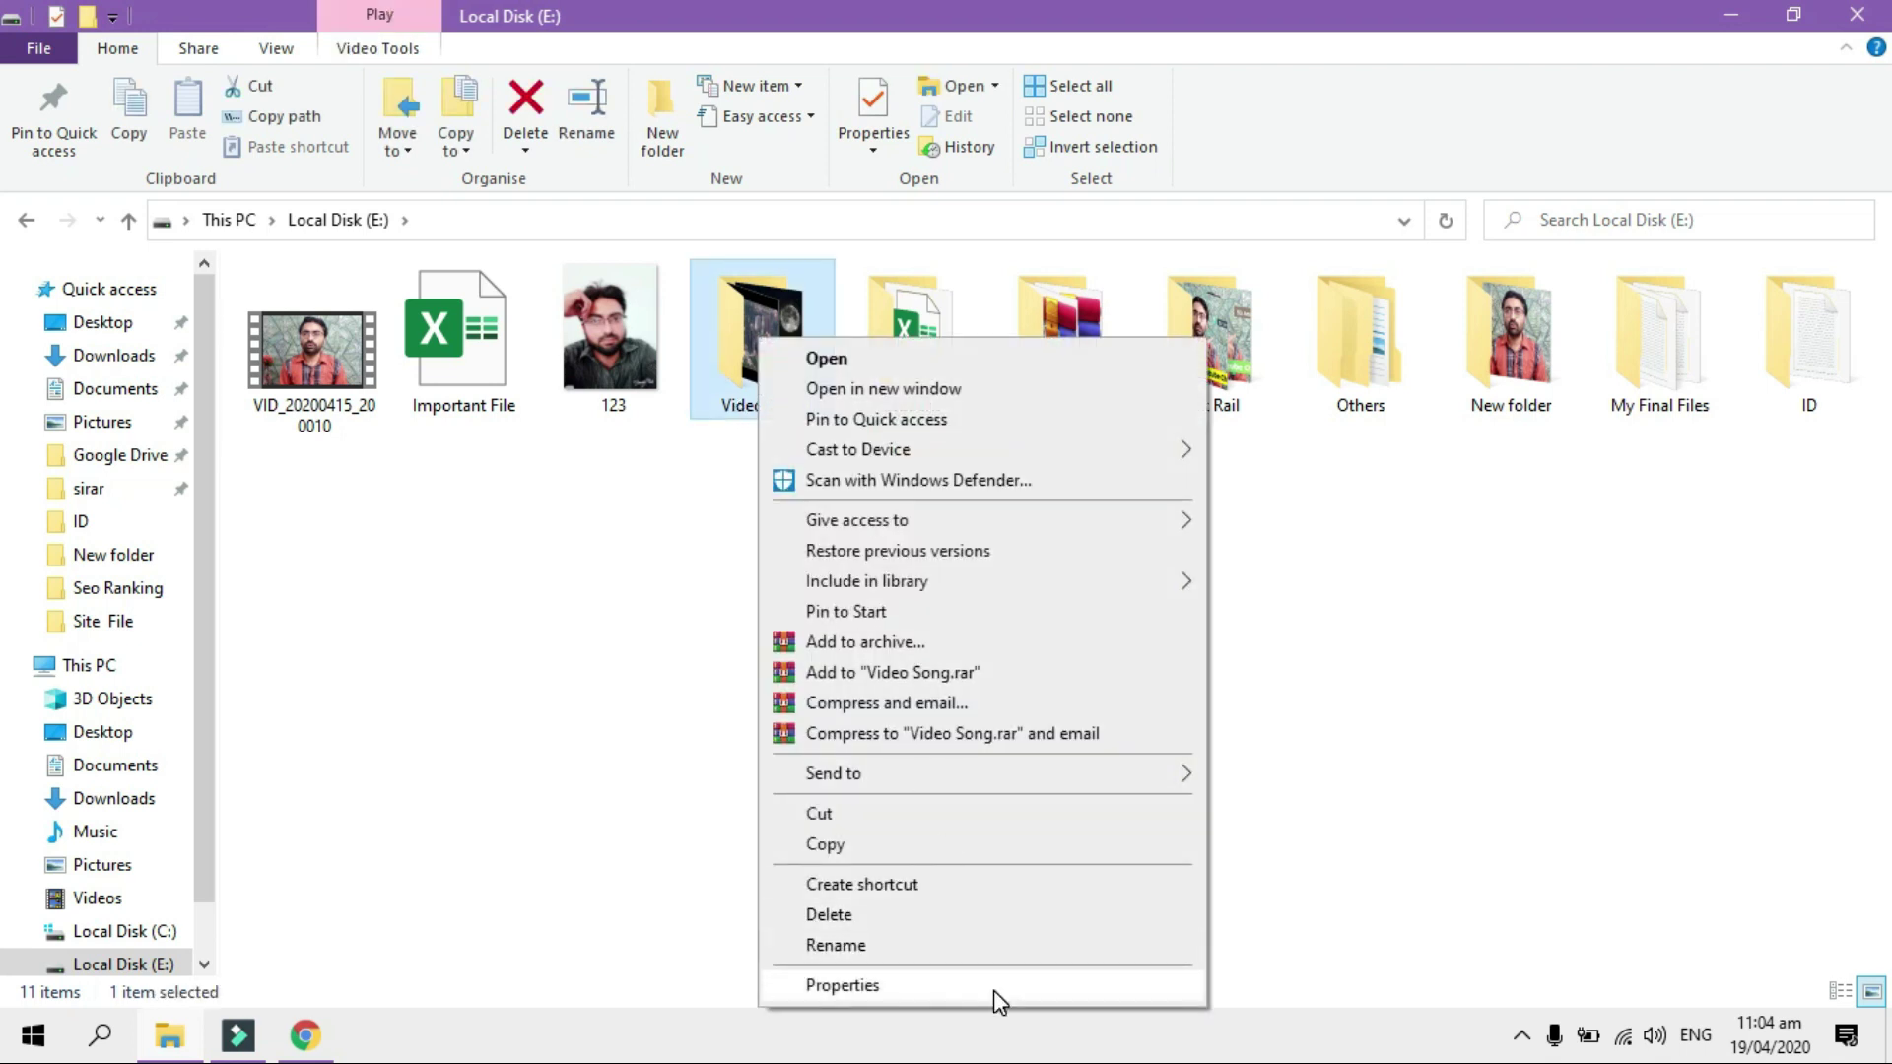
left_click(993, 985)
left_click_drag(1082, 253, 1403, 269)
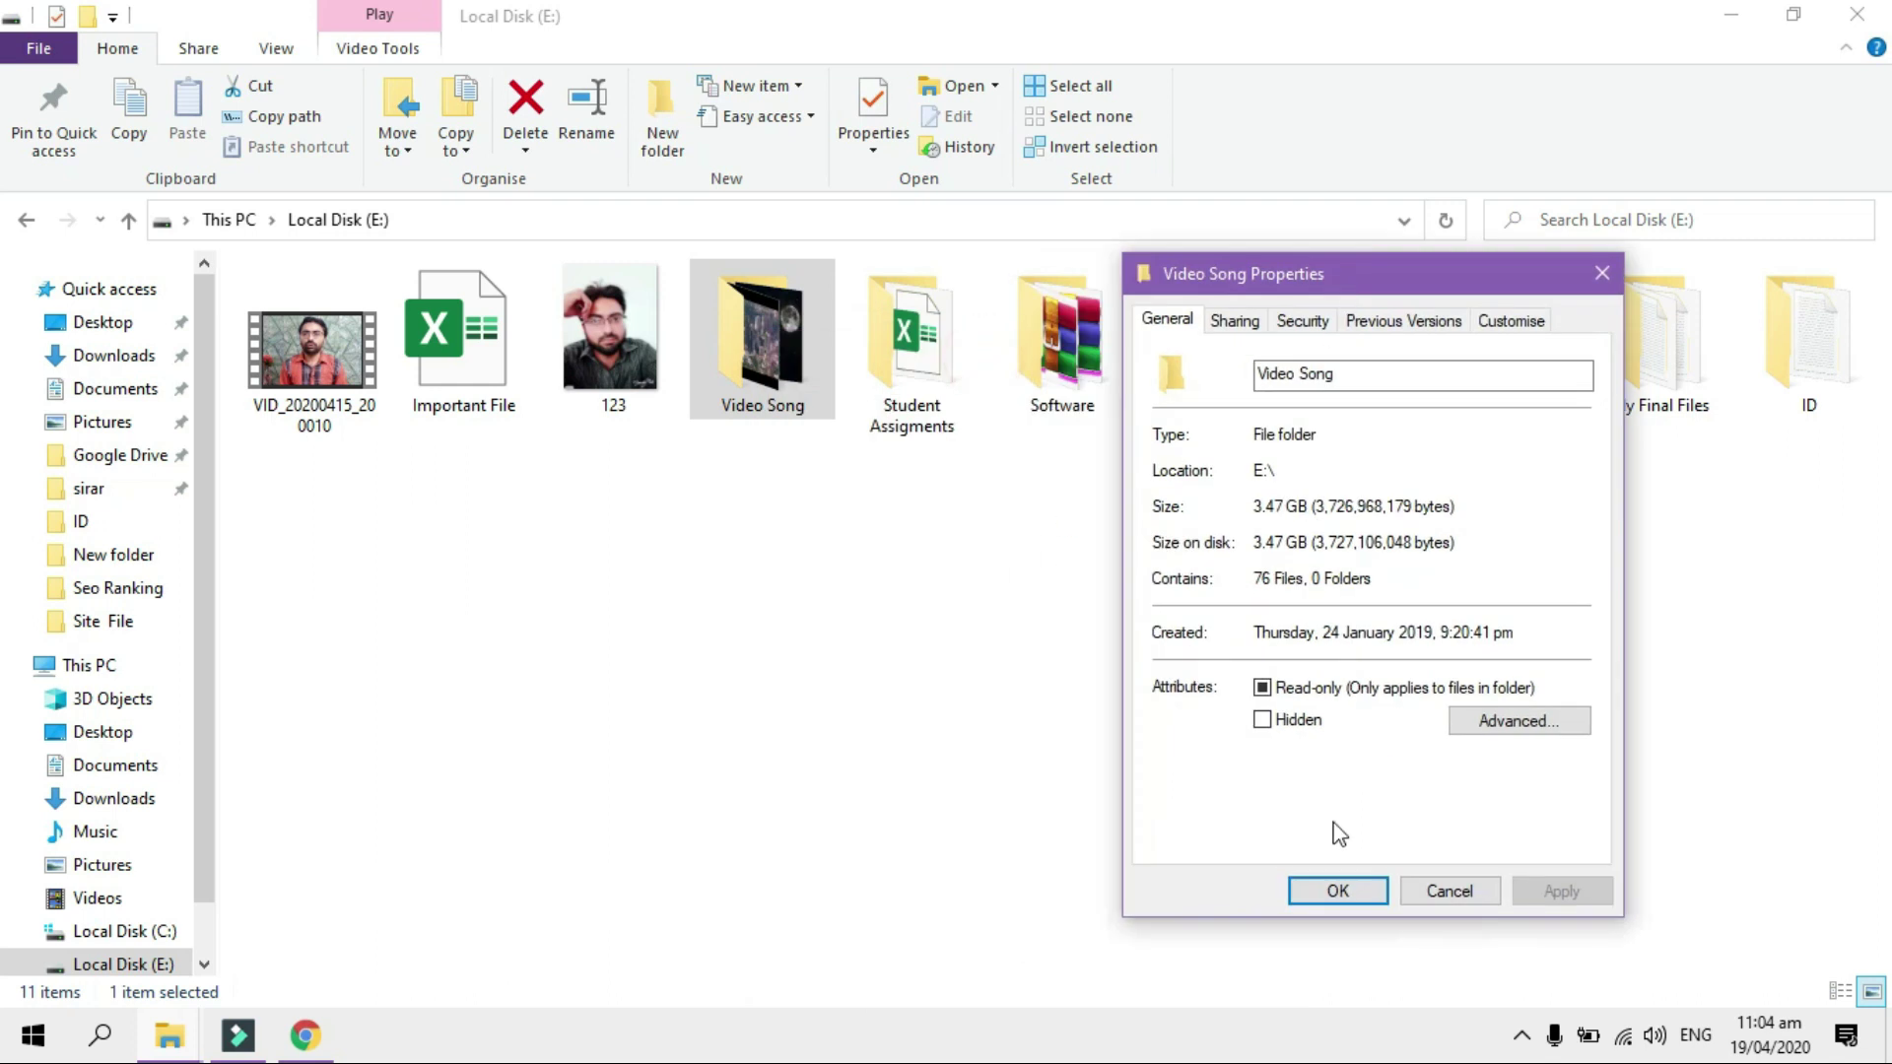
left_click(1262, 719)
left_click(1553, 891)
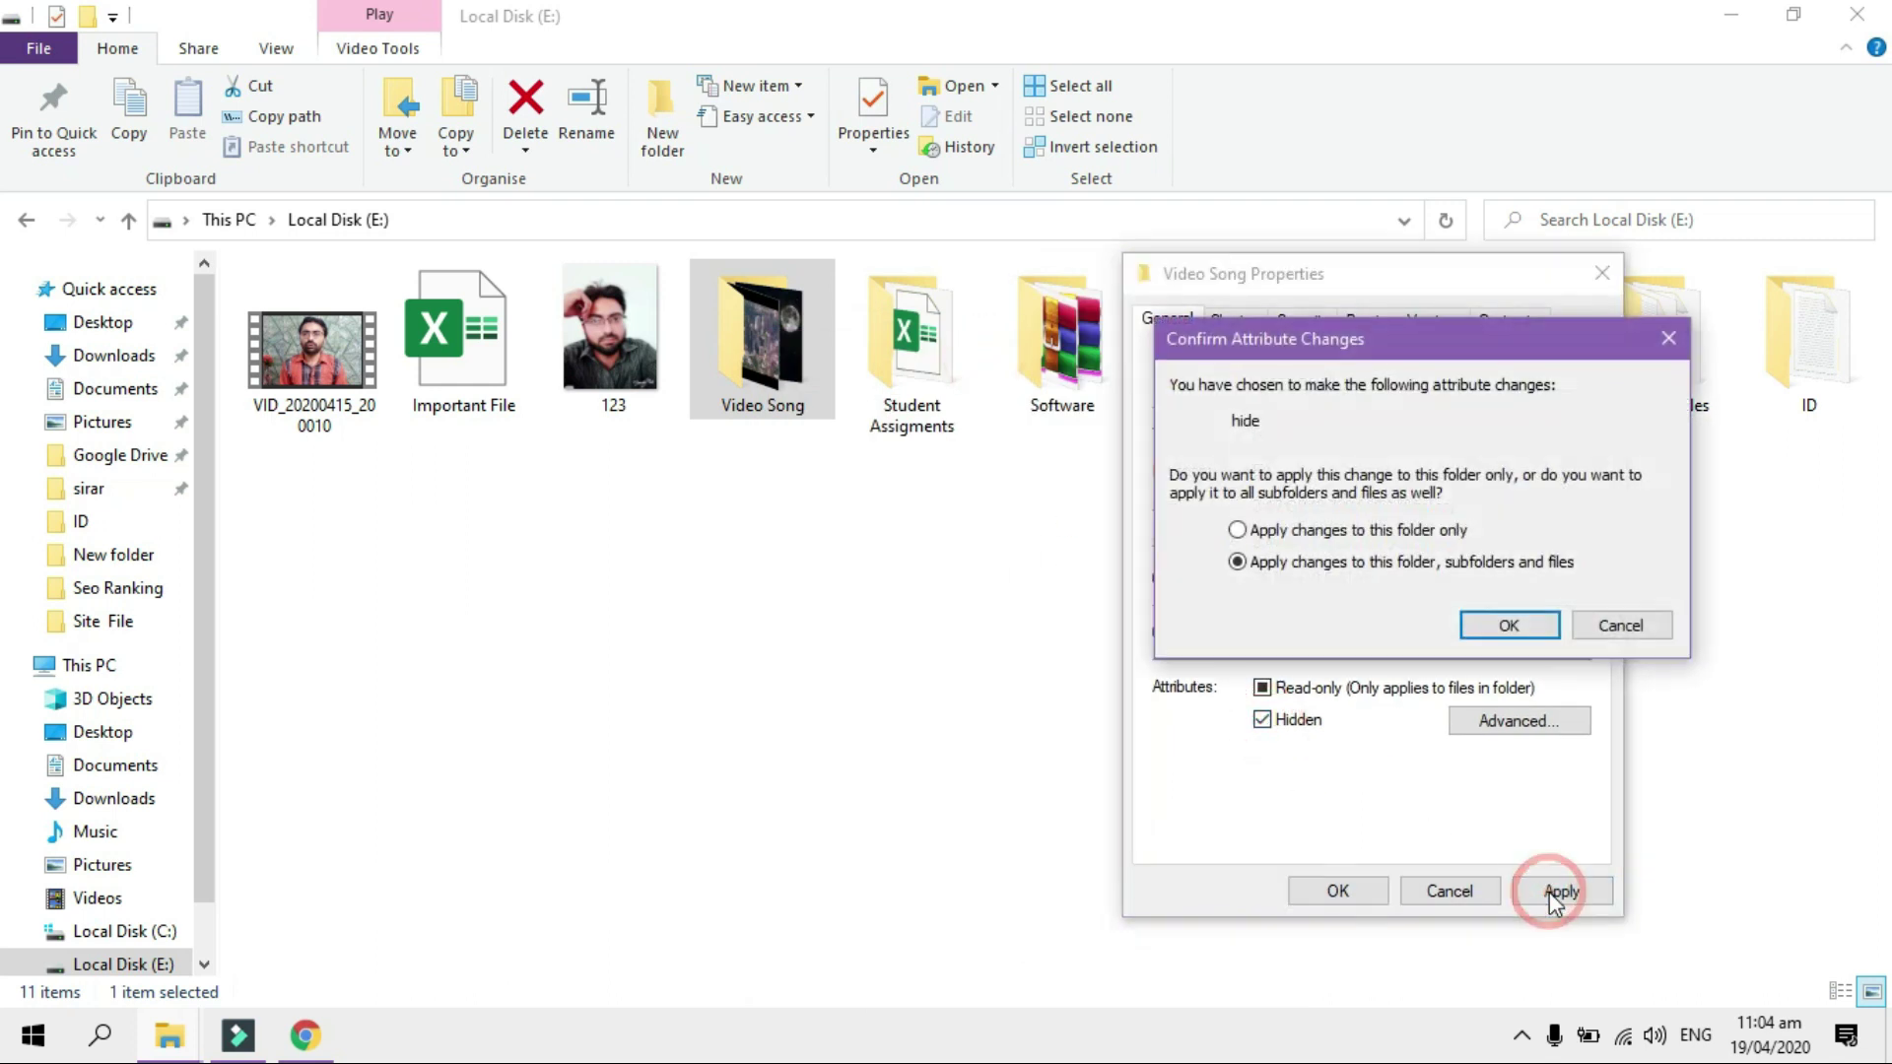
left_click(1505, 625)
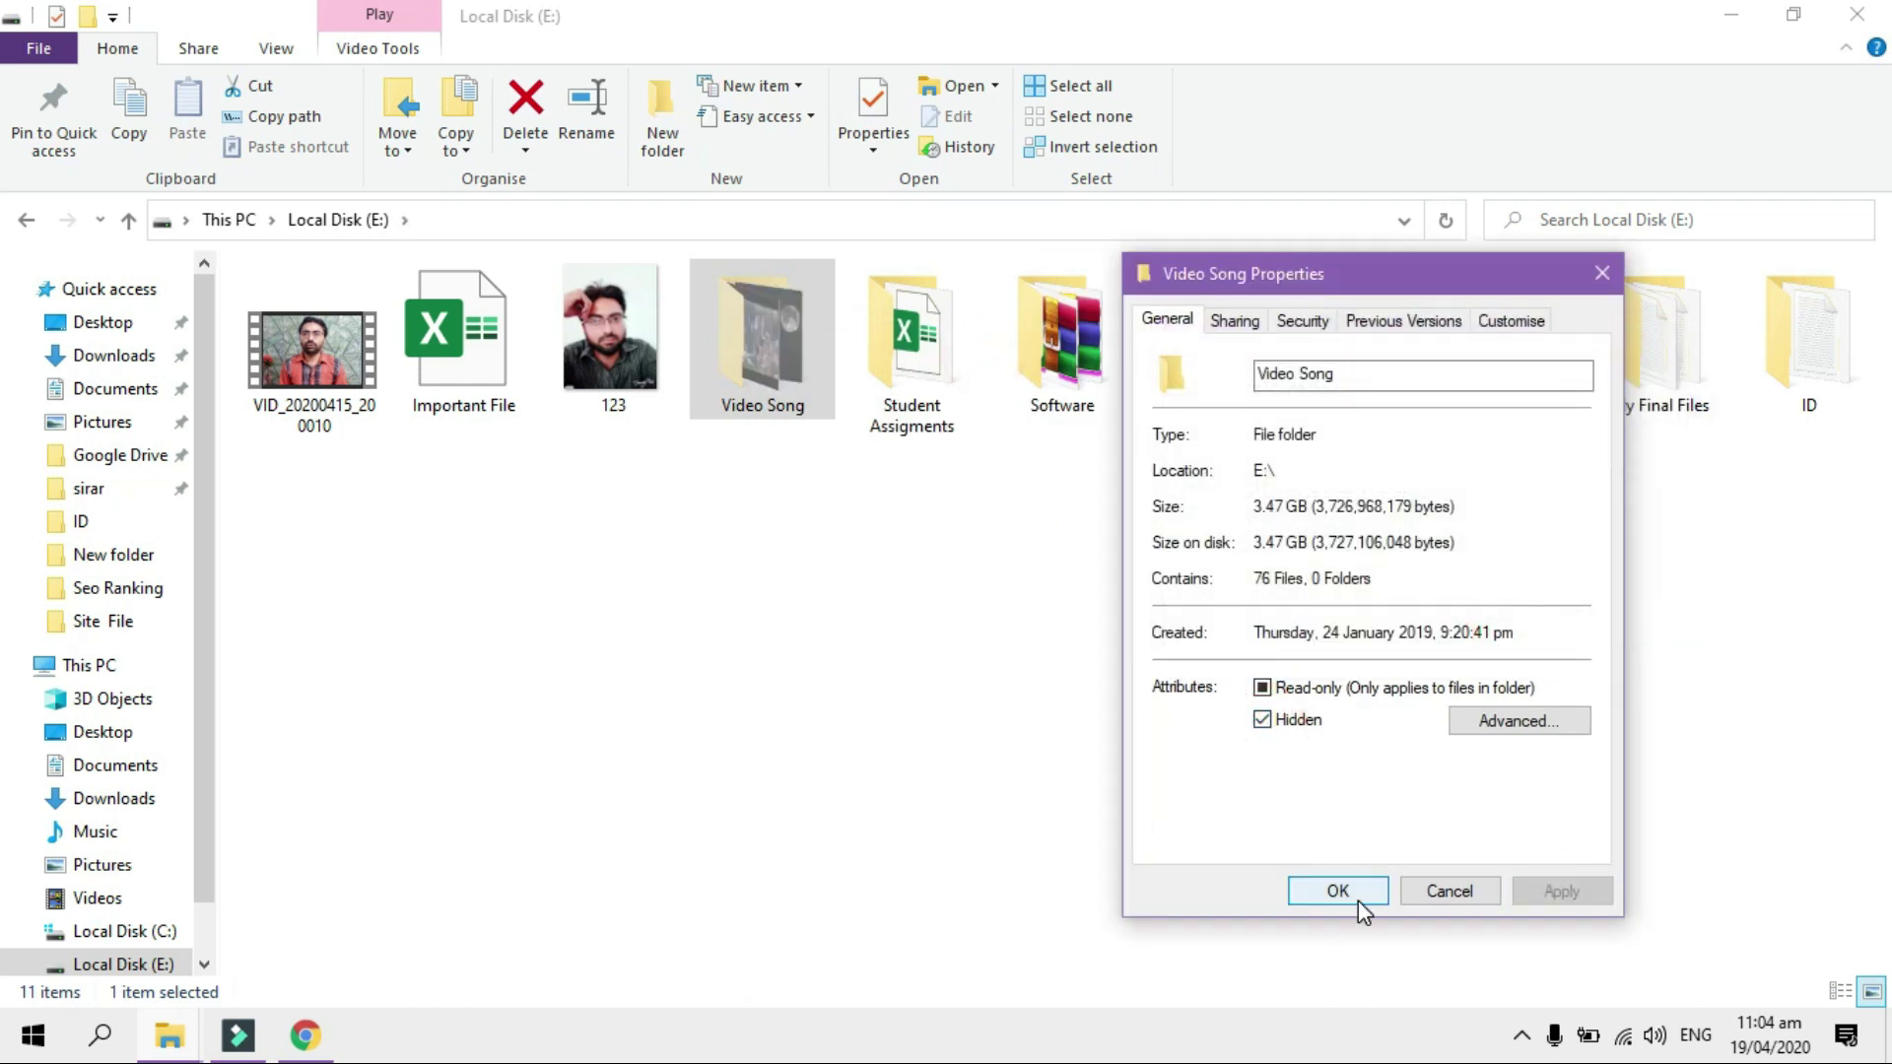
left_click(1358, 901)
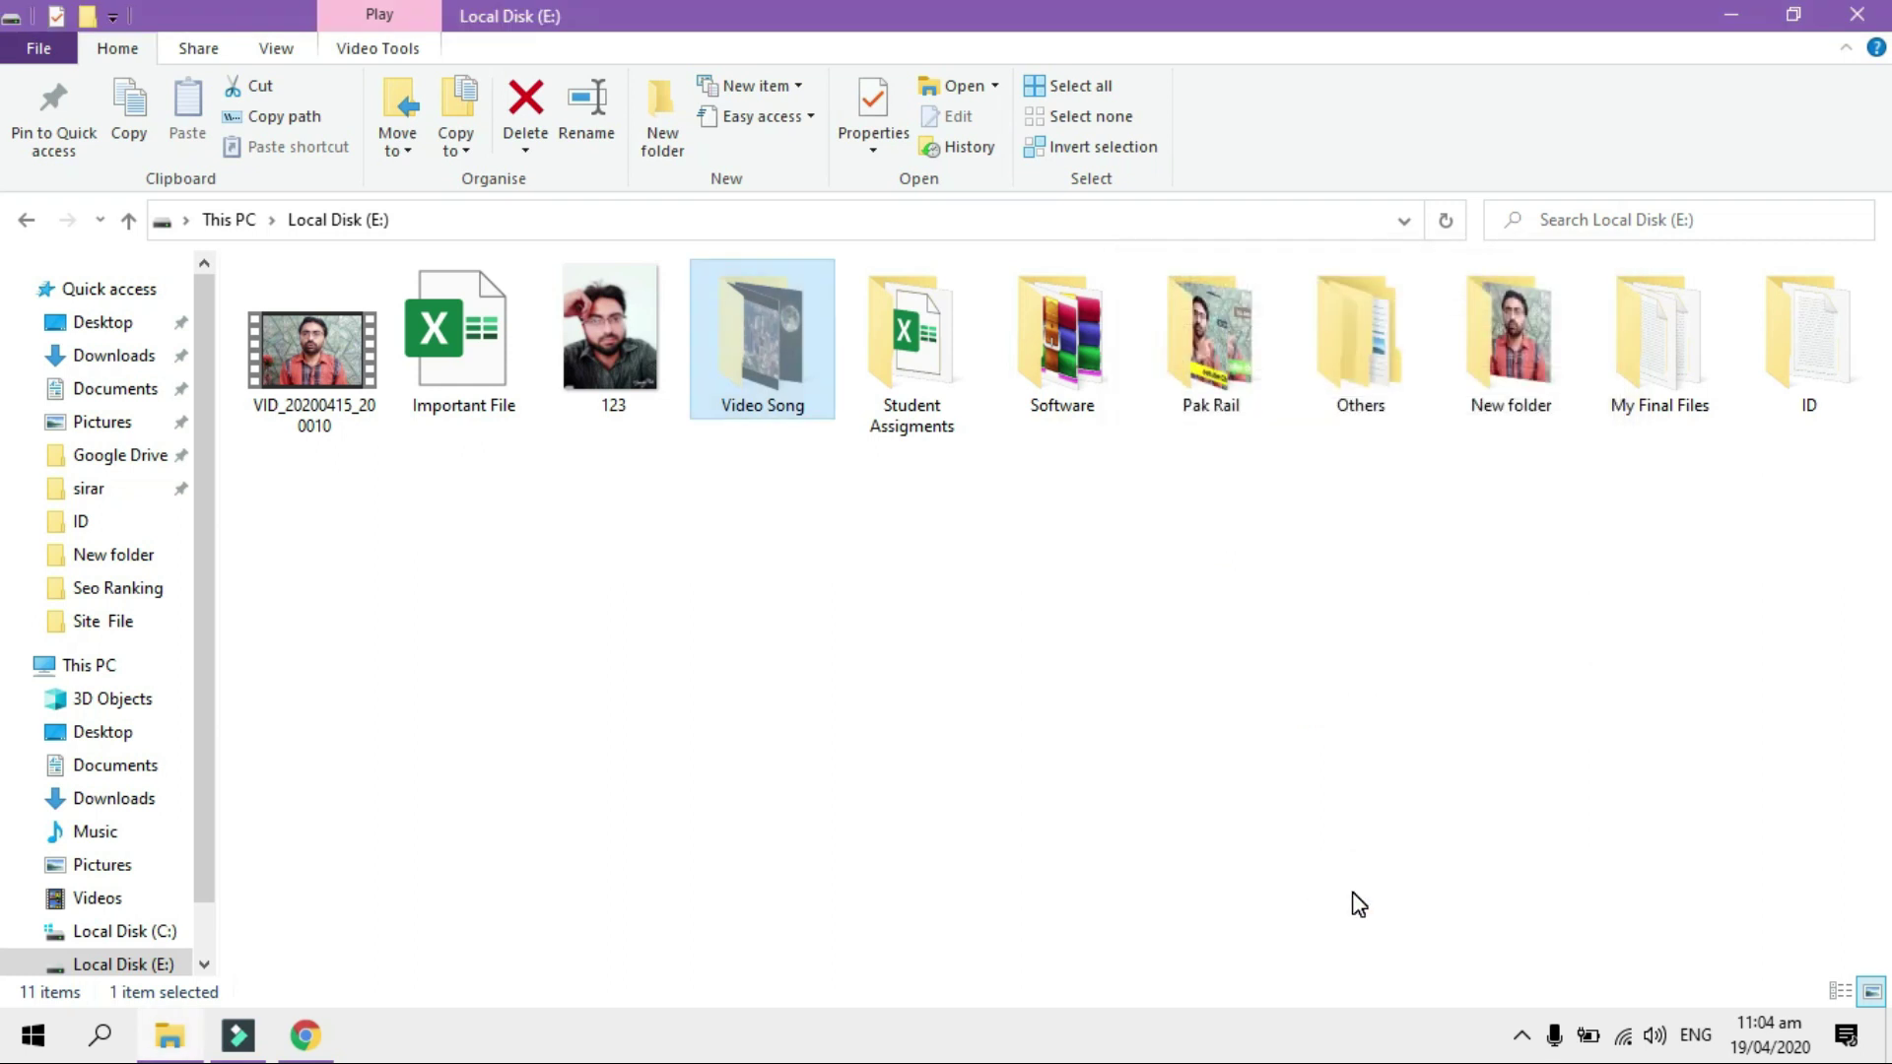
left_click(1173, 699)
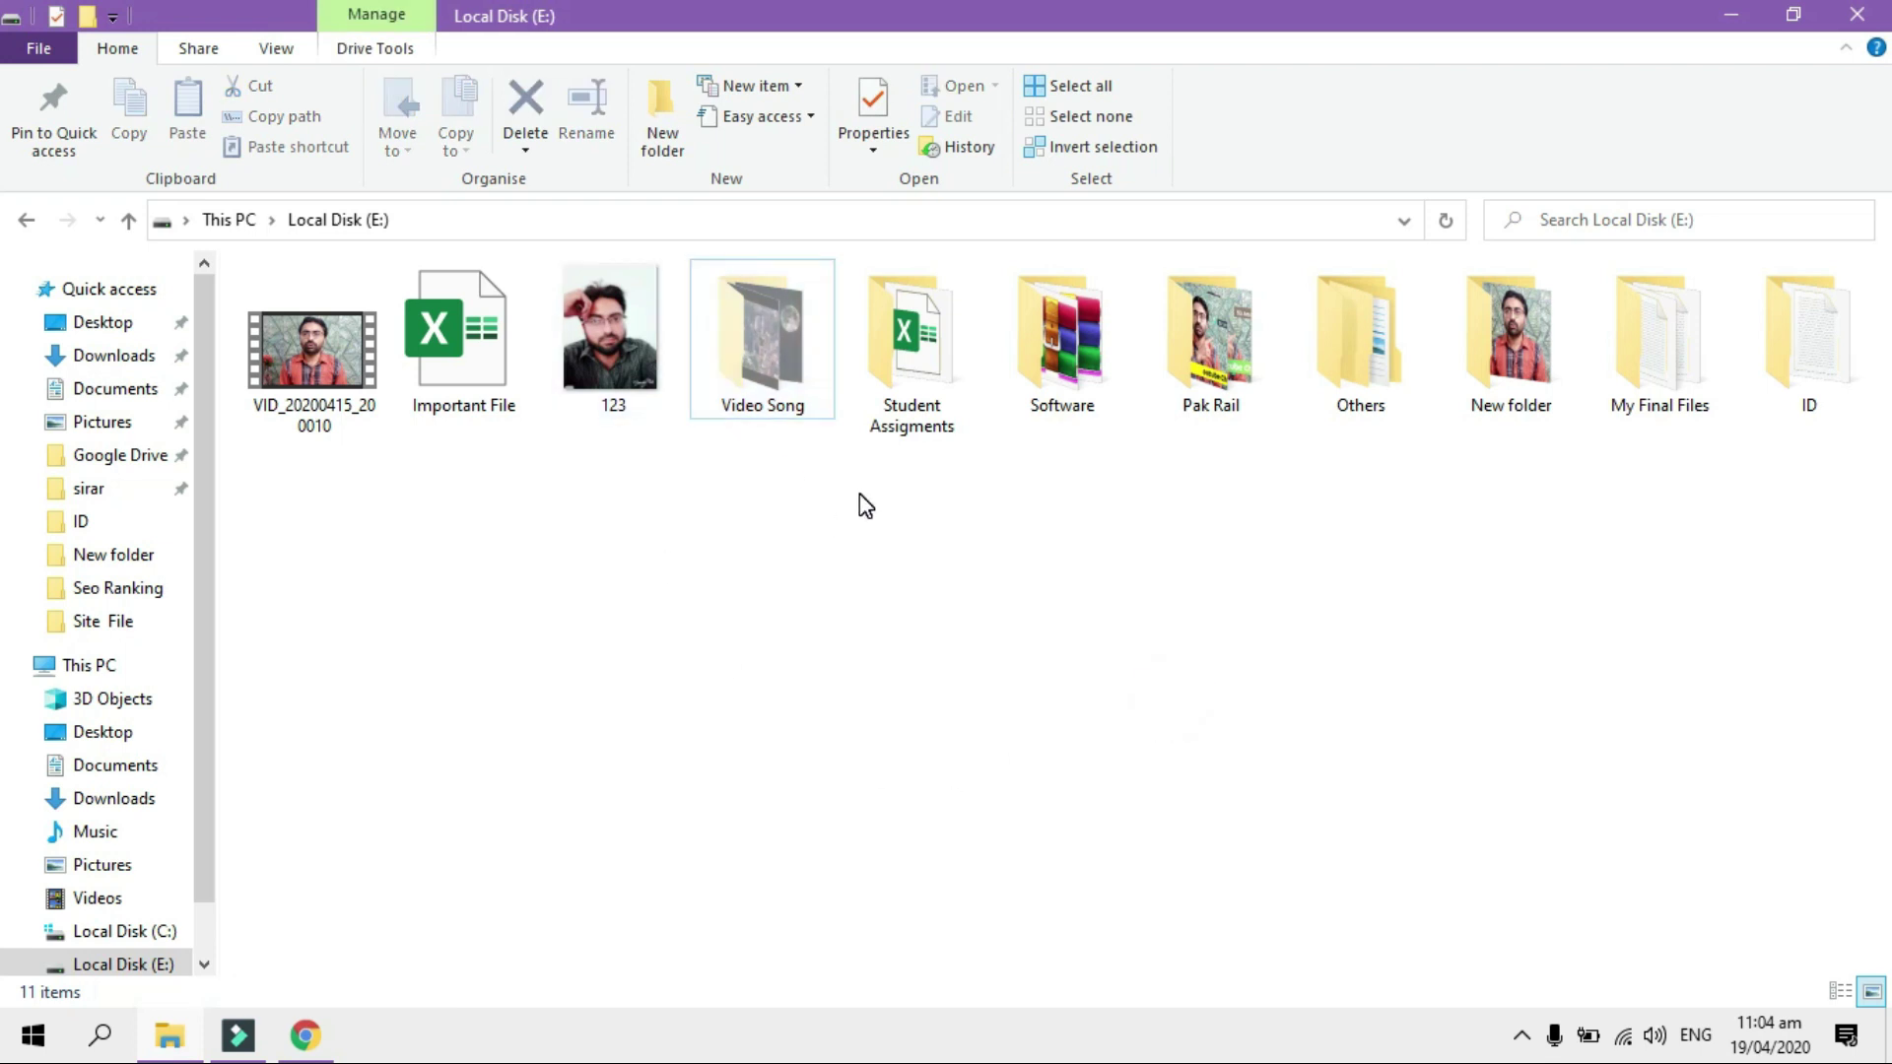
Turn off the display of hidden items for Local Disk (E:) and close the file window
left_click(808, 412)
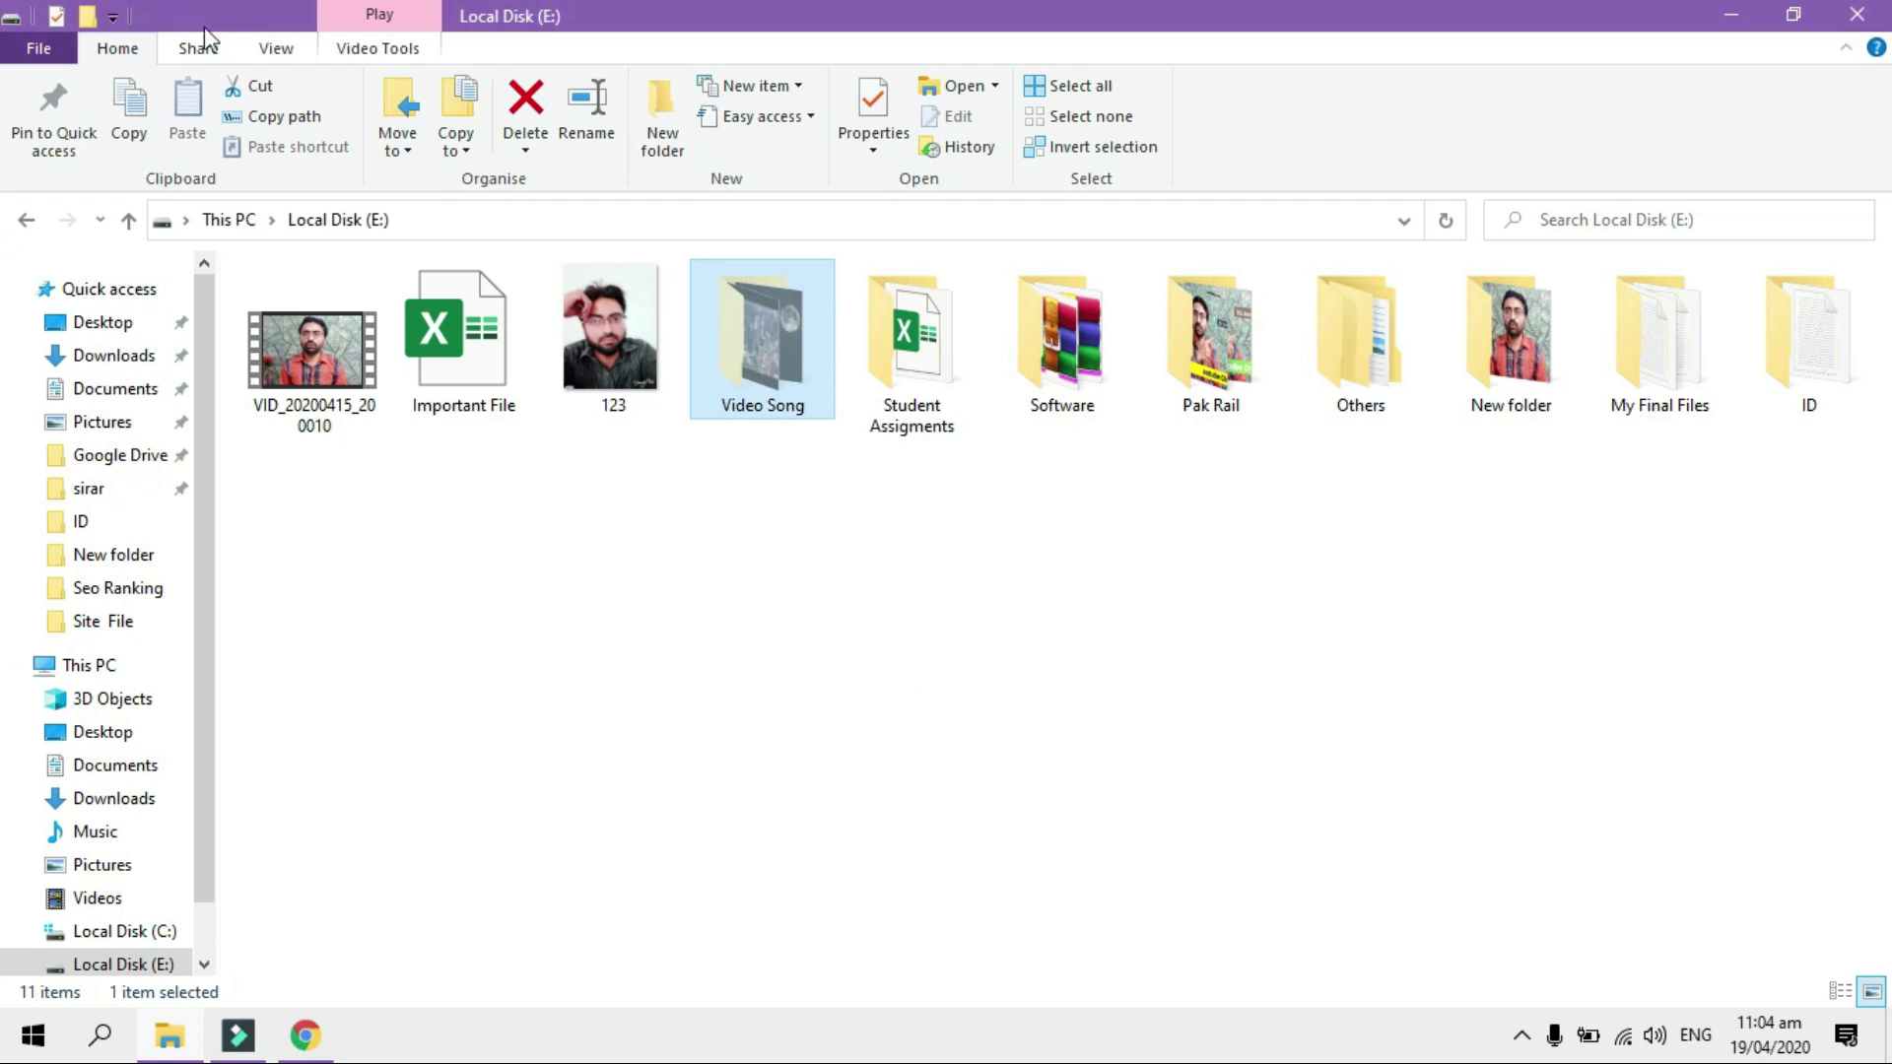
left_click(268, 48)
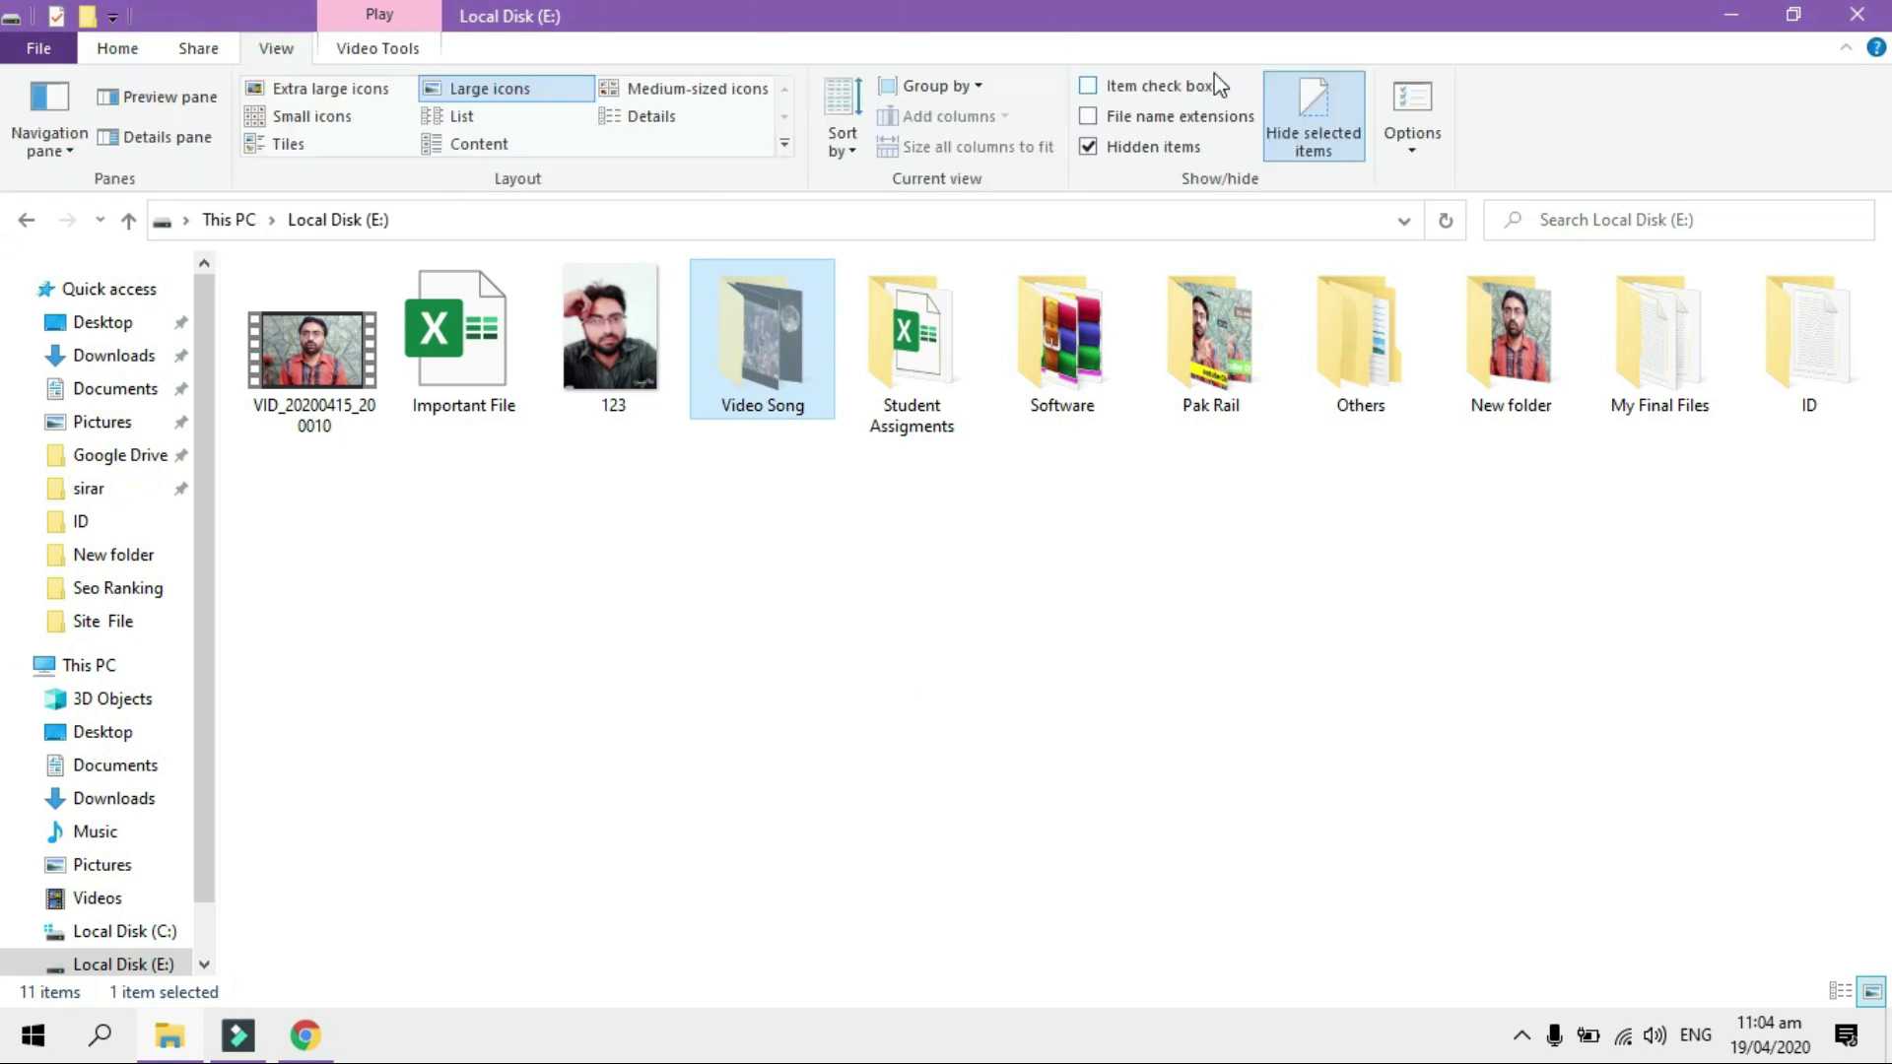
left_click(1088, 147)
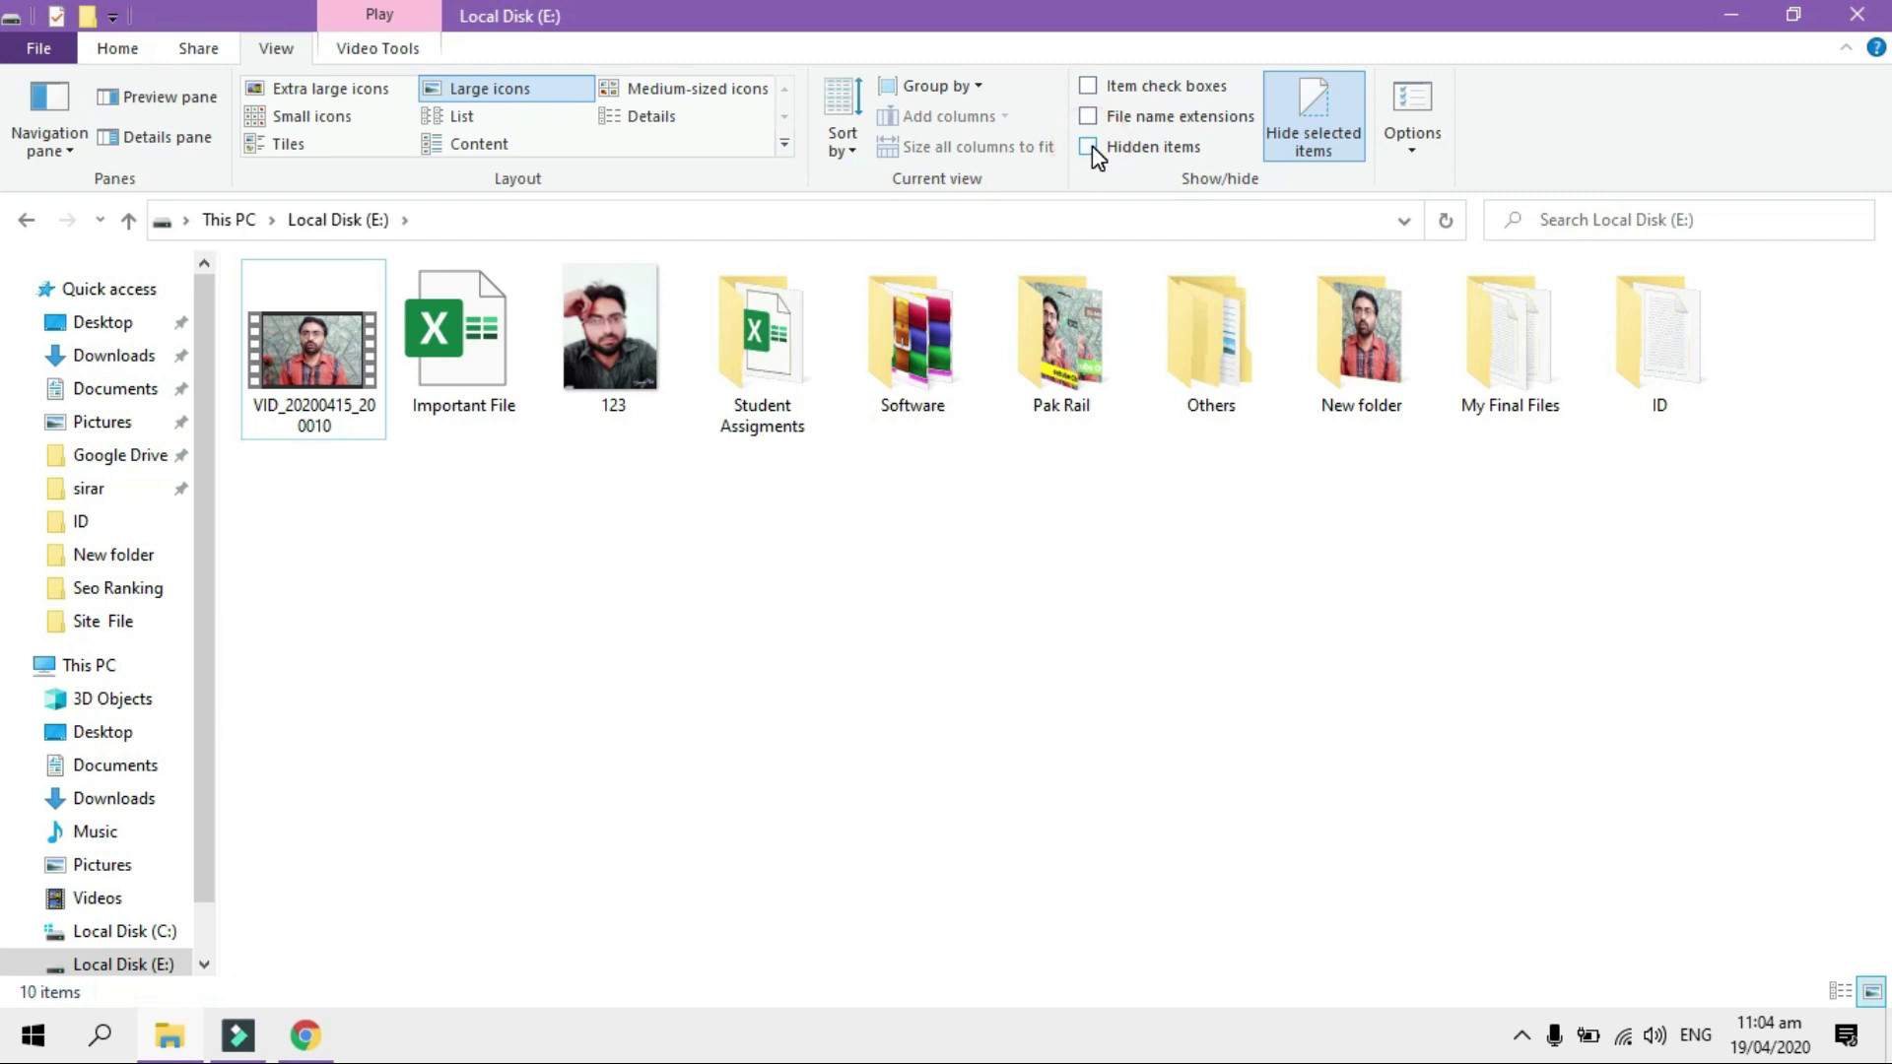
left_click(1014, 562)
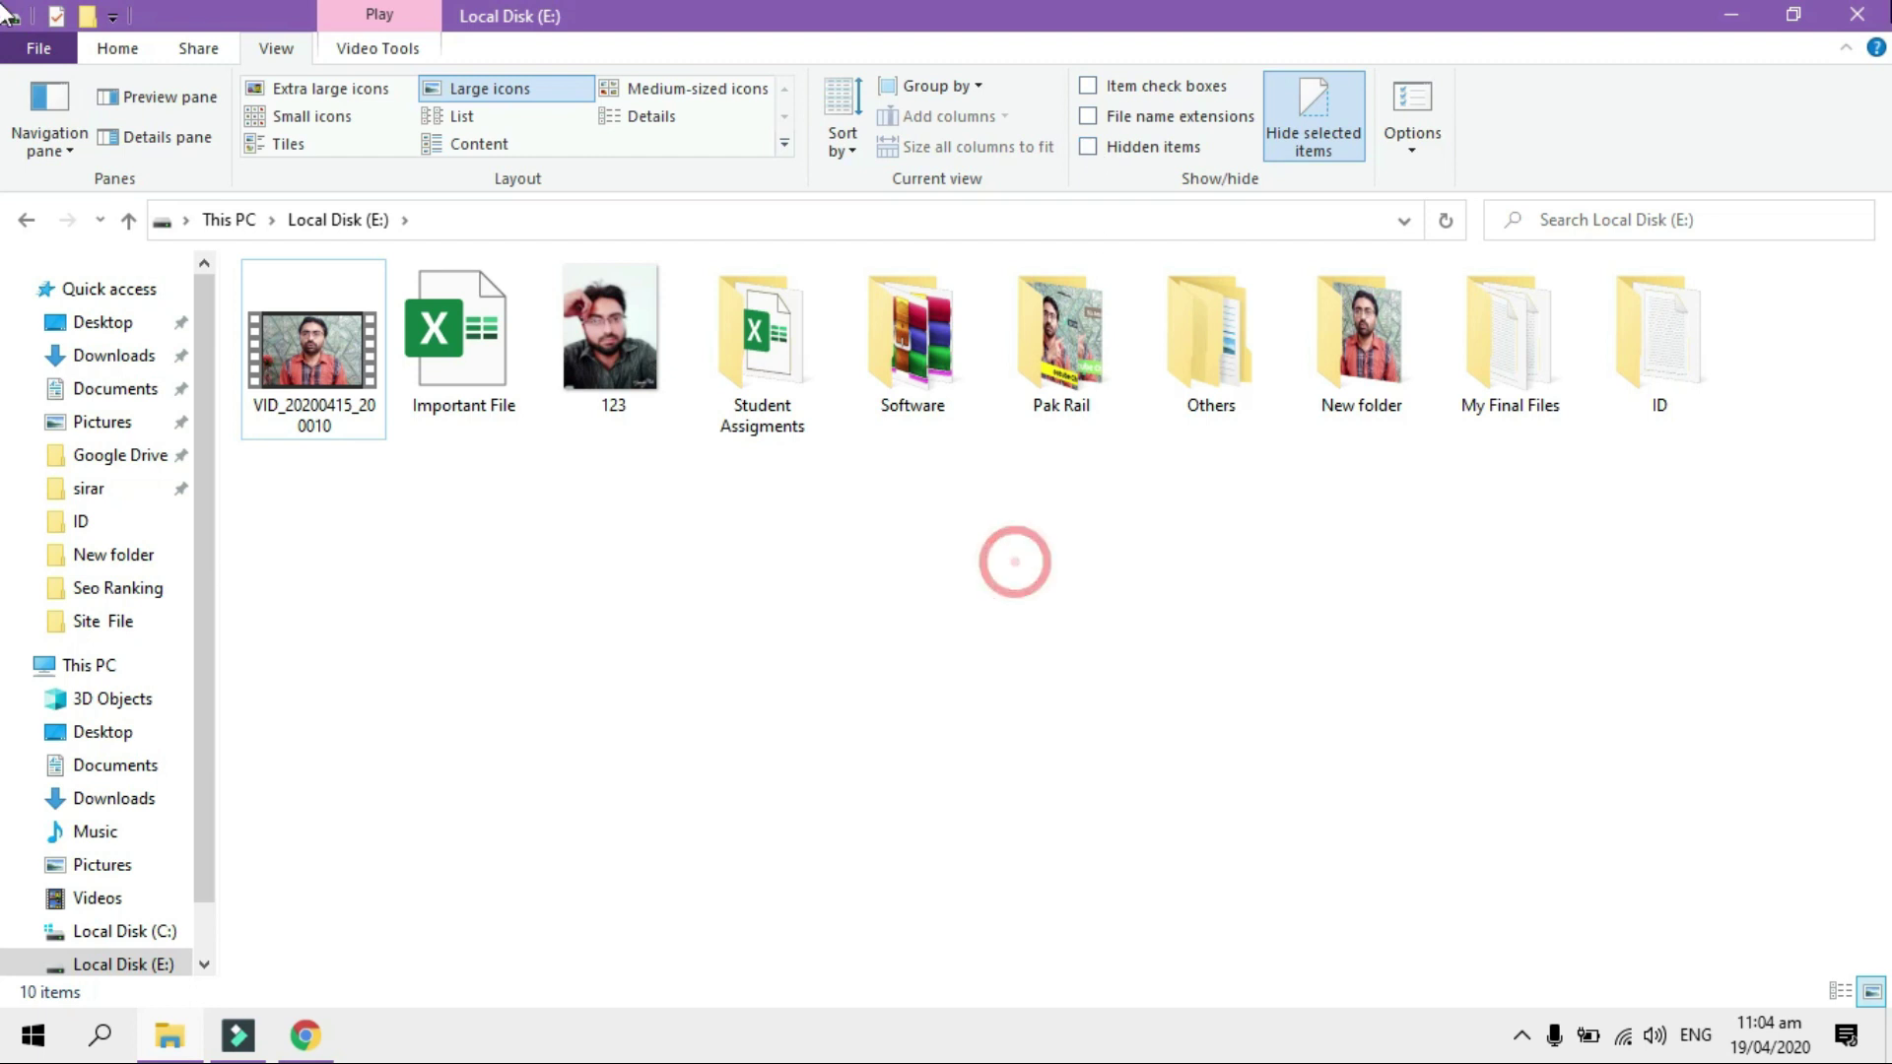
left_click(1872, 14)
Create a new folder on the desktop and name it with the presenter's first name
right_click(239, 668)
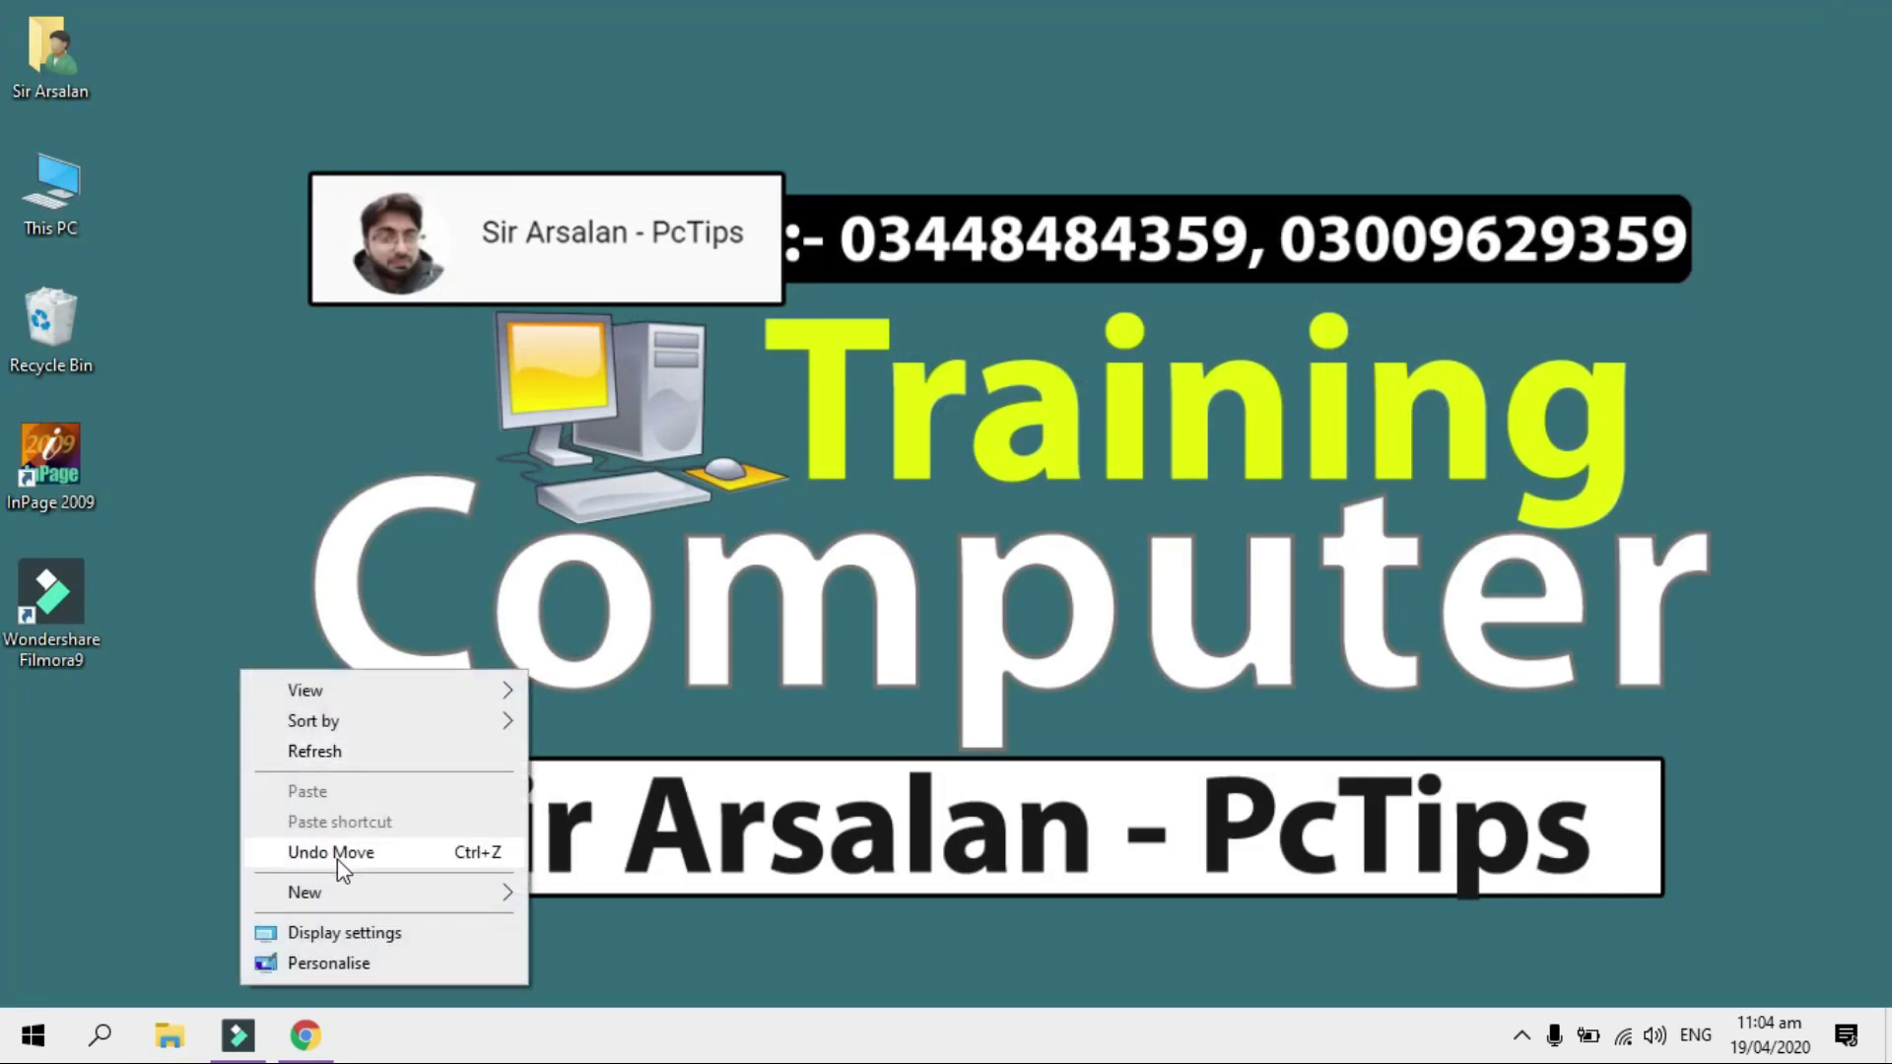
left_click(364, 902)
left_click(682, 493)
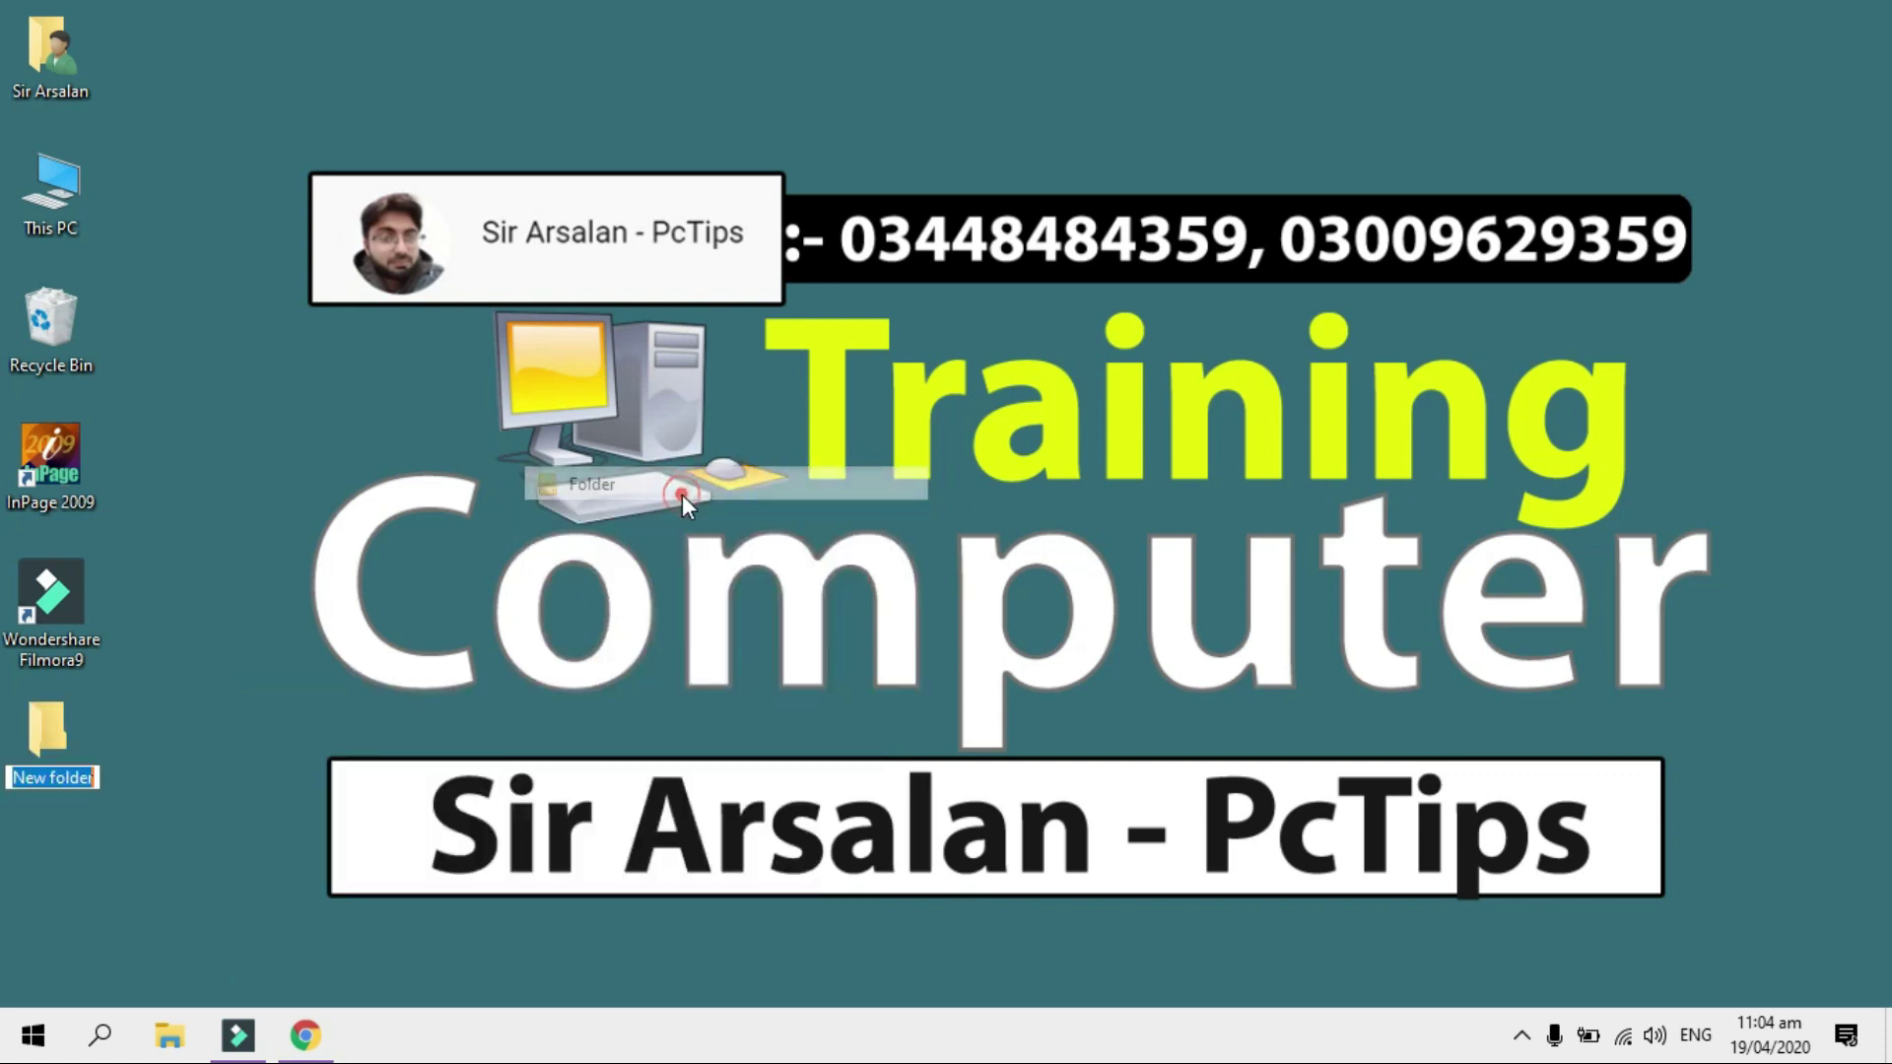
type("Arsal")
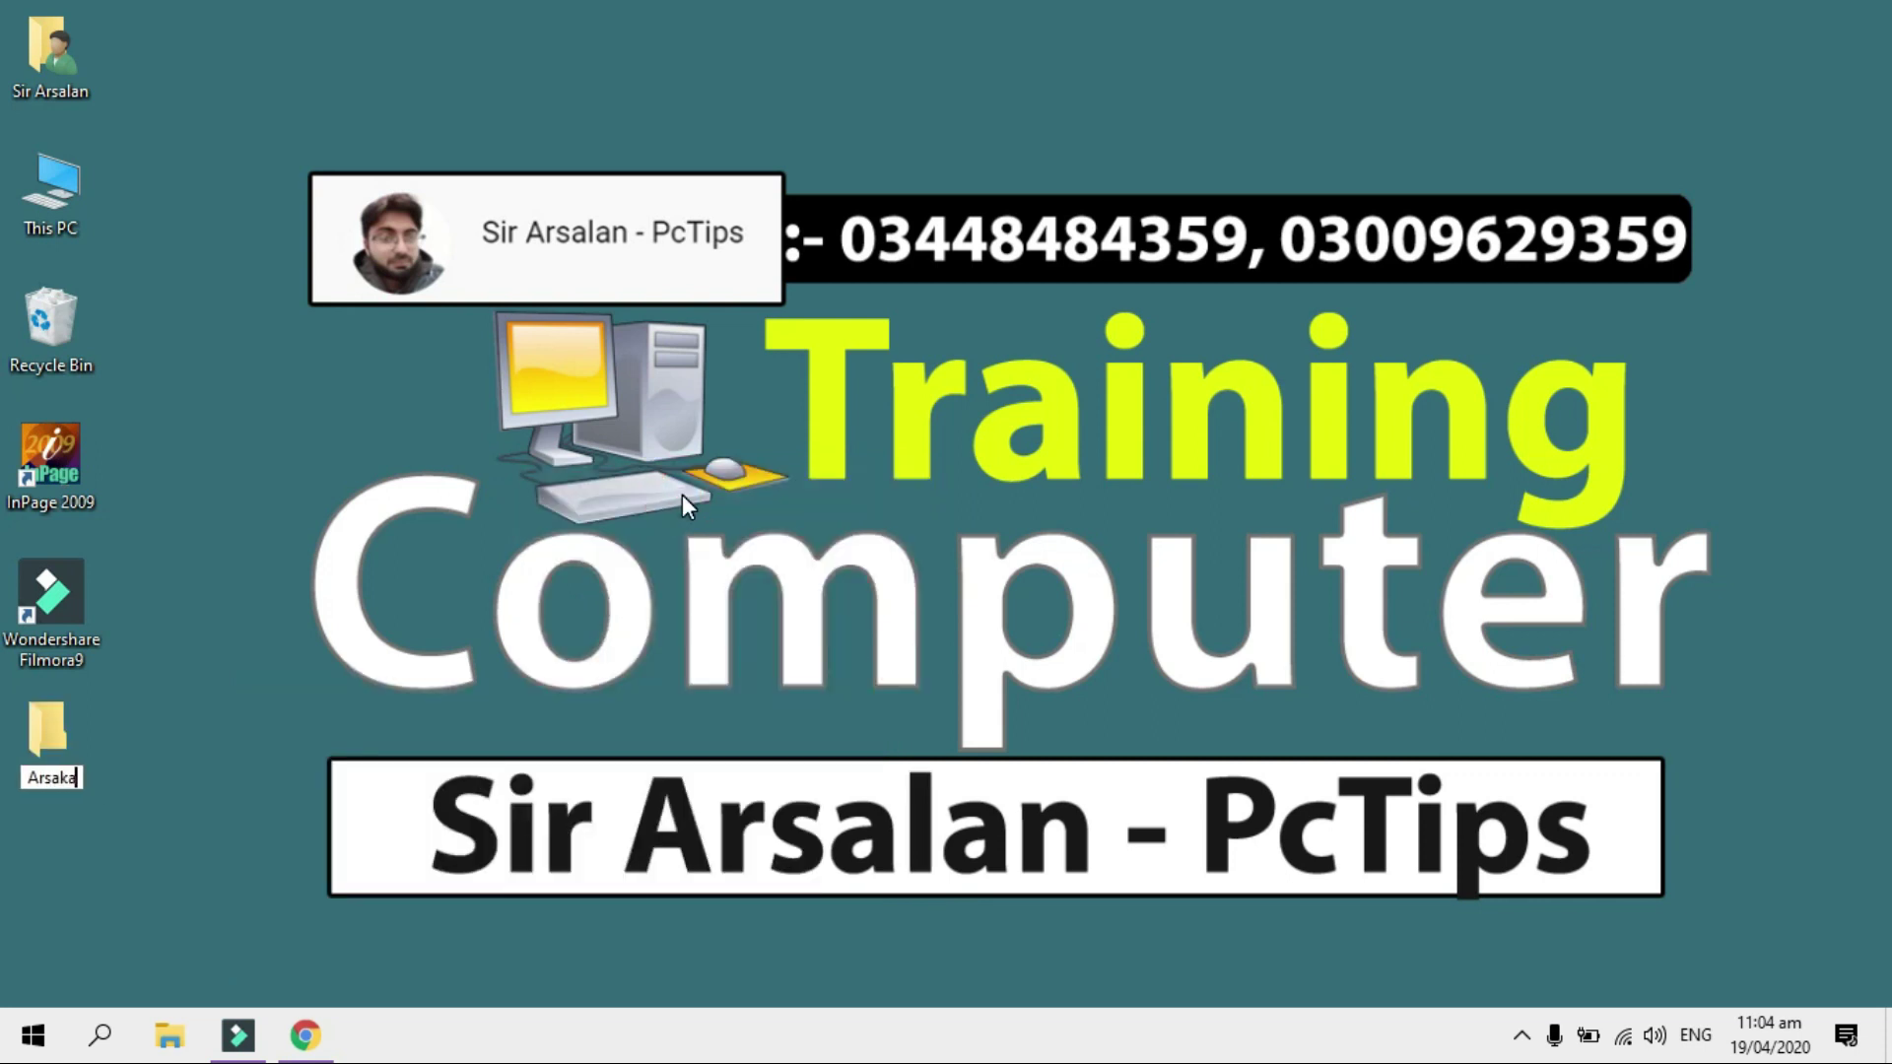
key("BackSpace")
type("lan")
left_click(316, 737)
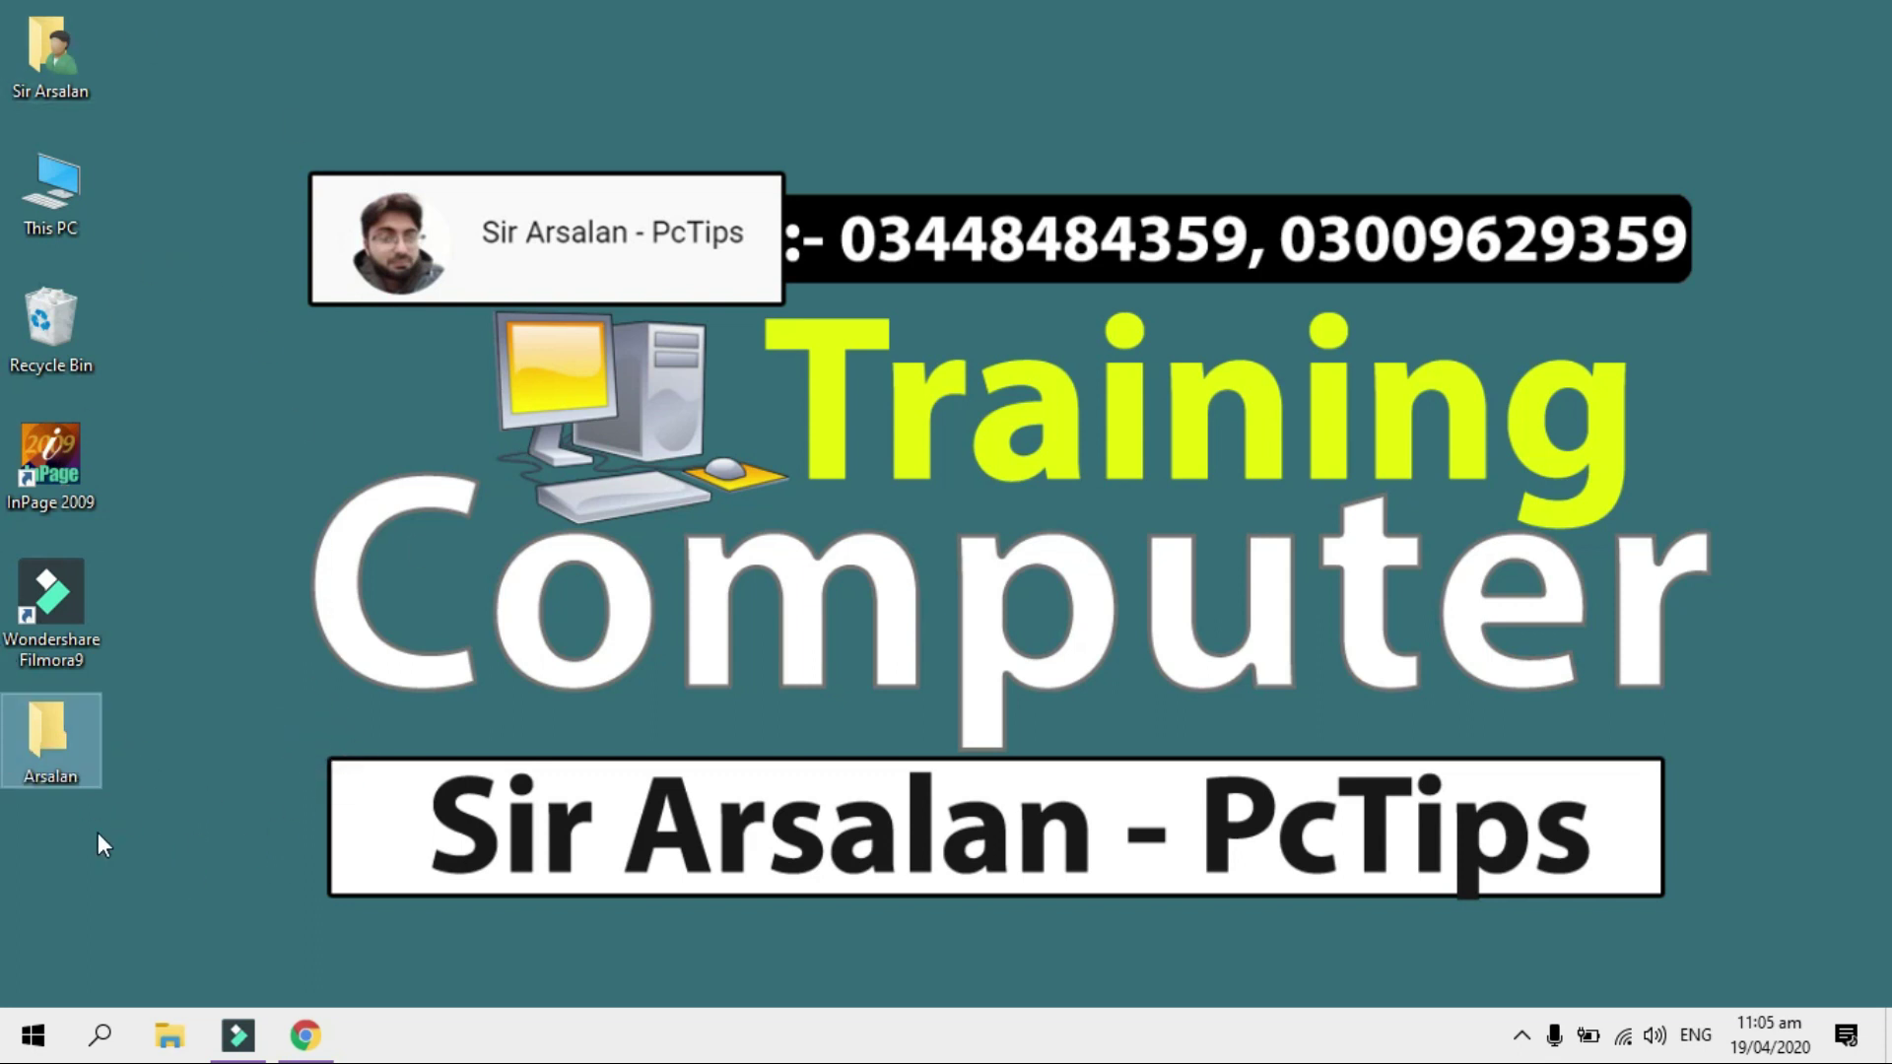
Set the Hidden attribute on the newly created desktop folder through its properties
right_click(65, 778)
left_click(118, 753)
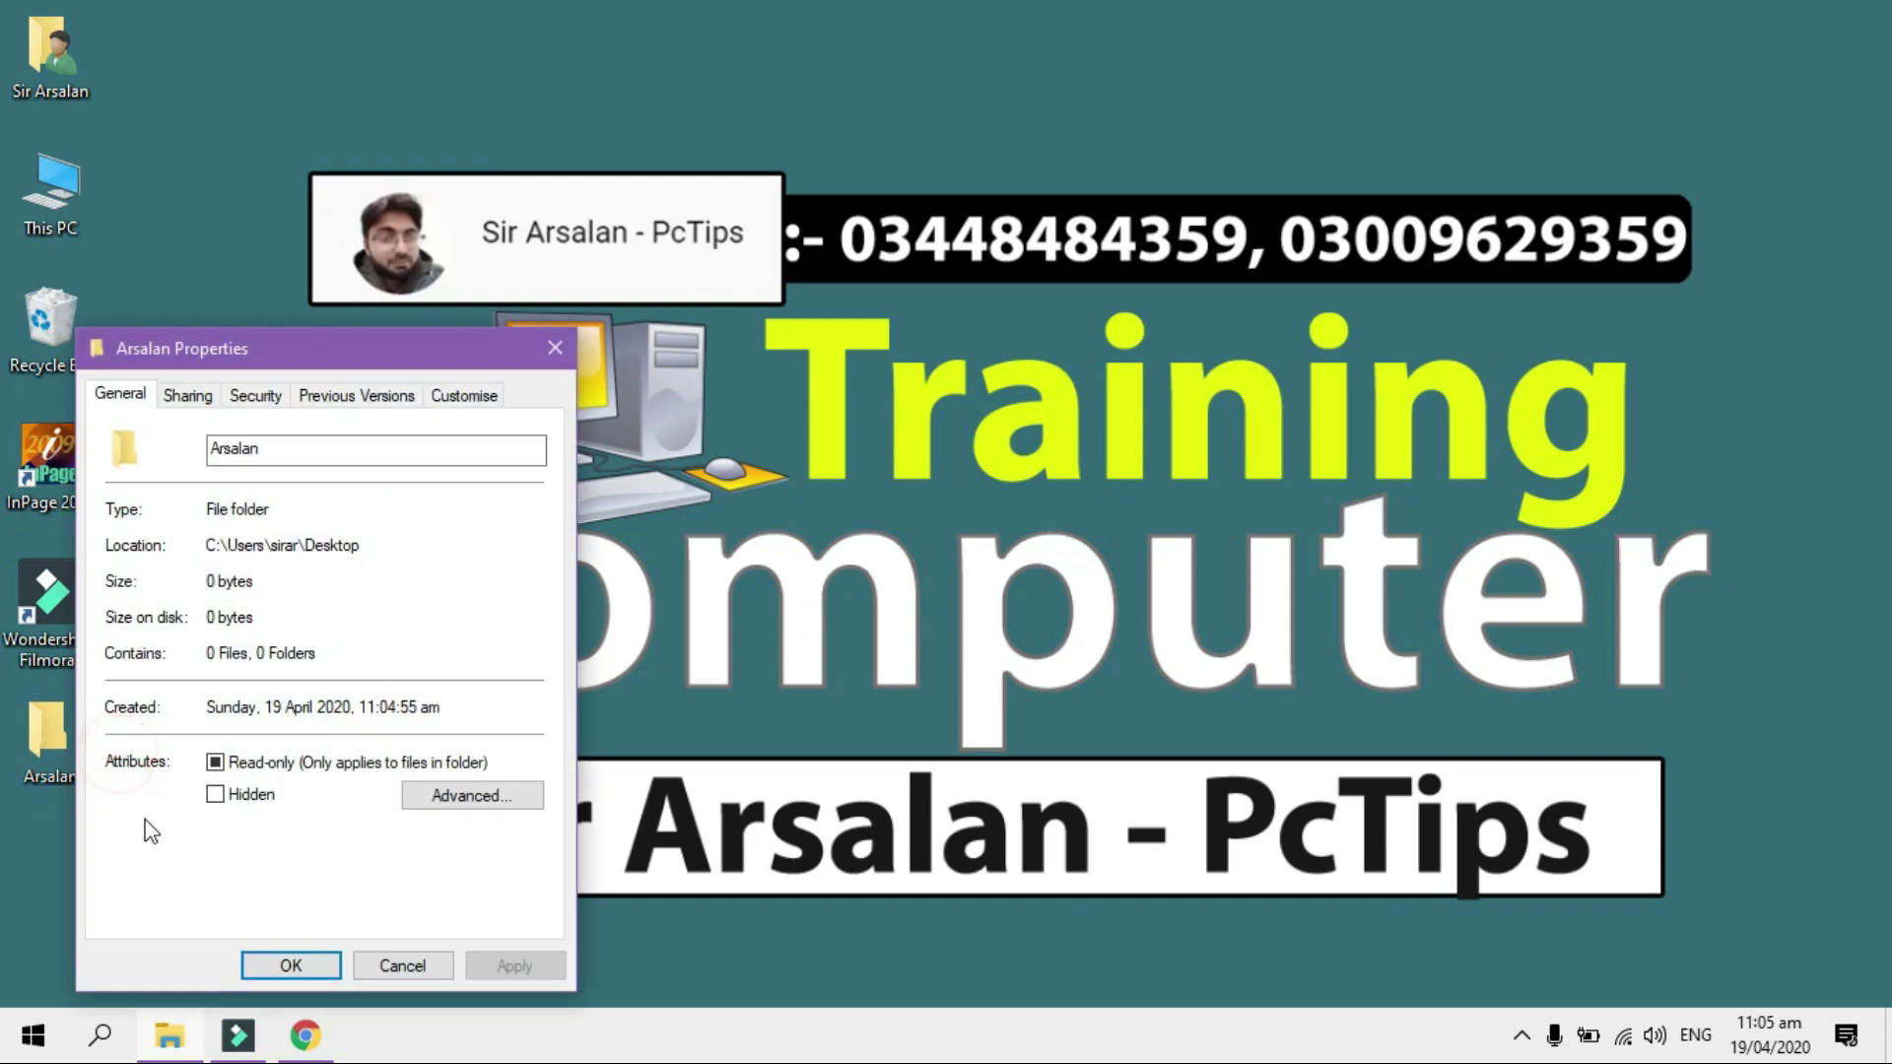
left_click(214, 794)
left_click(517, 968)
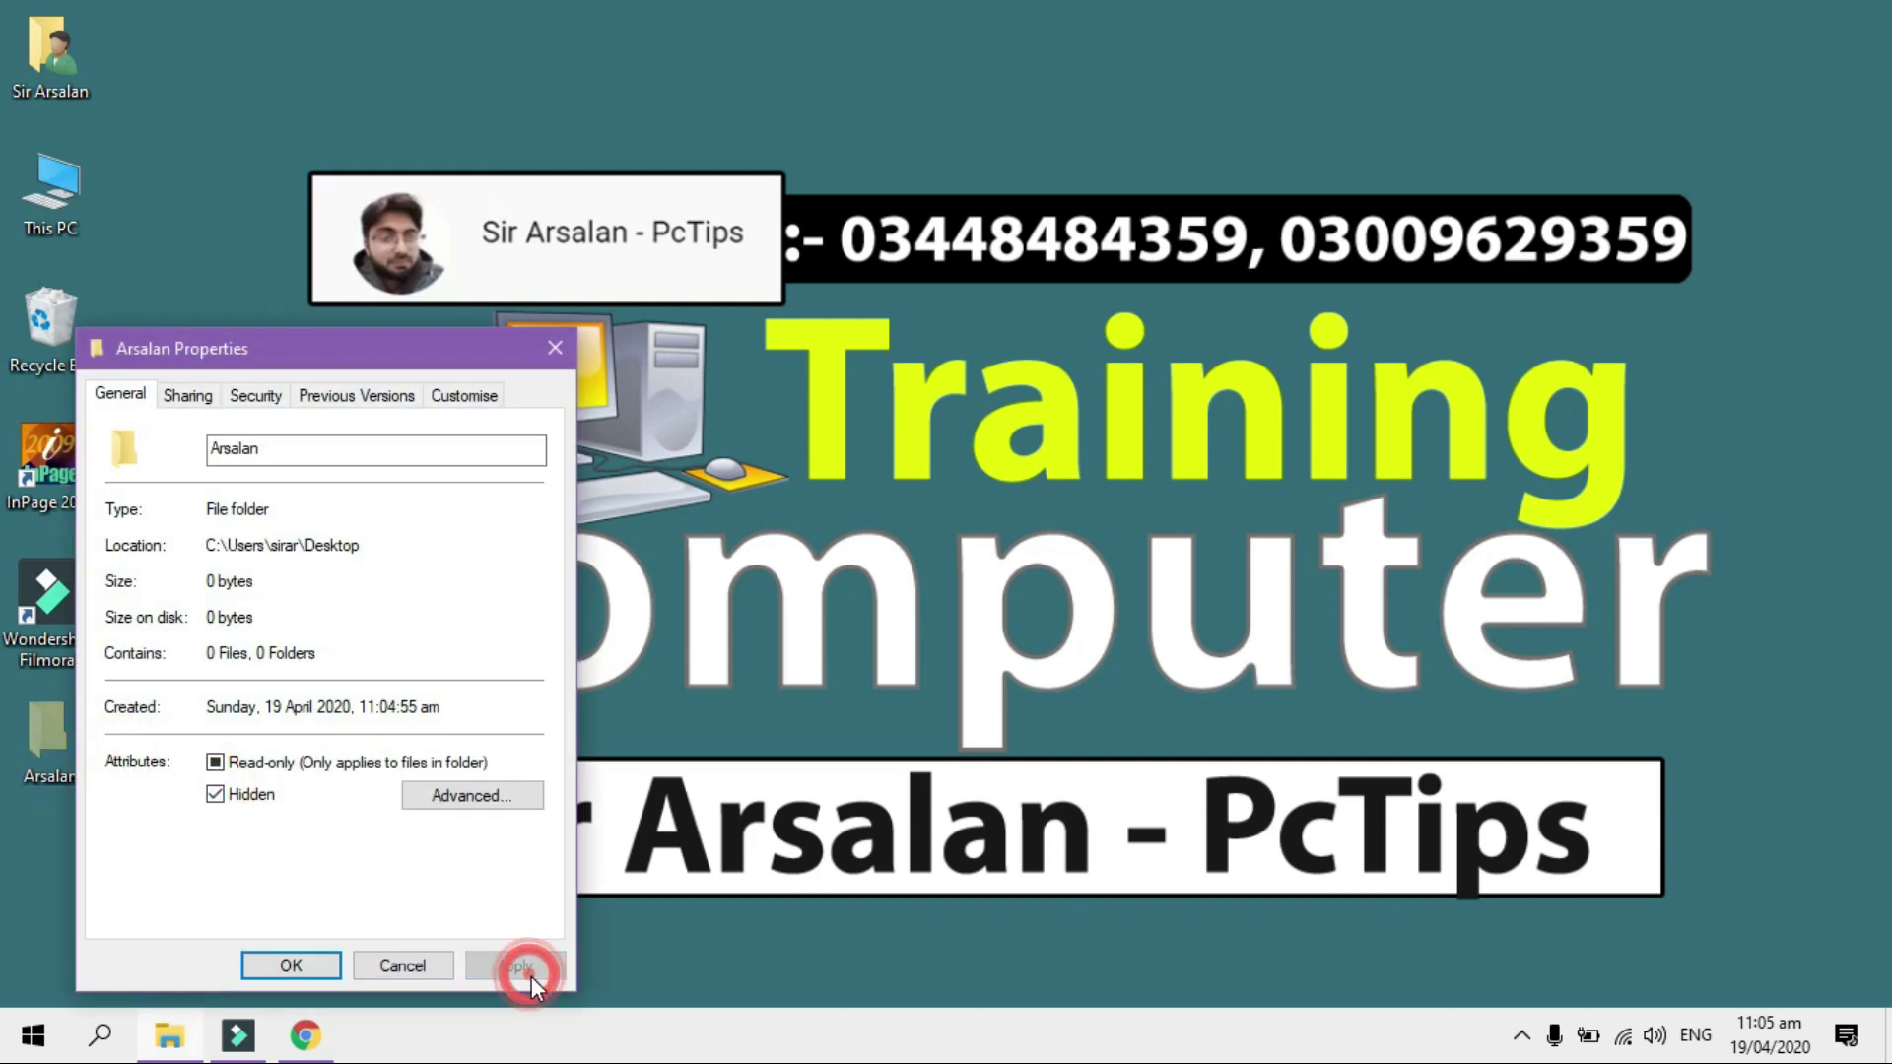
left_click(259, 966)
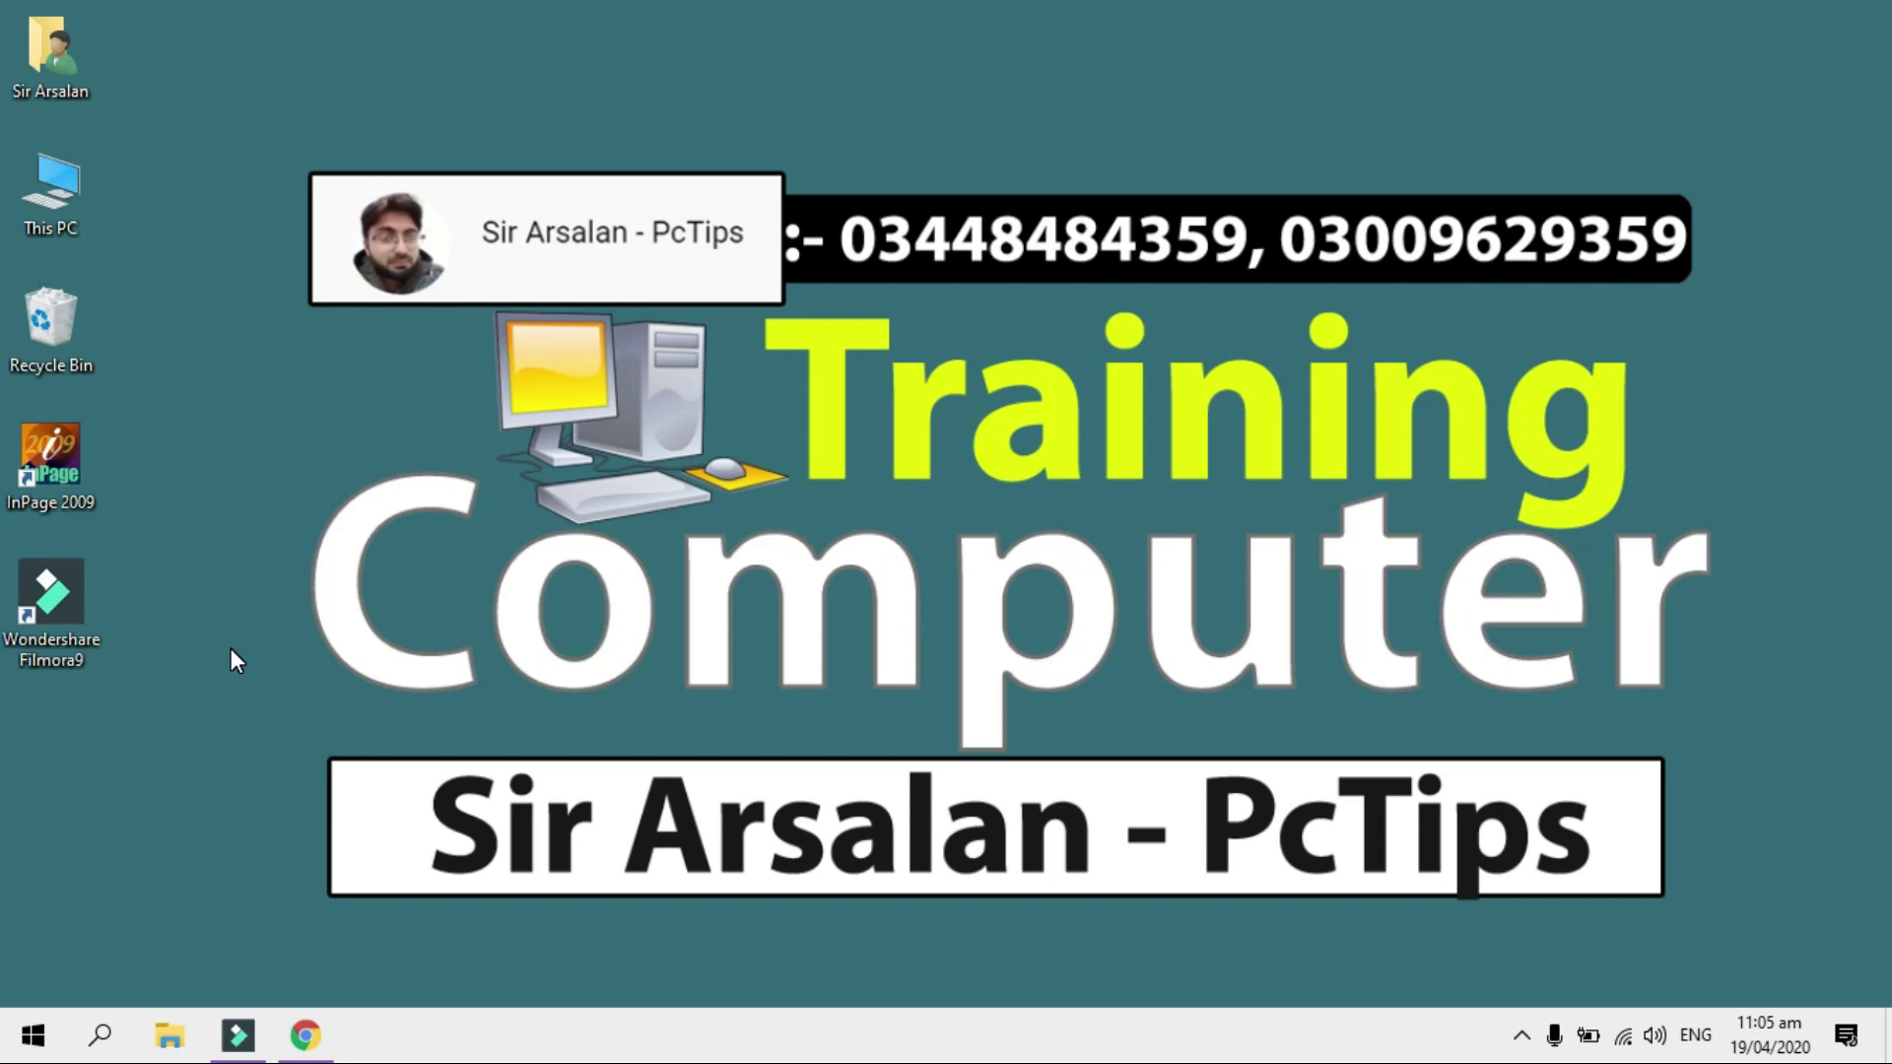
Find File Explorer Options by searching Windows for "folder" and enable "Show hidden files, folders and drives"
left_click(98, 1044)
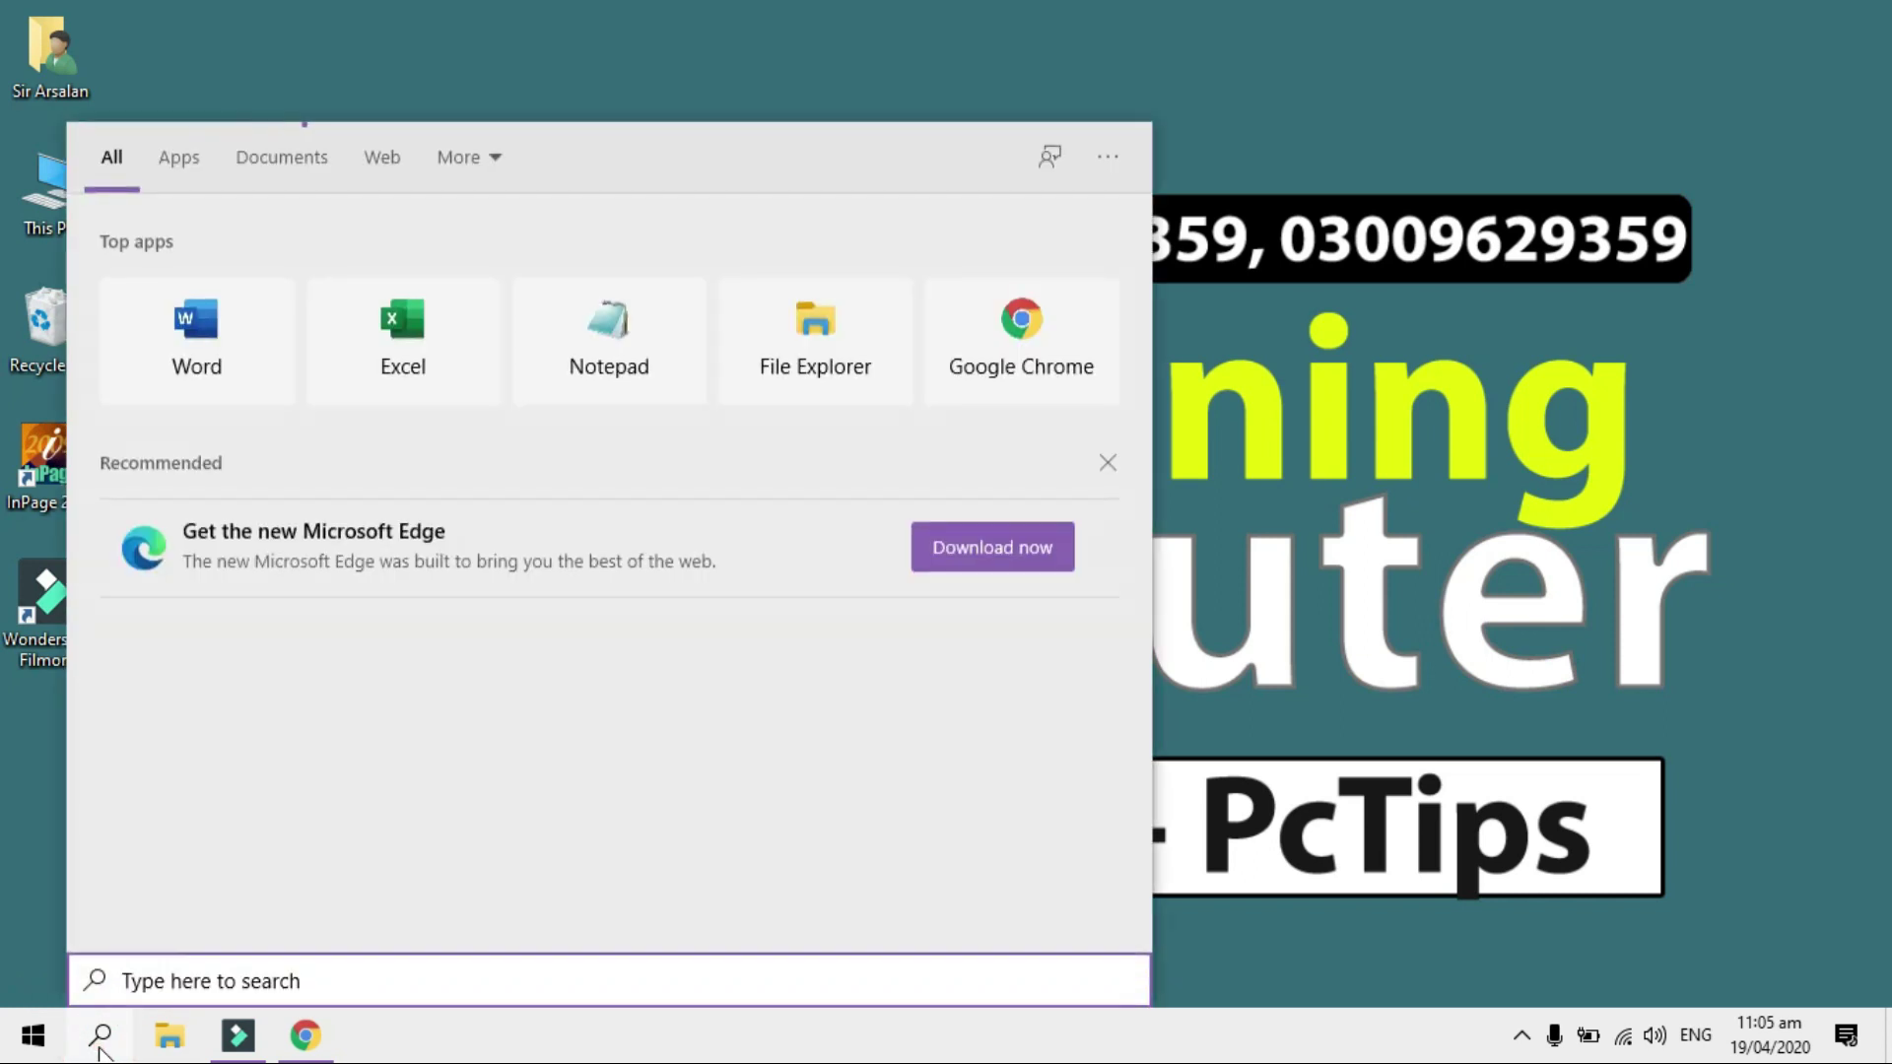
type("folder")
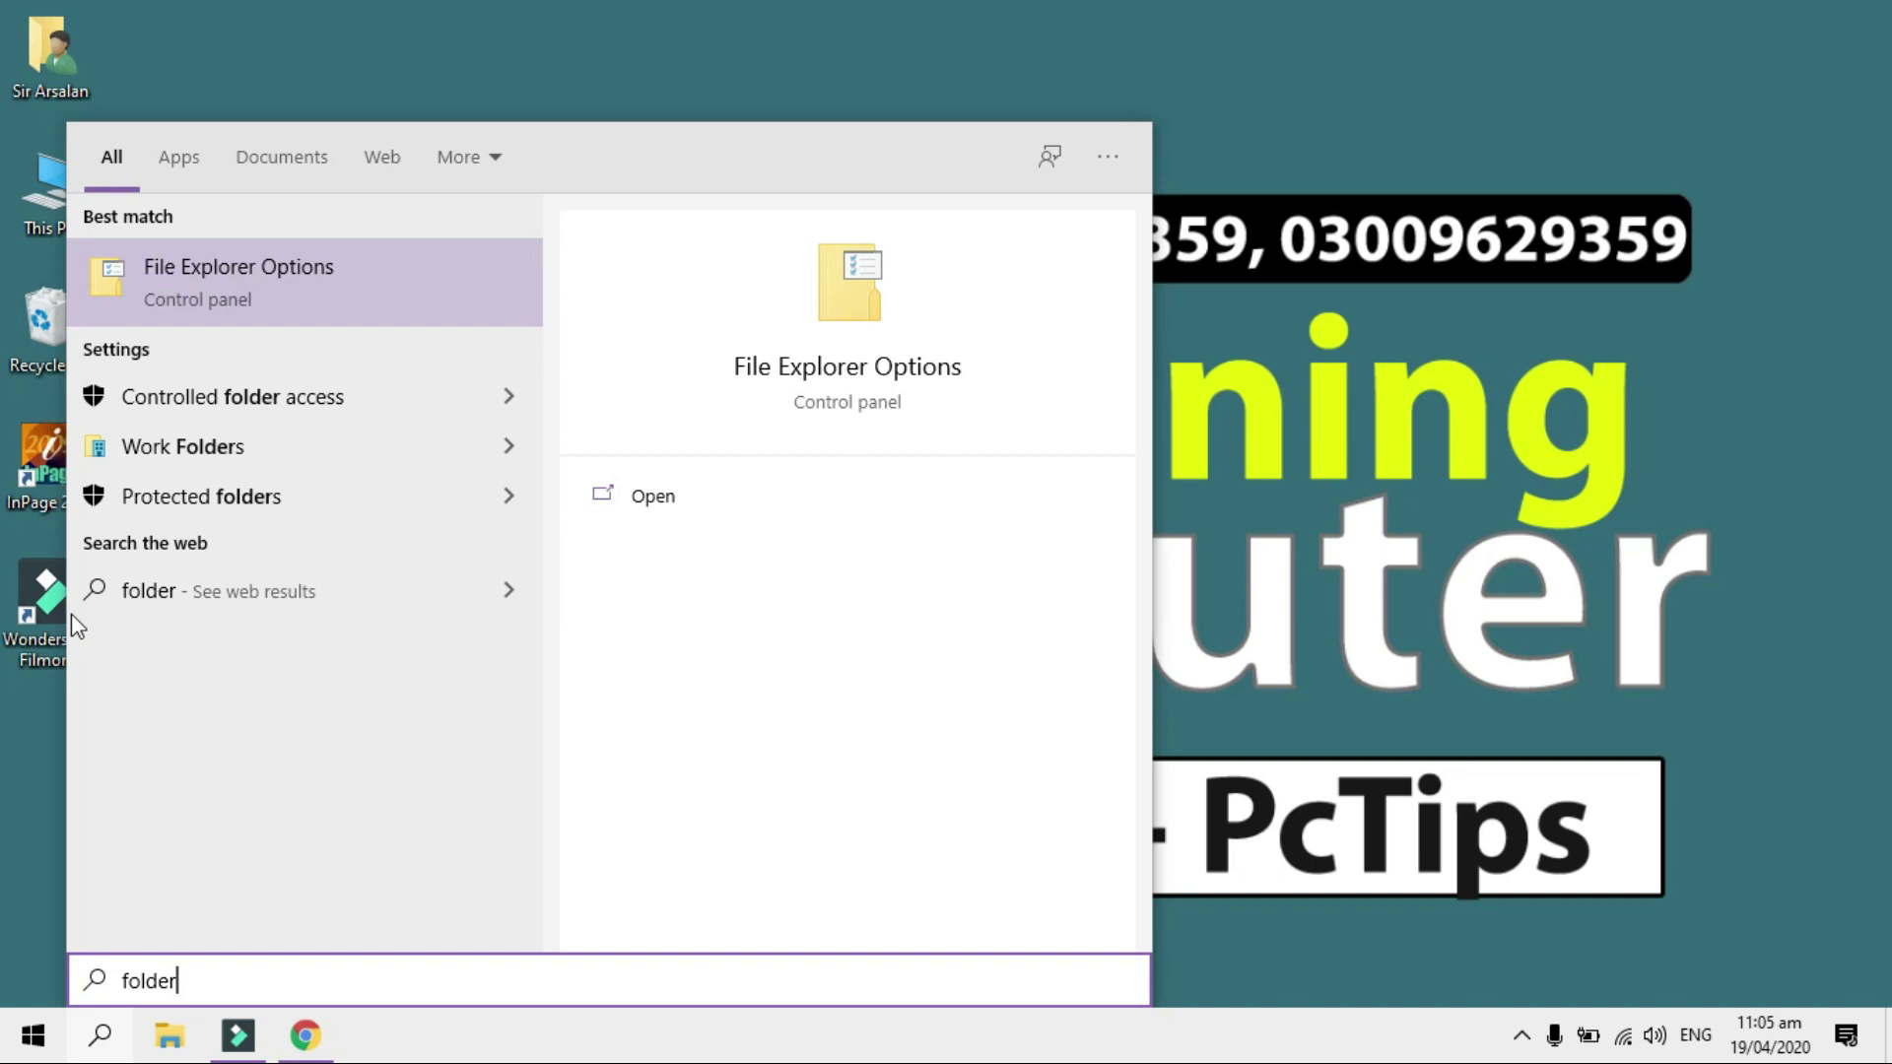
left_click(201, 302)
left_click_drag(458, 147, 766, 266)
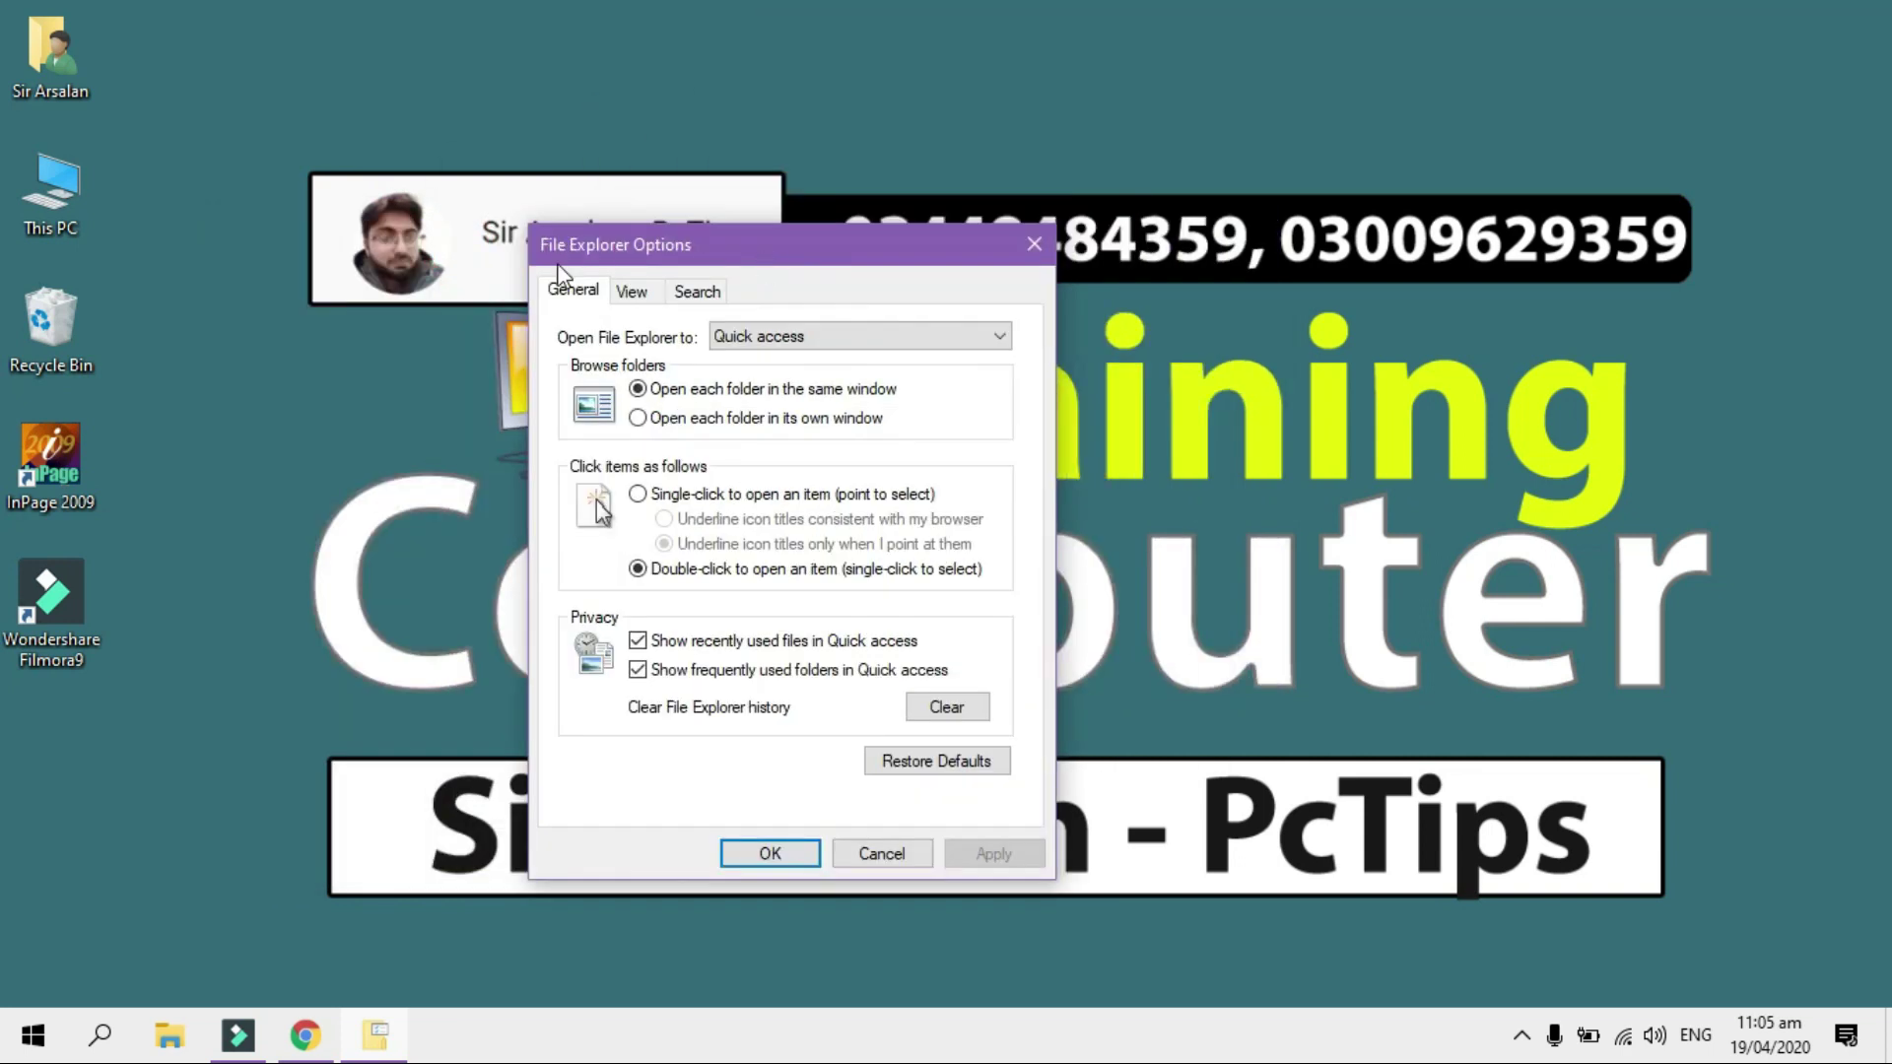
left_click(631, 291)
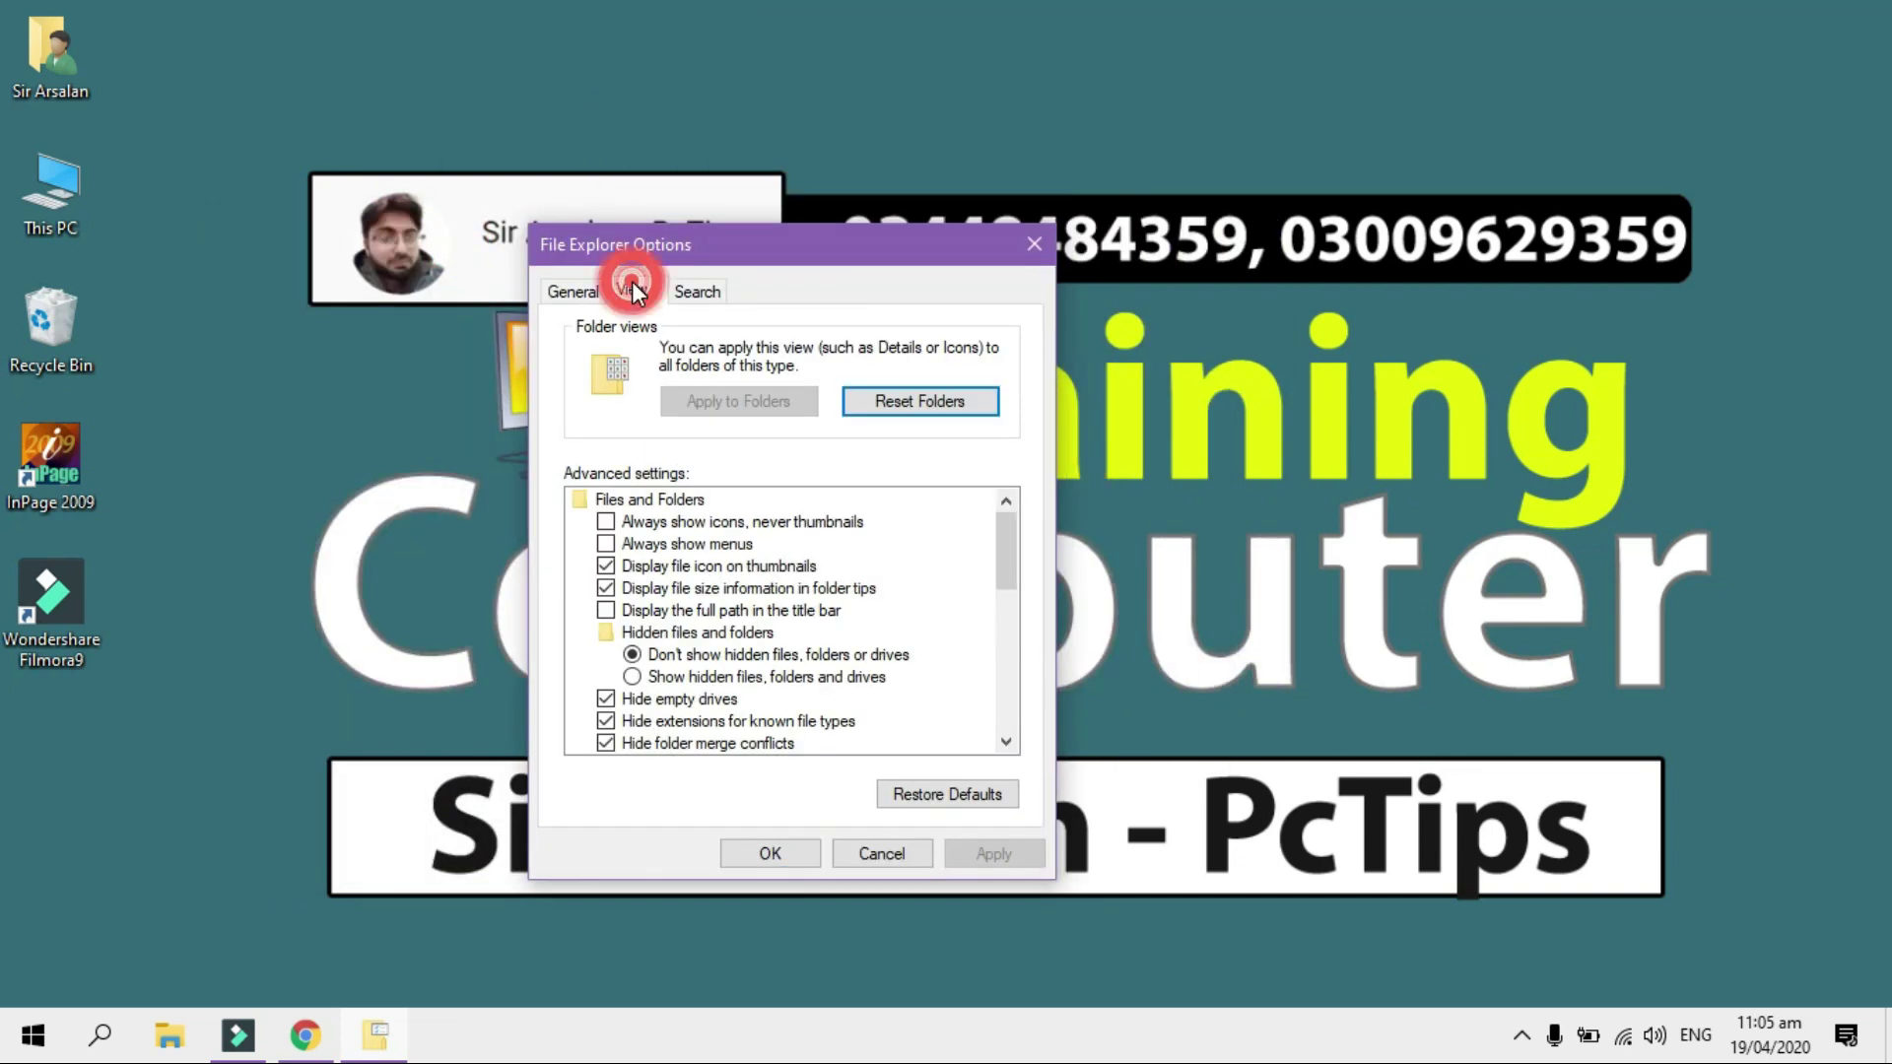
left_click(633, 677)
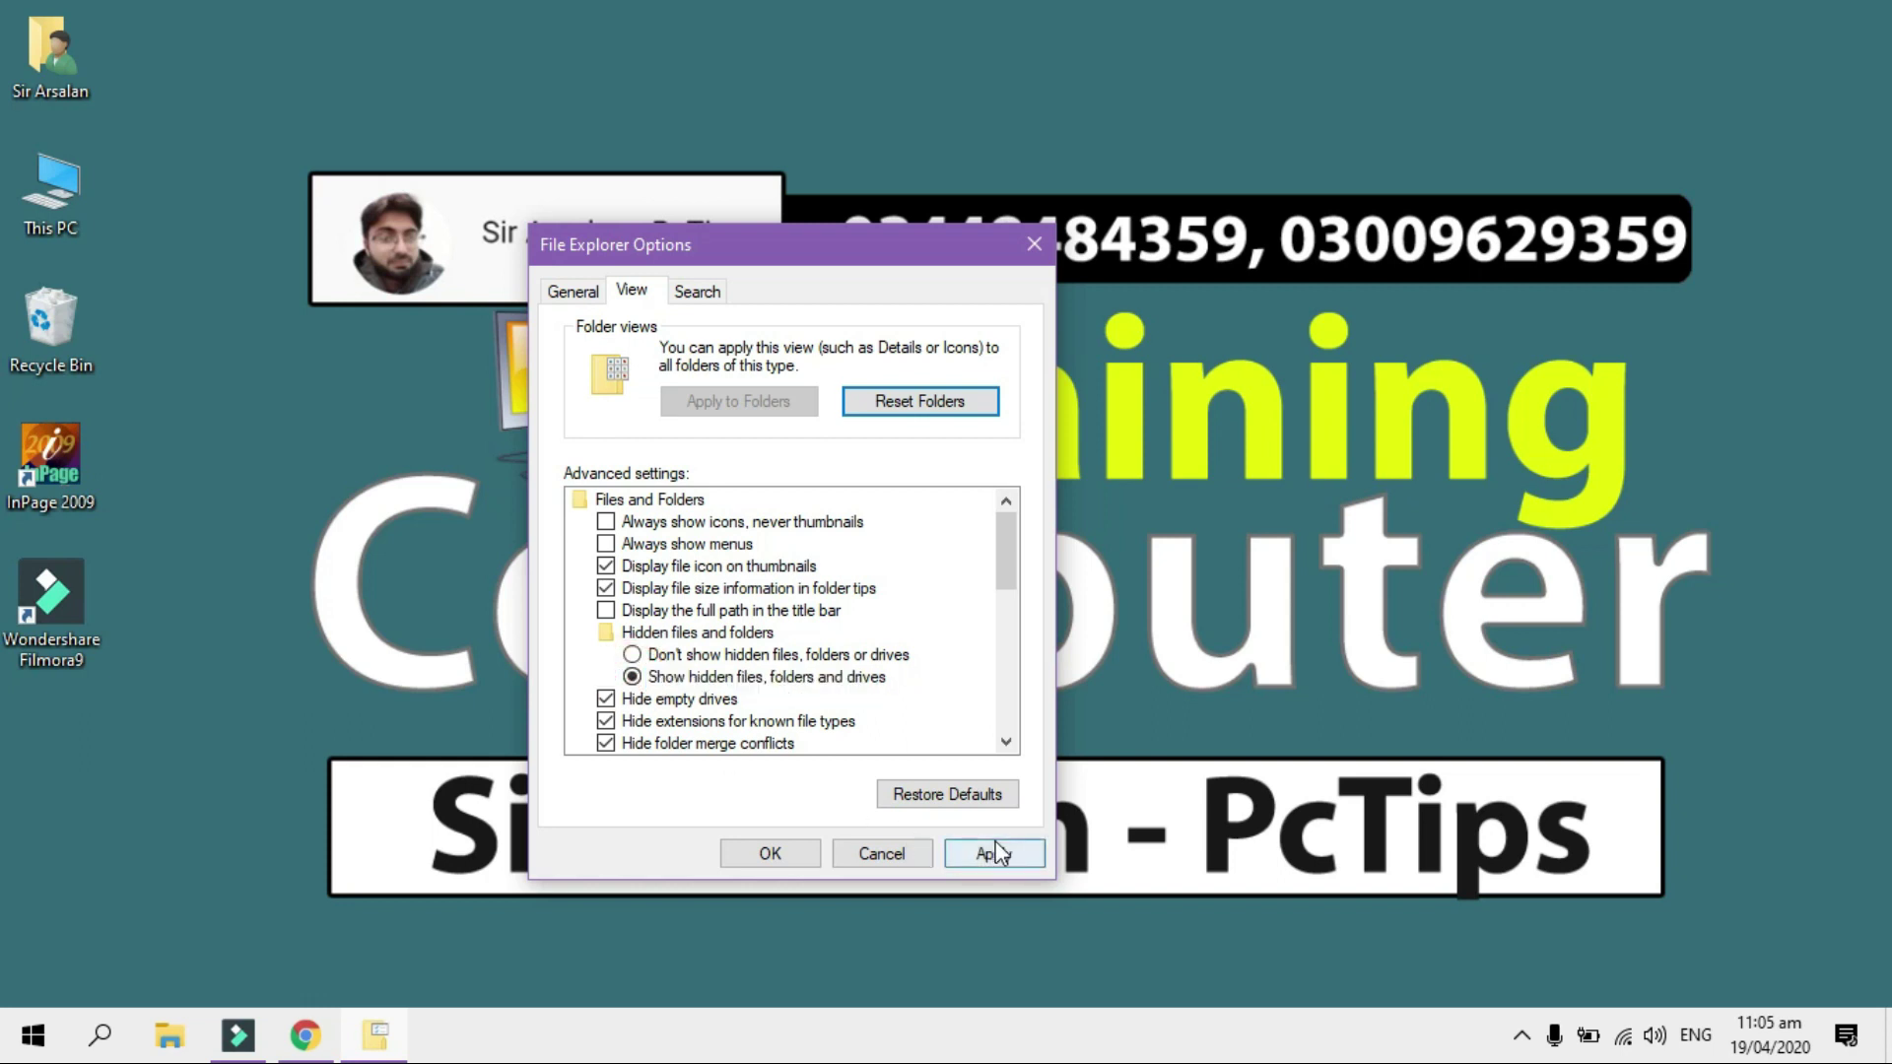
left_click(993, 854)
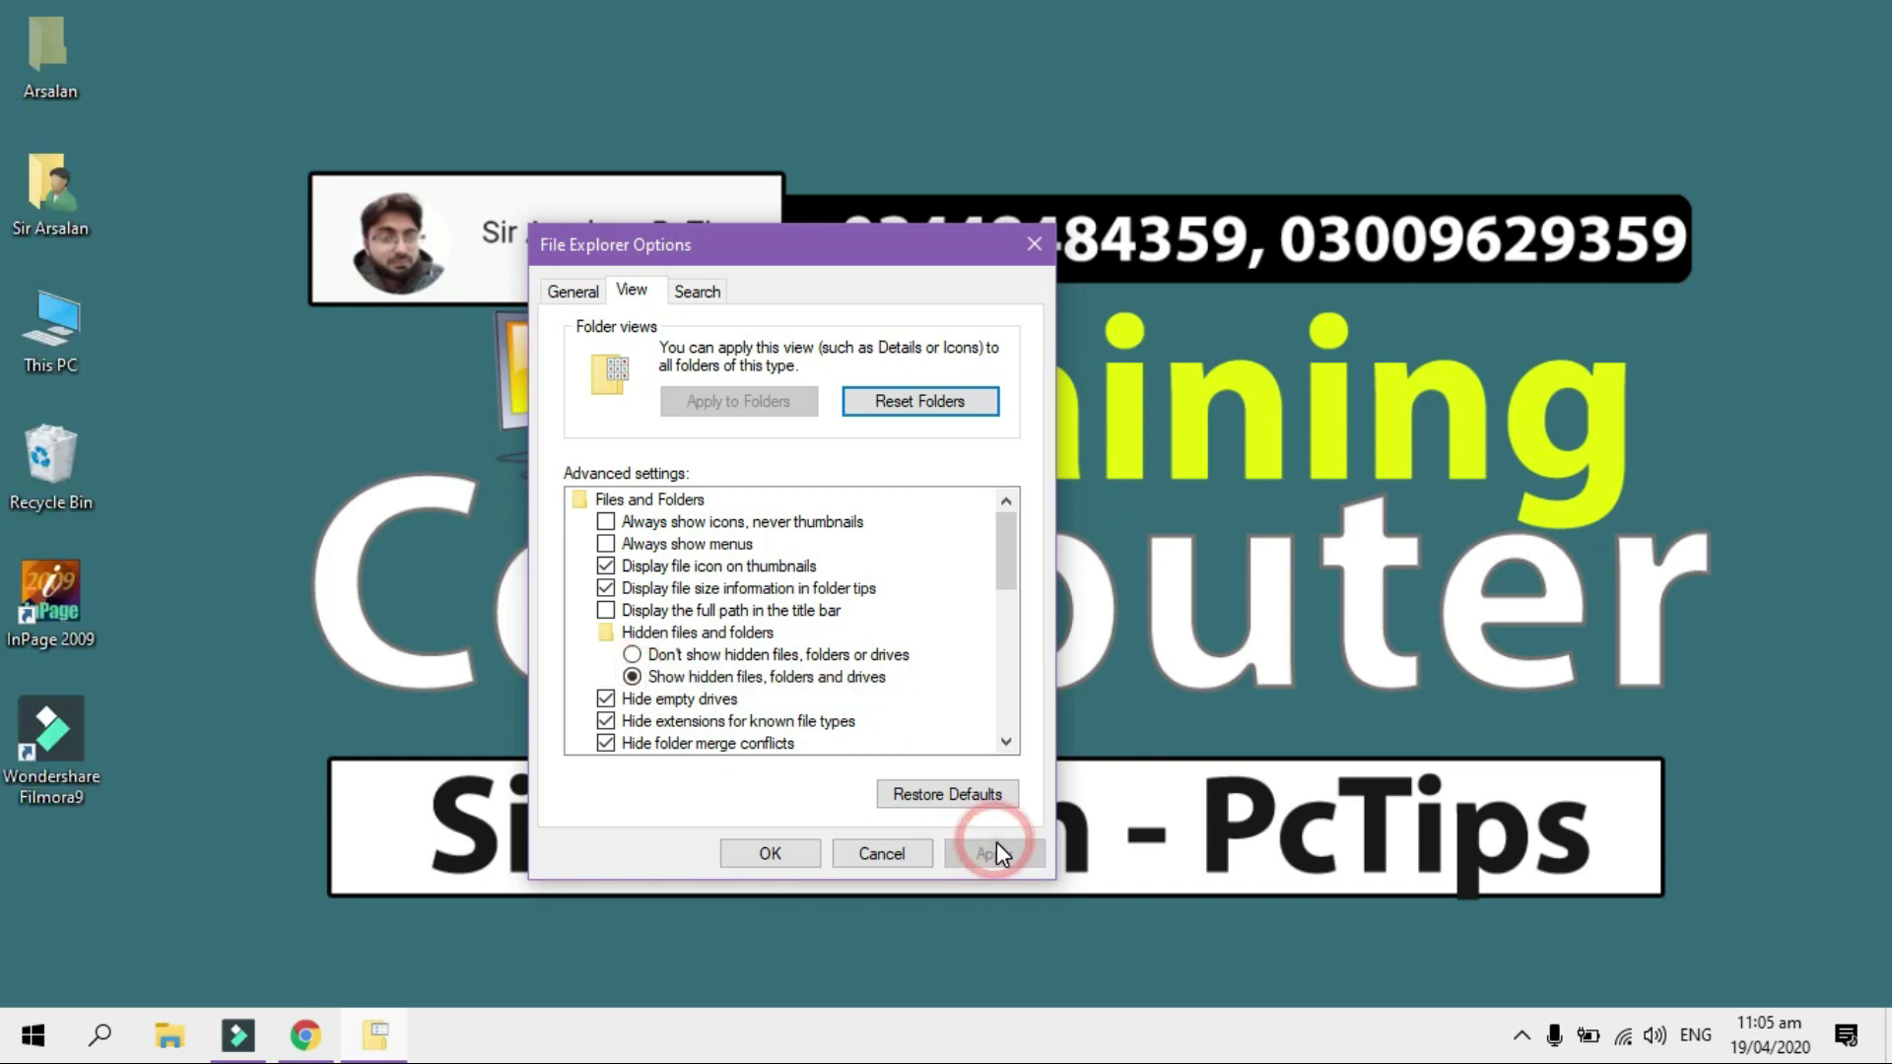
left_click(768, 854)
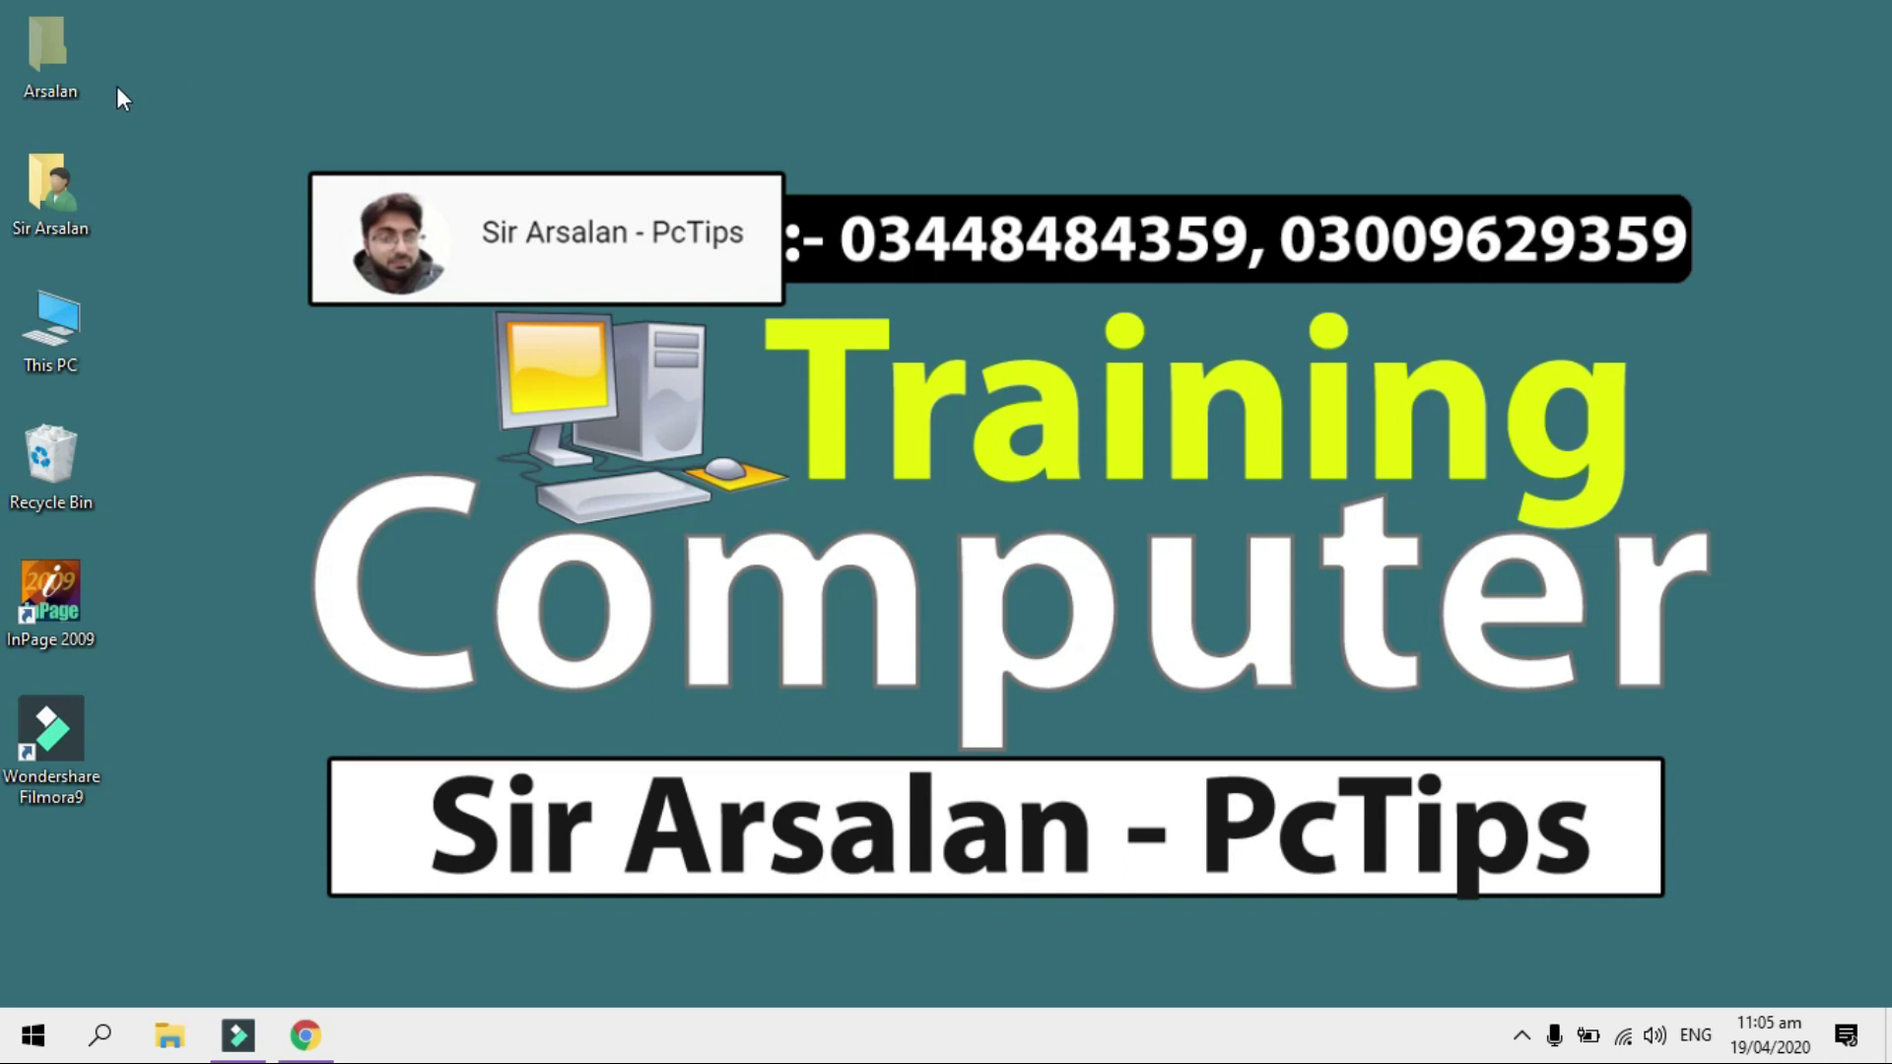
Remove the Hidden attribute from the dimmed folder on the desktop through its properties
right_click(67, 75)
left_click(286, 661)
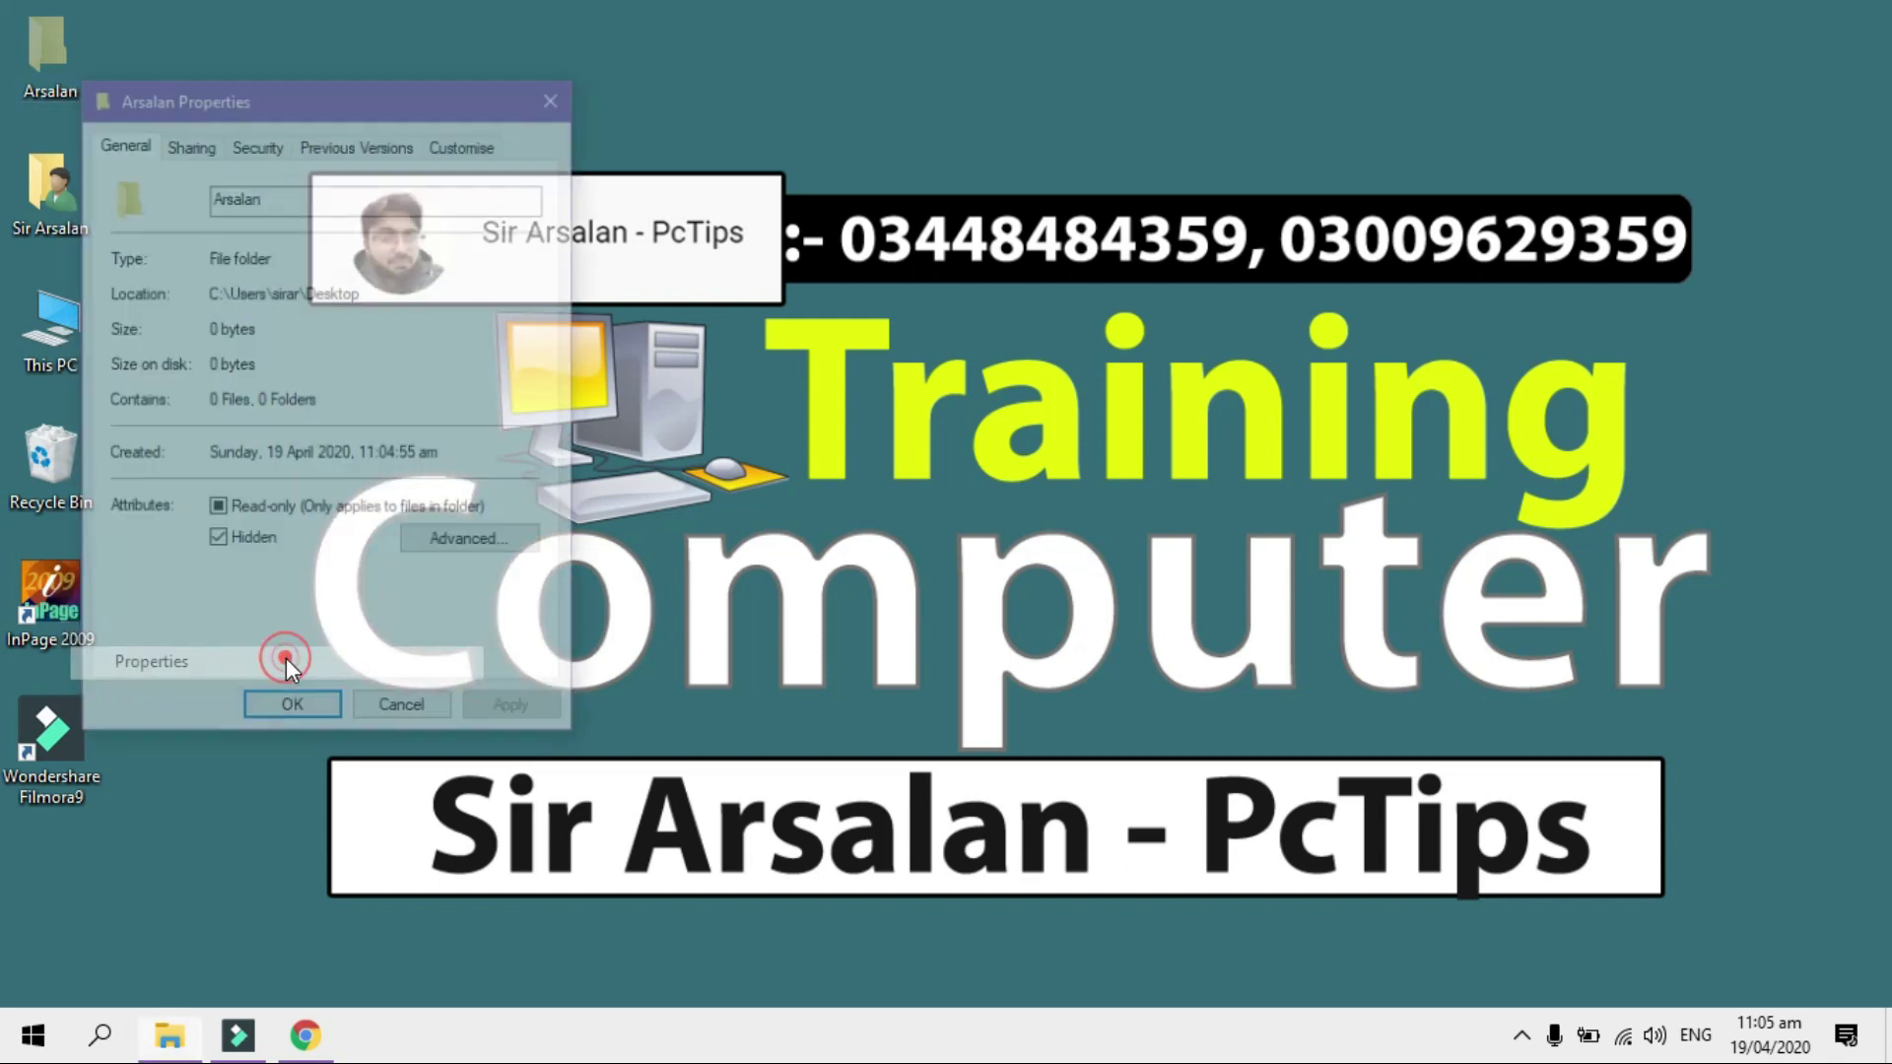
left_click_drag(317, 83, 796, 89)
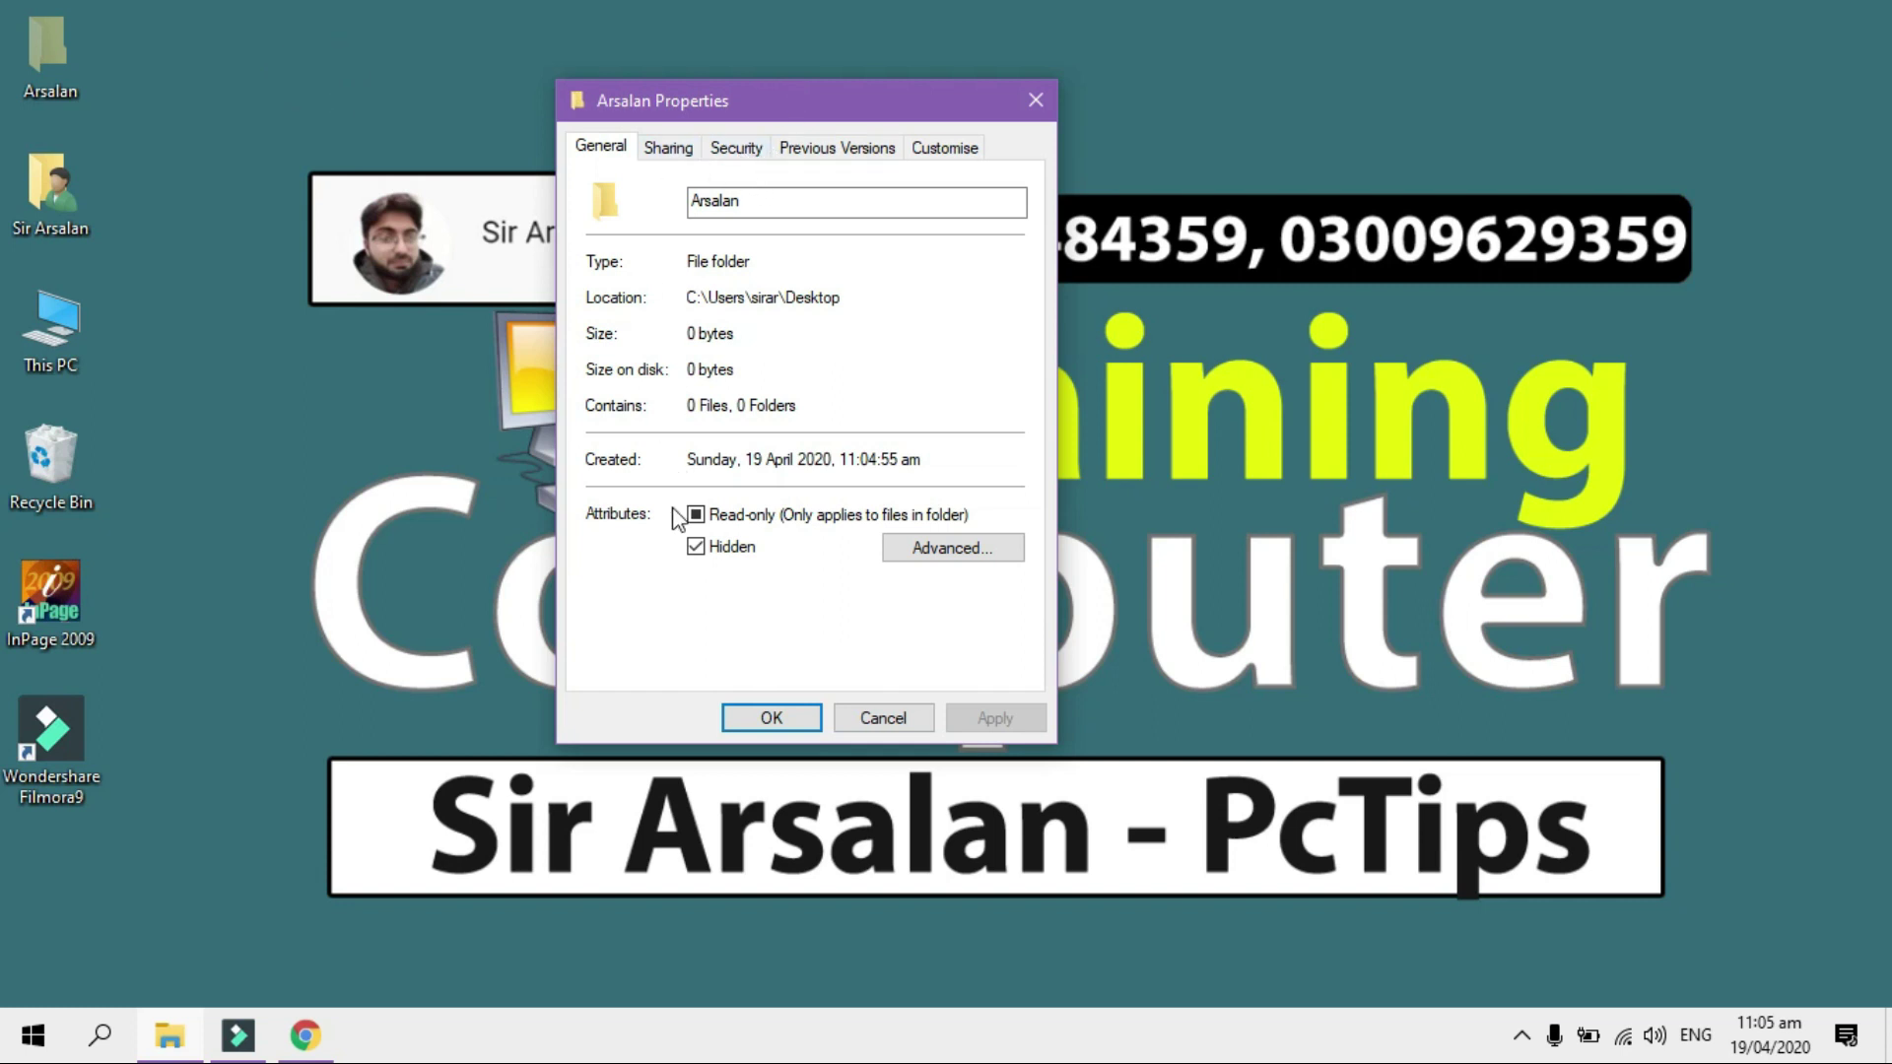
left_click(695, 548)
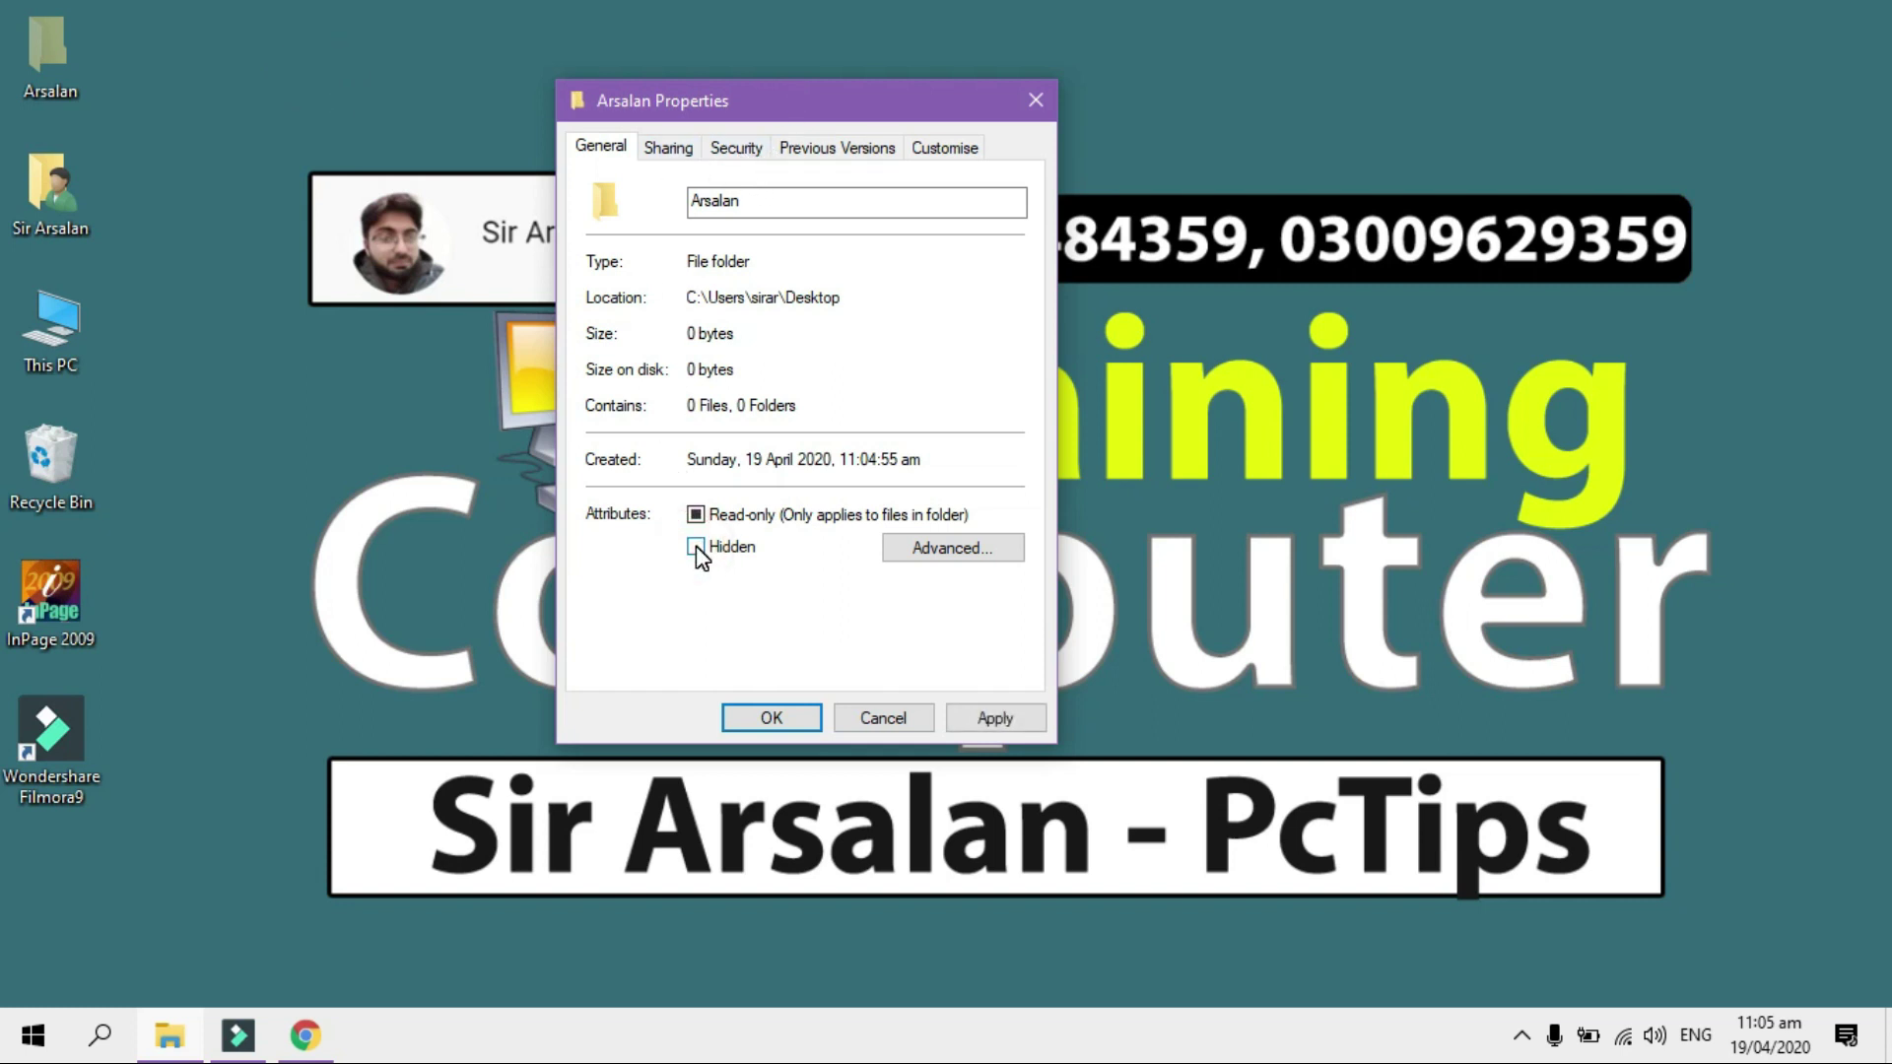
left_click(1022, 709)
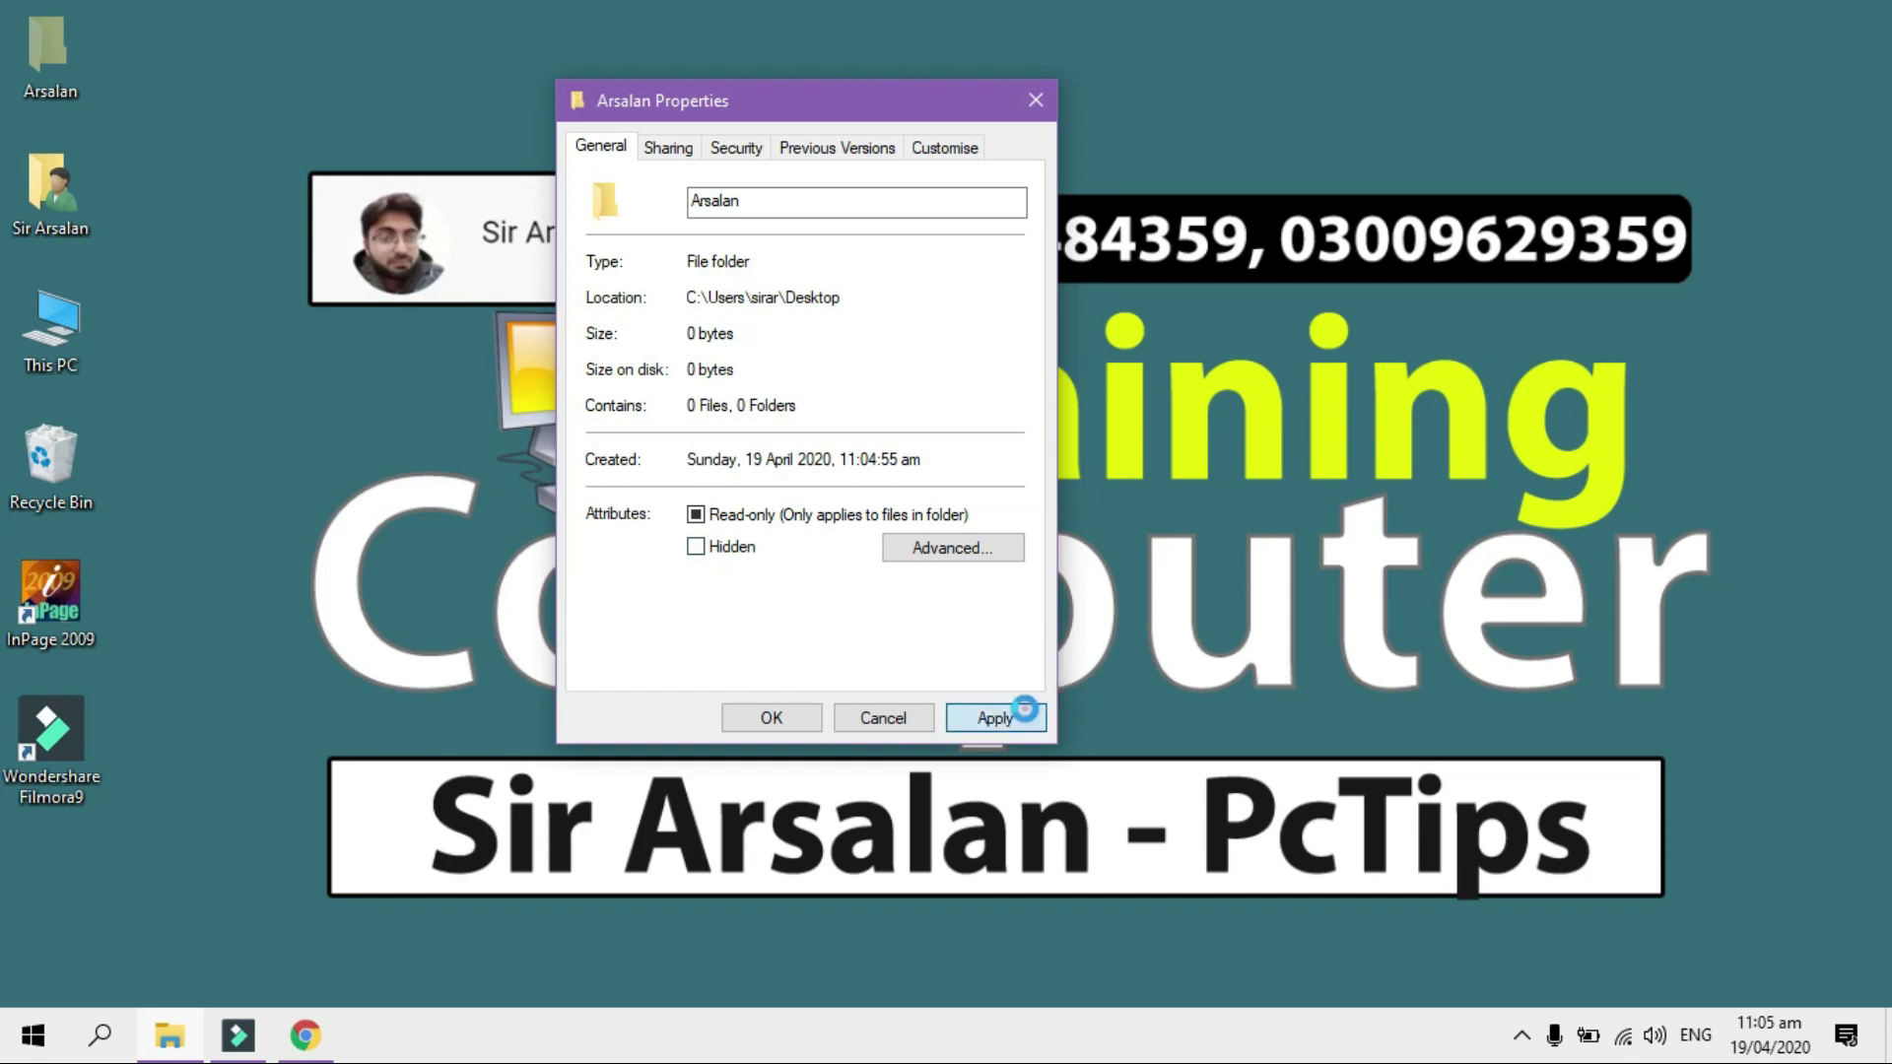
left_click(772, 717)
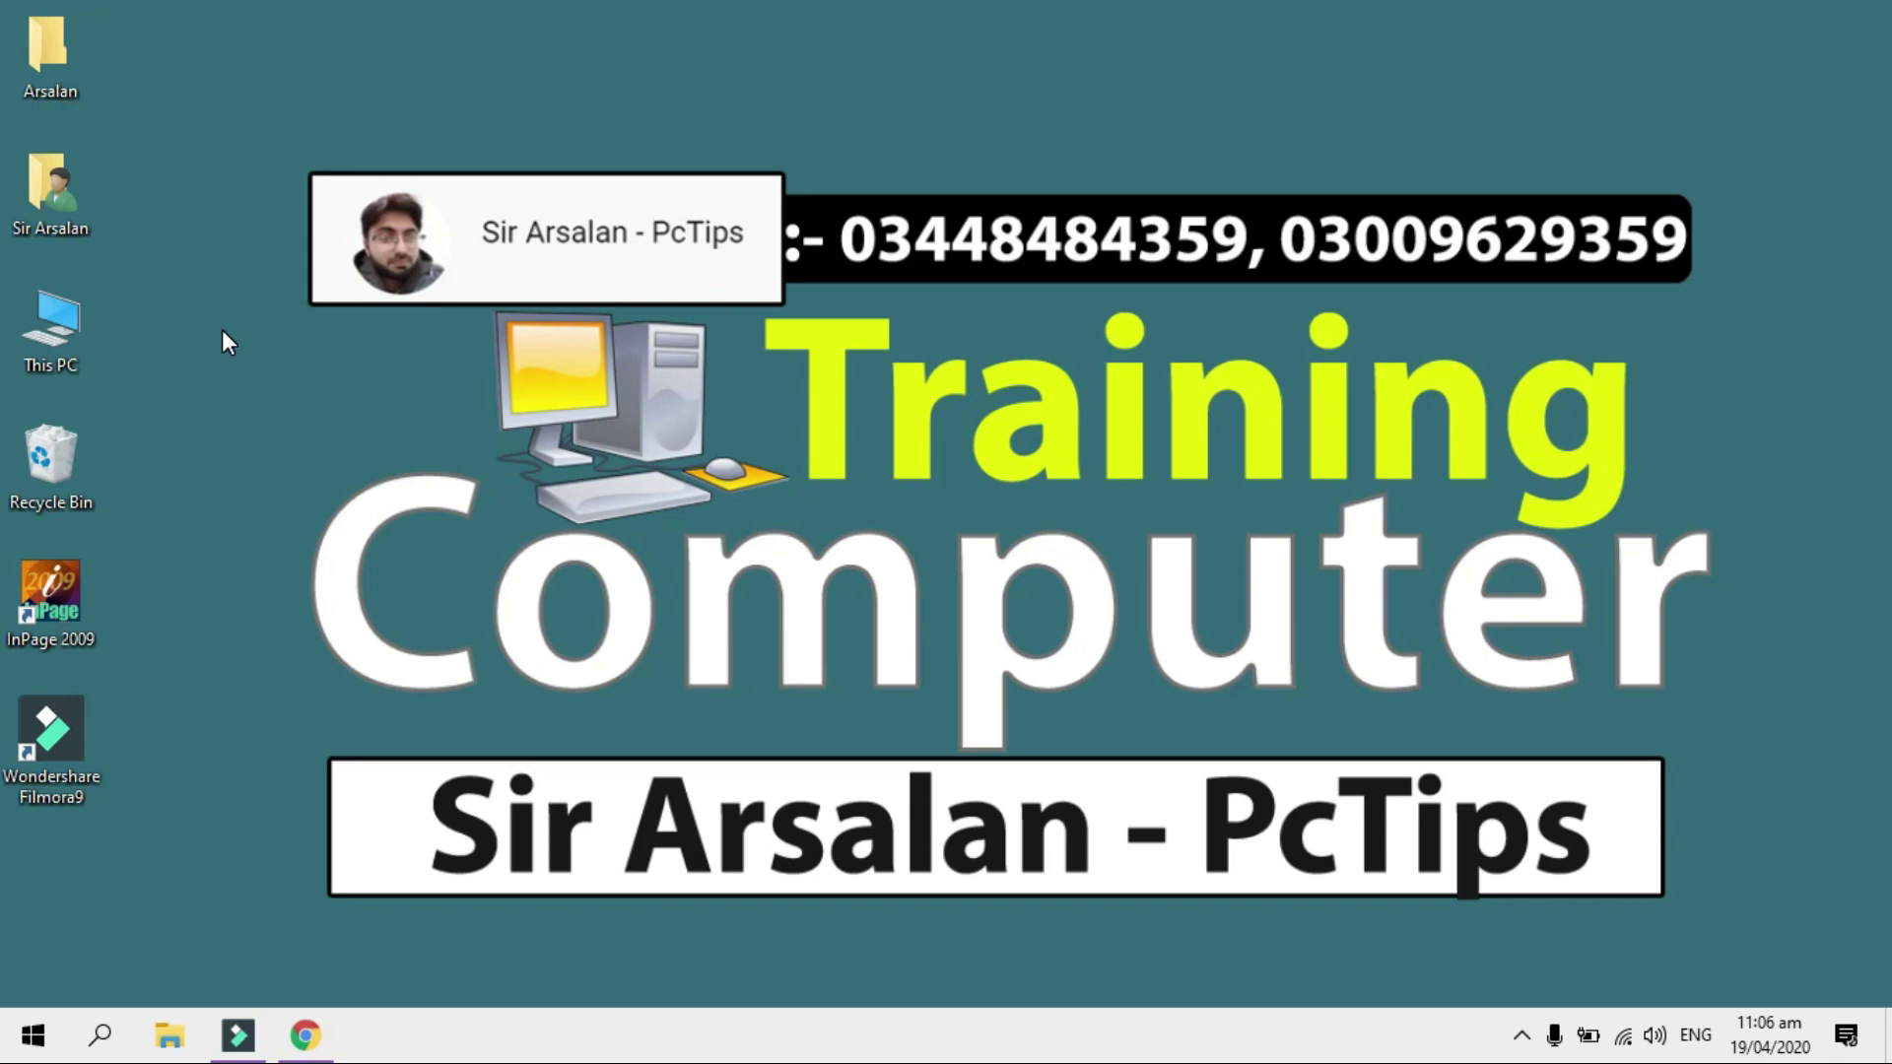
Find File Explorer Options by searching Windows for "folder" and apply "Don't show hidden files, folders or drives"
left_click(100, 1034)
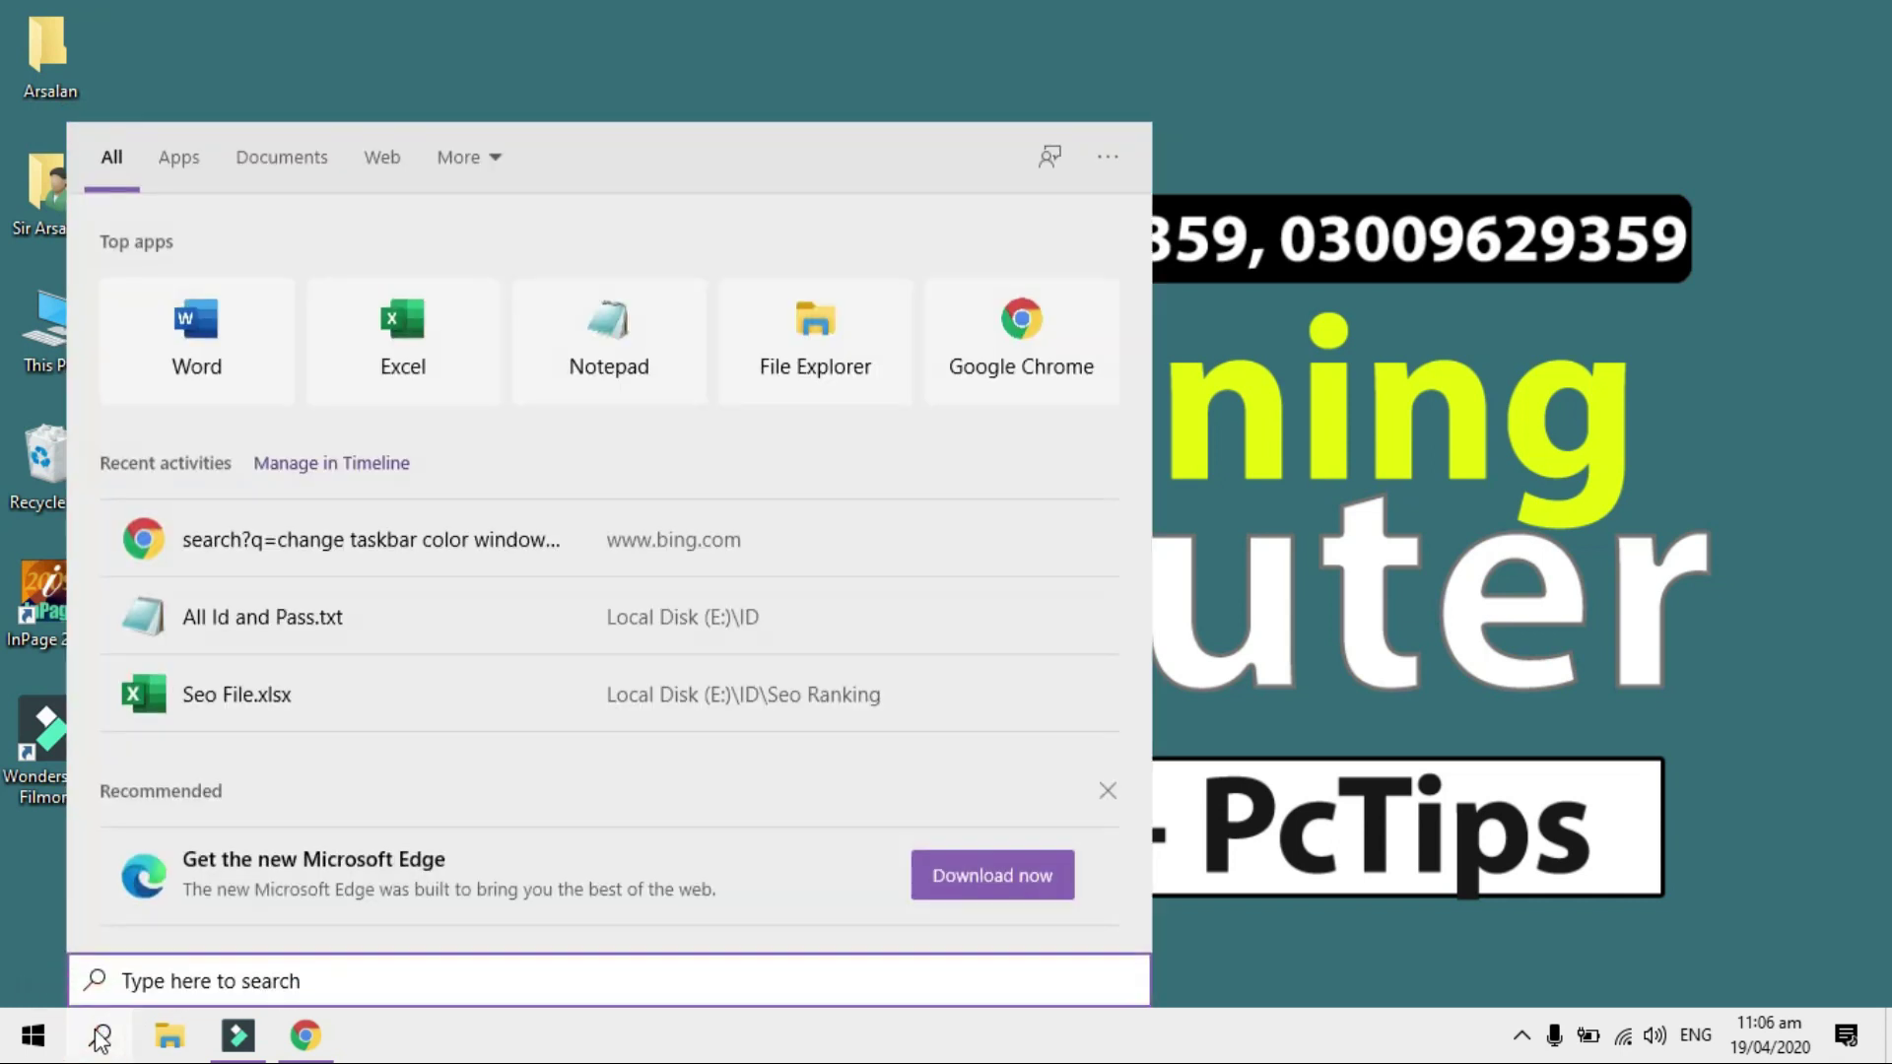
type("folder")
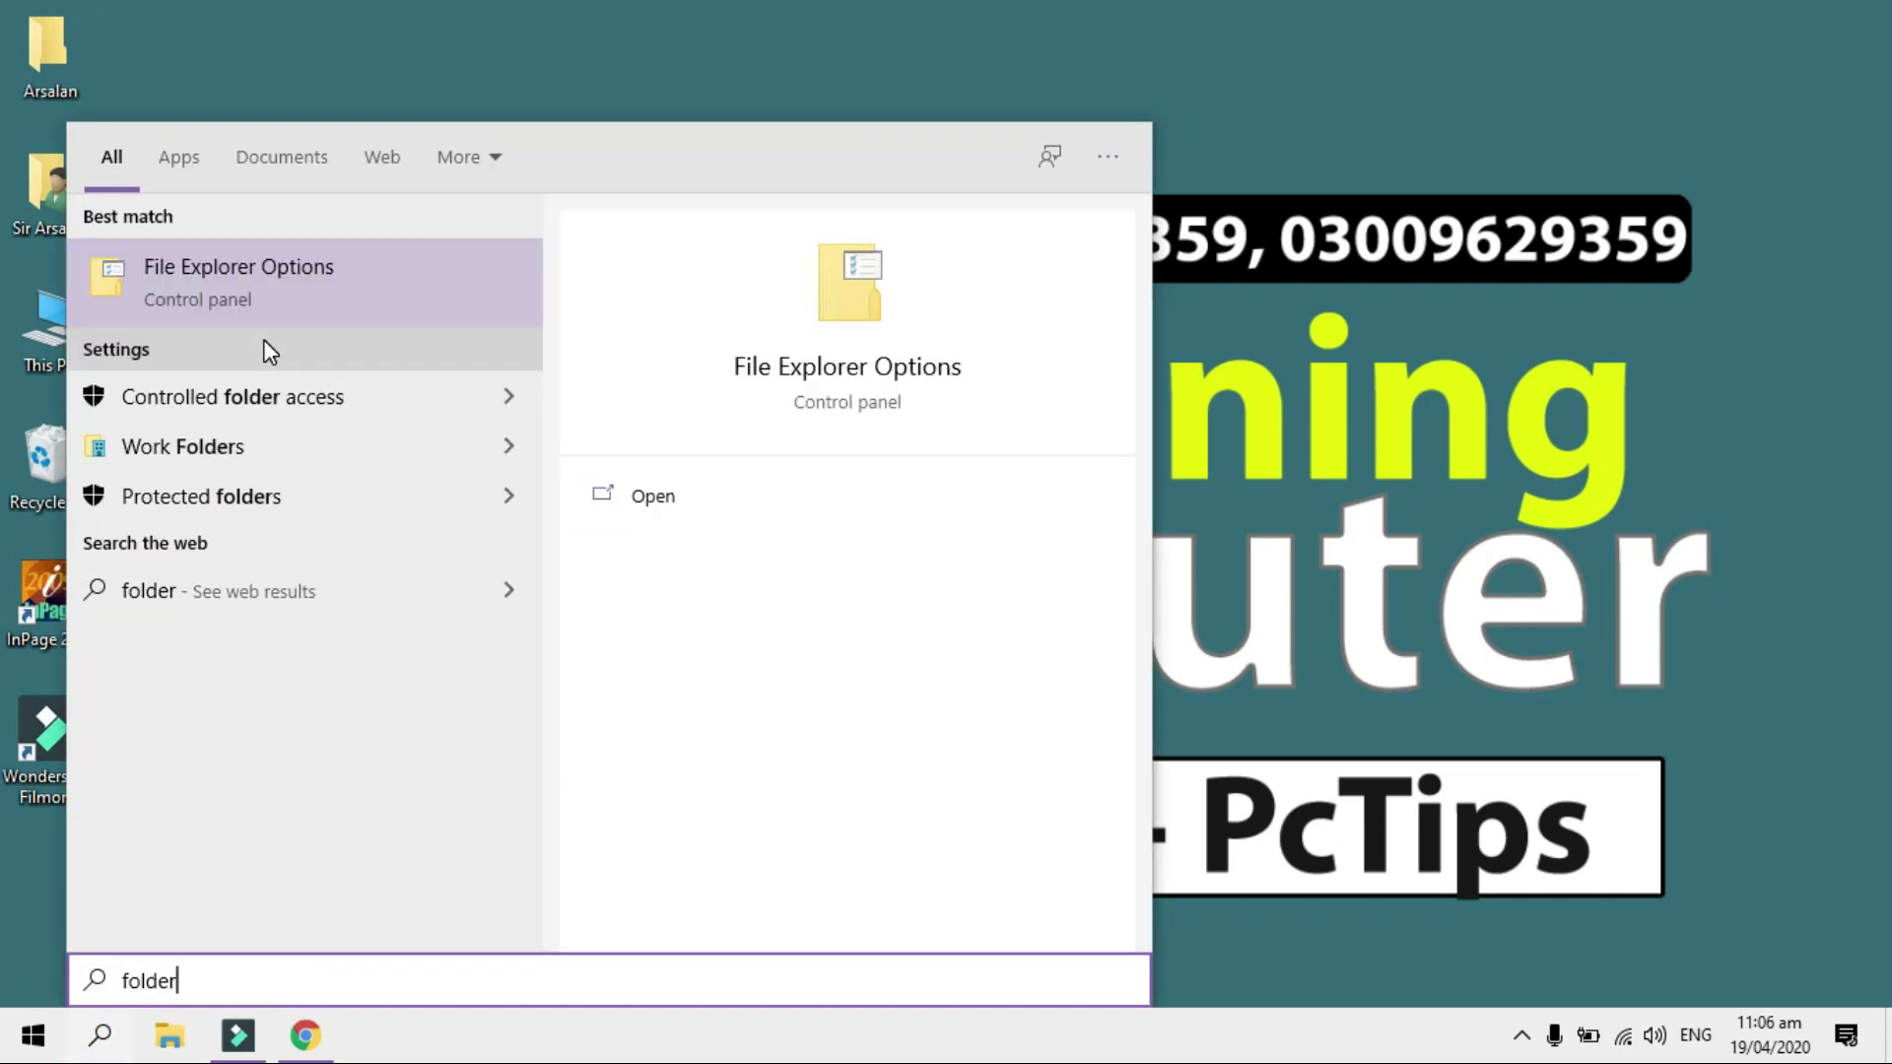
left_click(361, 283)
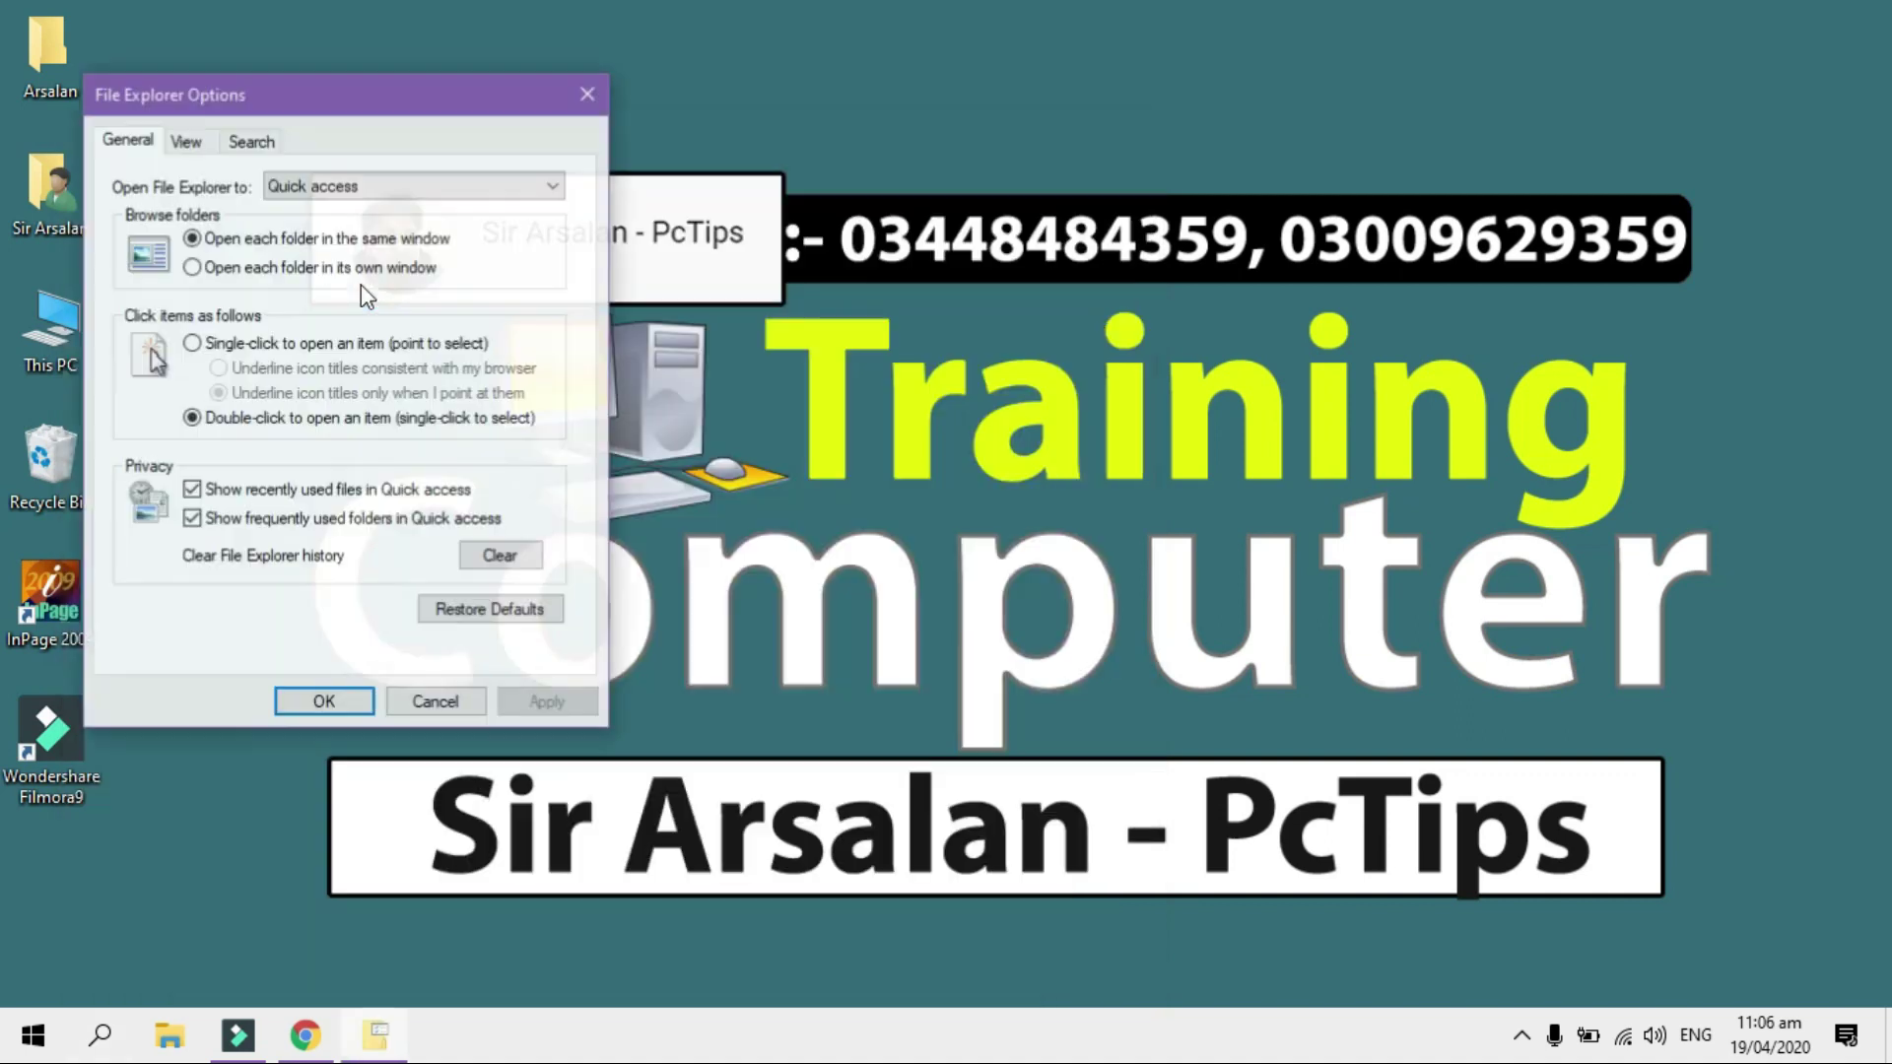
left_click_drag(350, 80, 920, 139)
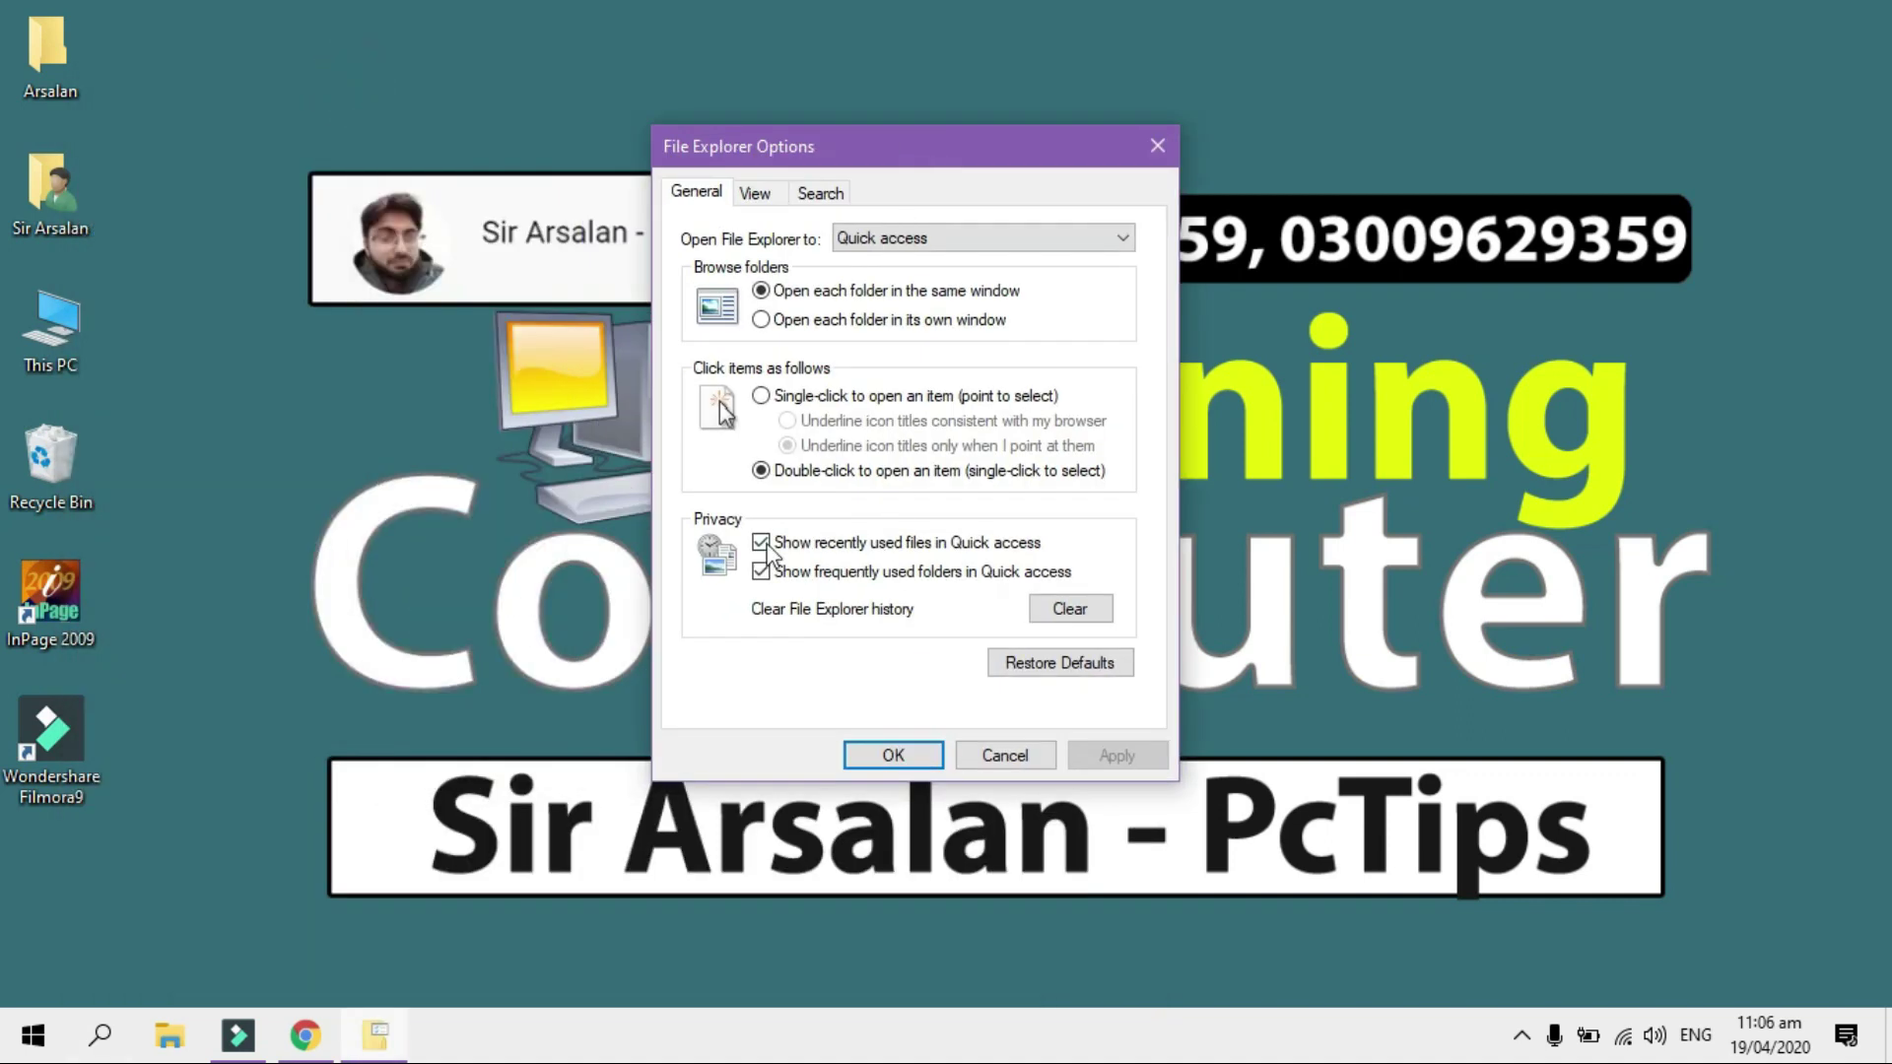
left_click(758, 195)
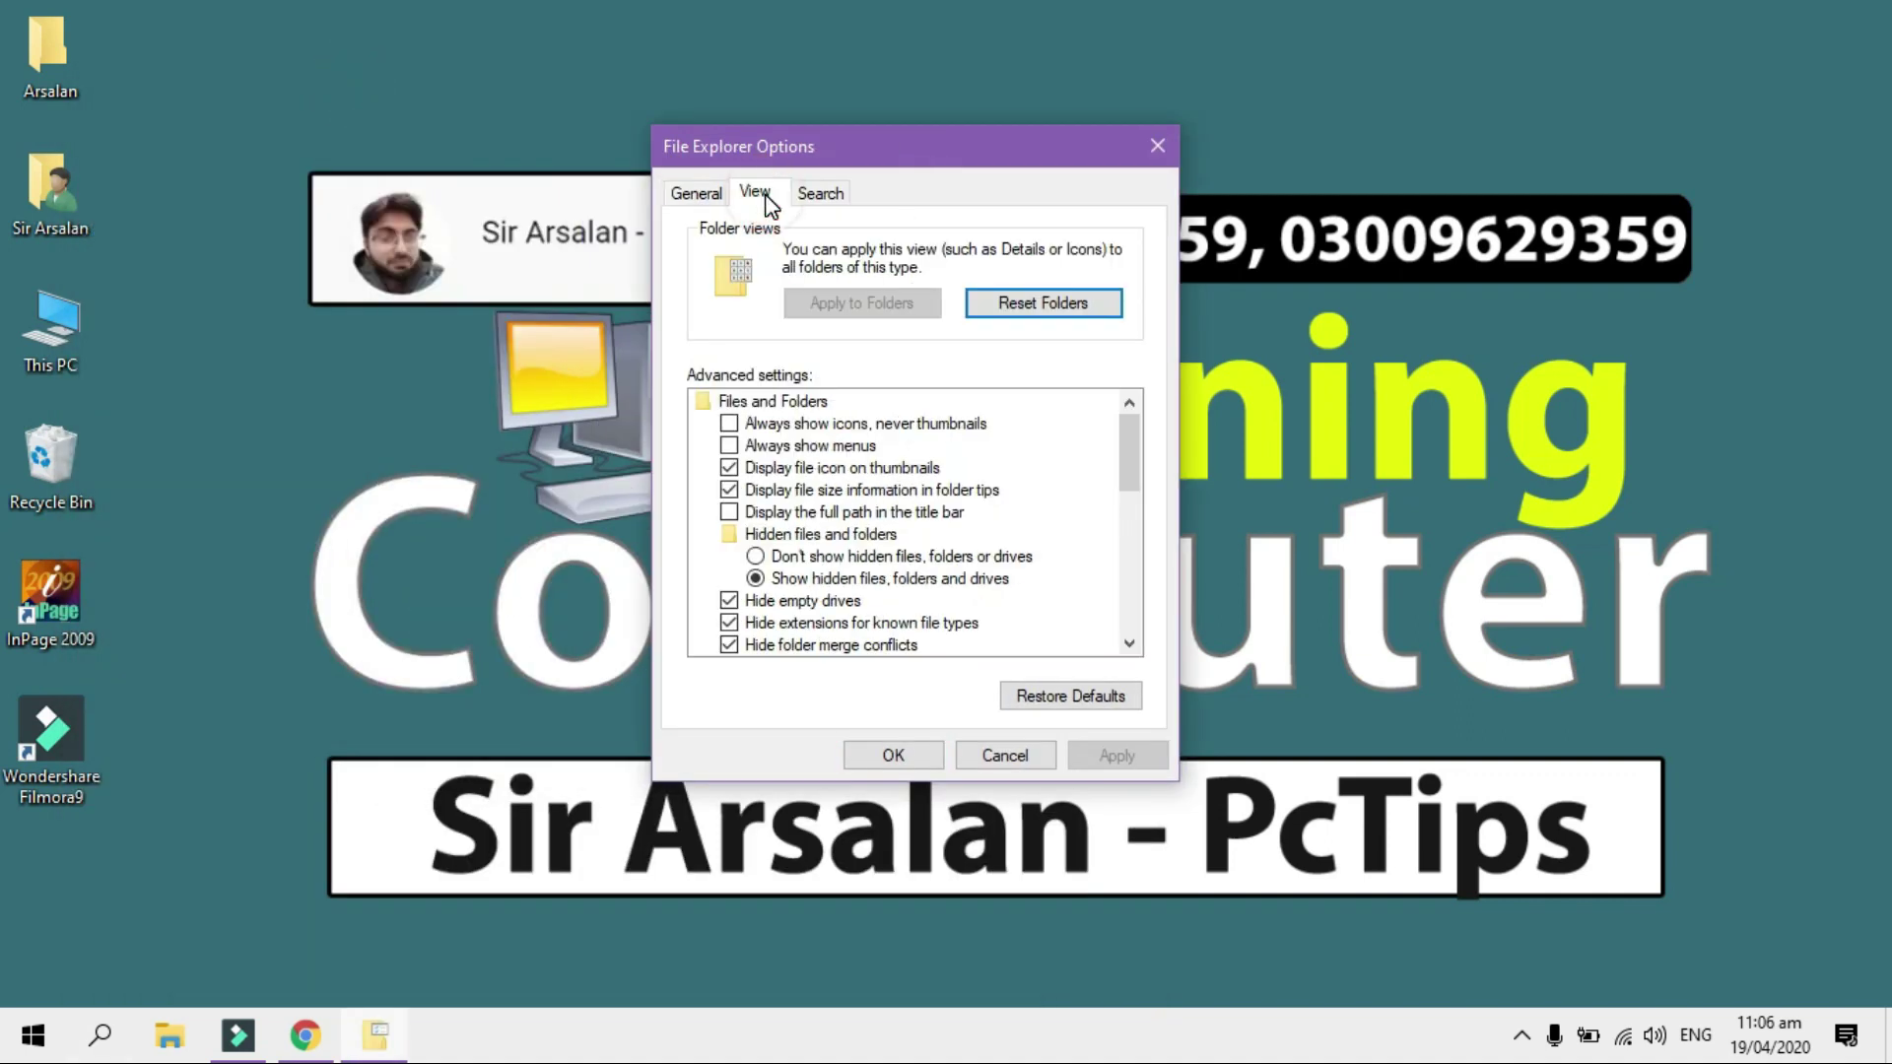
left_click(765, 556)
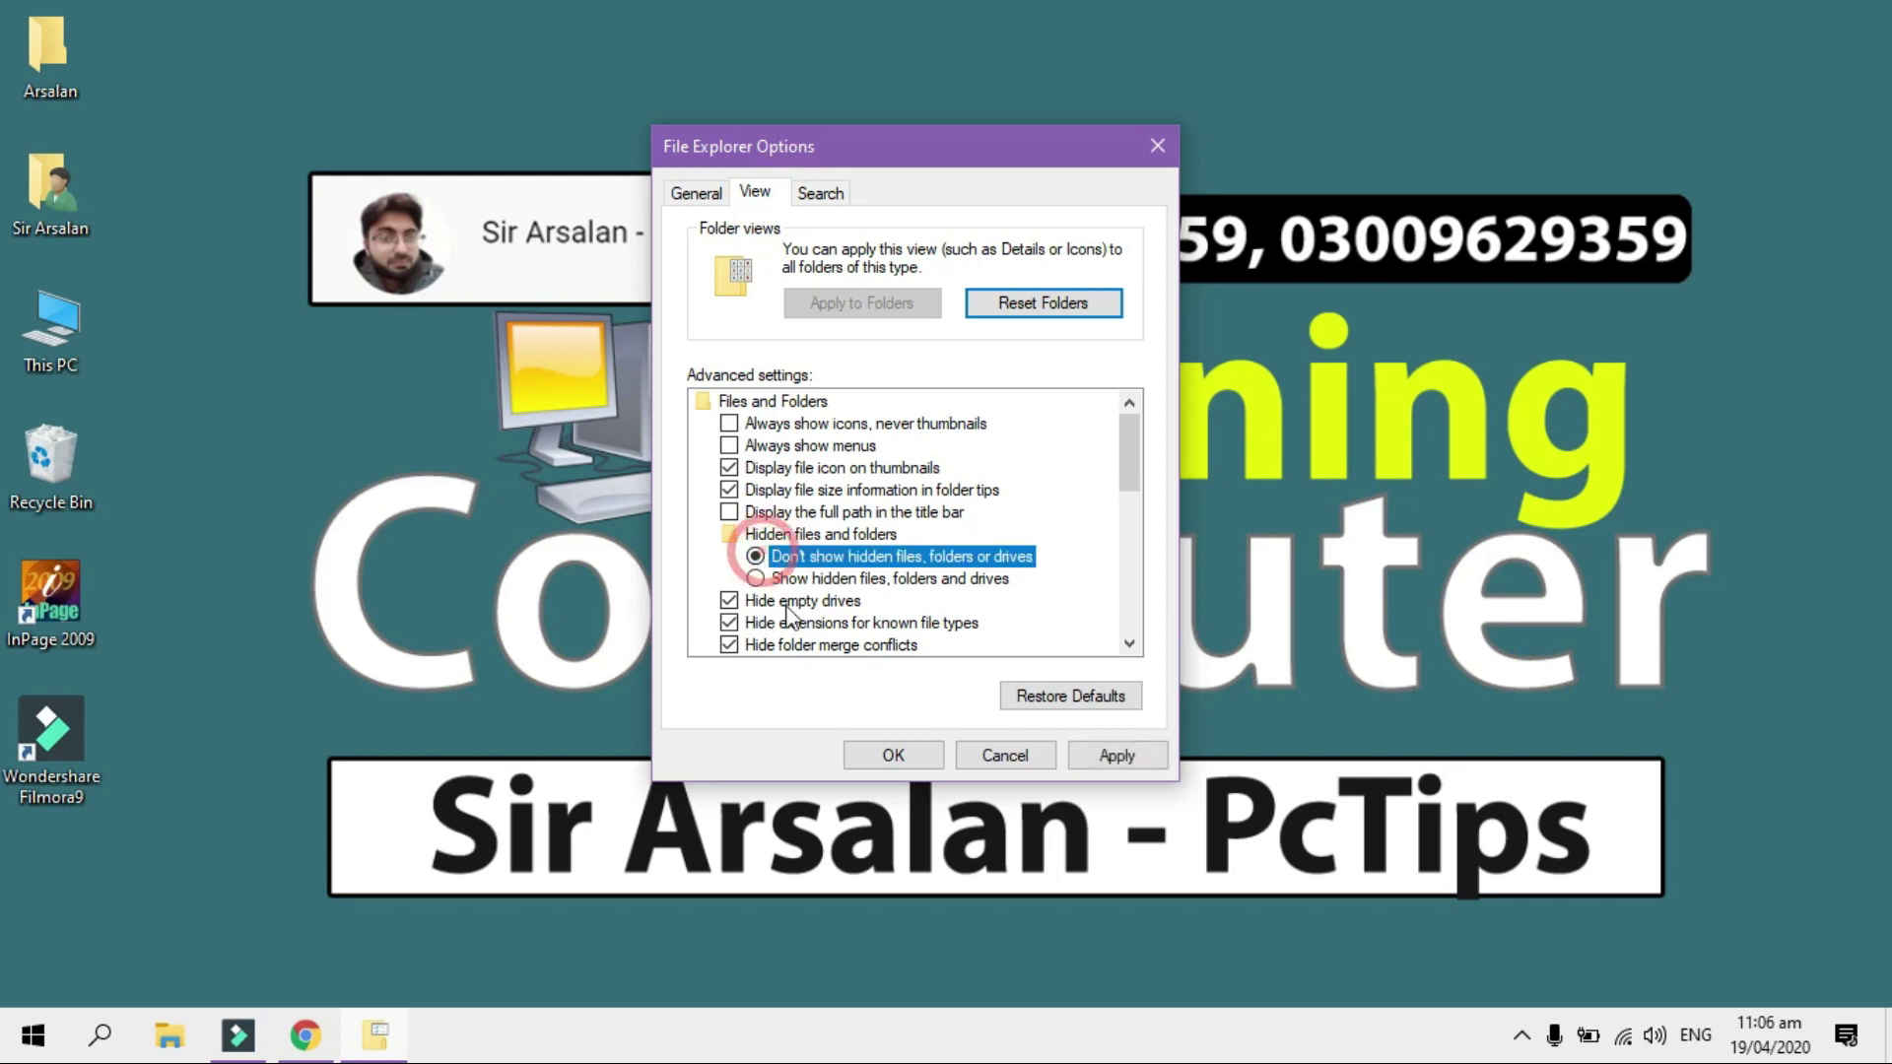
left_click(1105, 753)
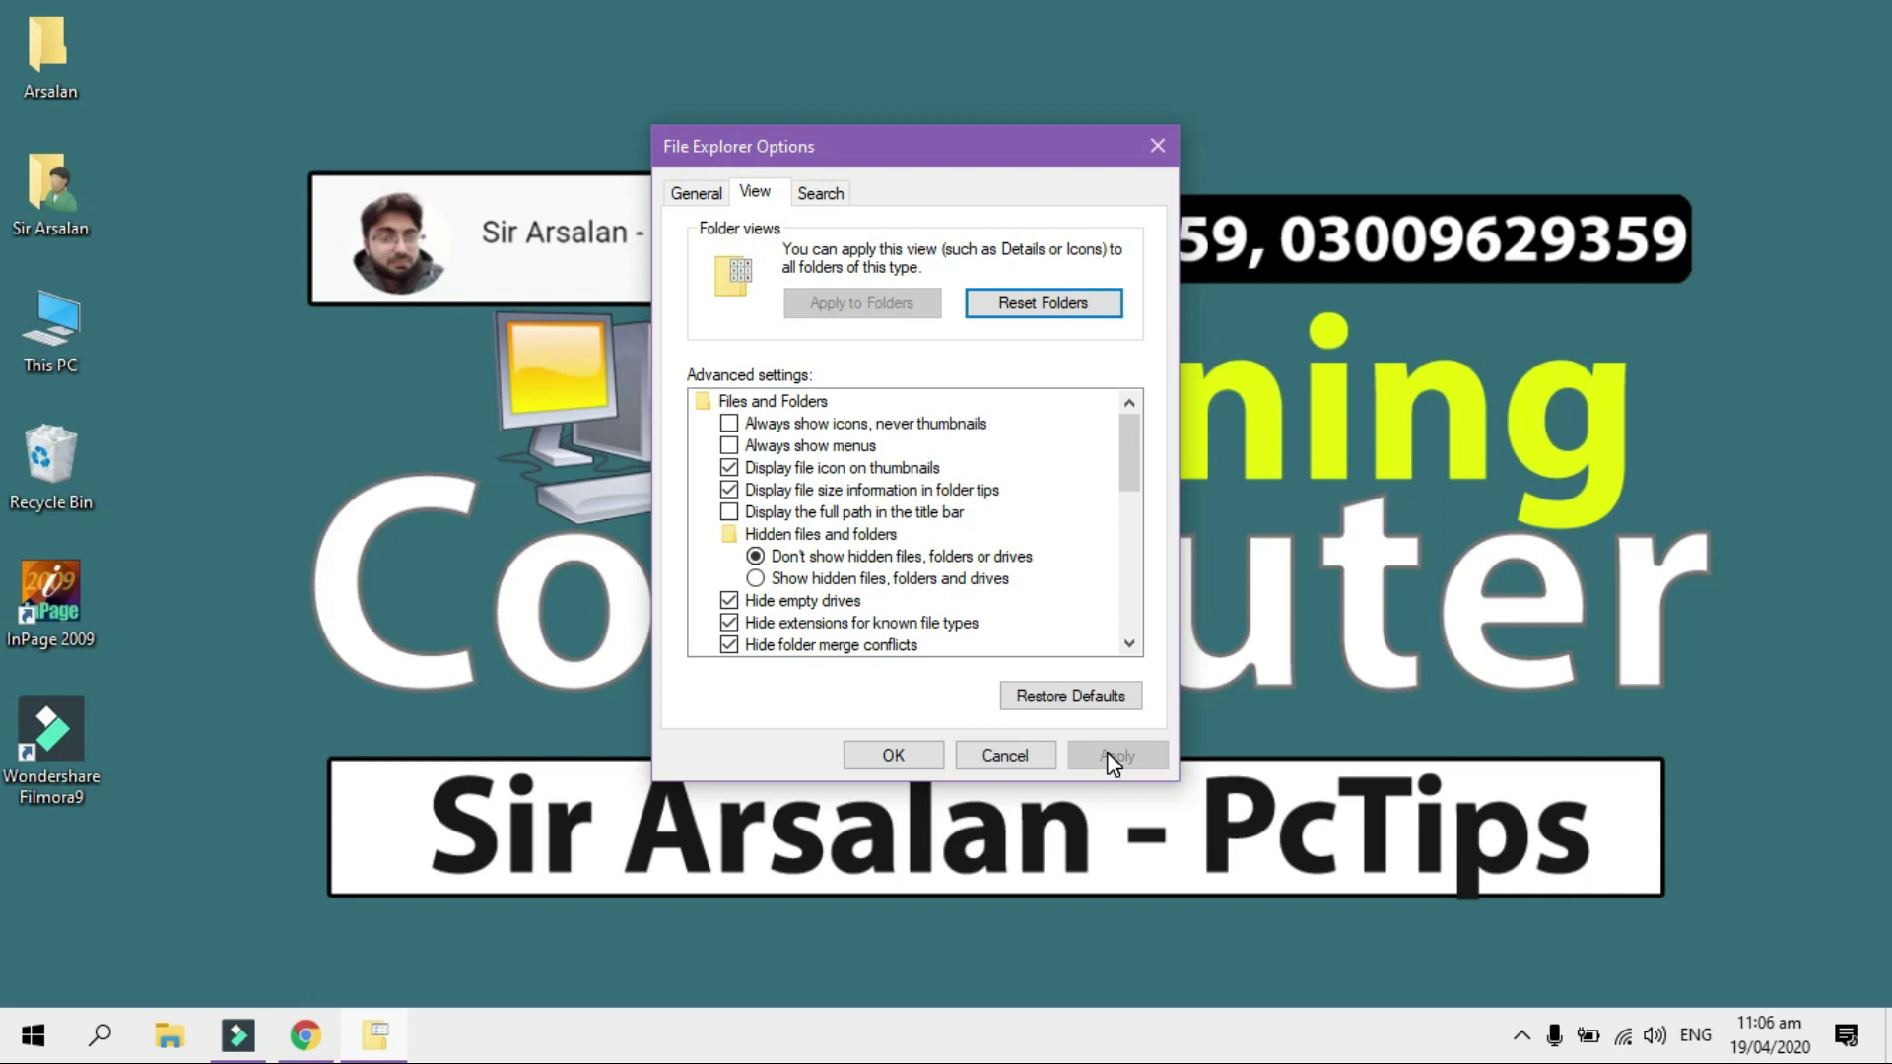
left_click(892, 755)
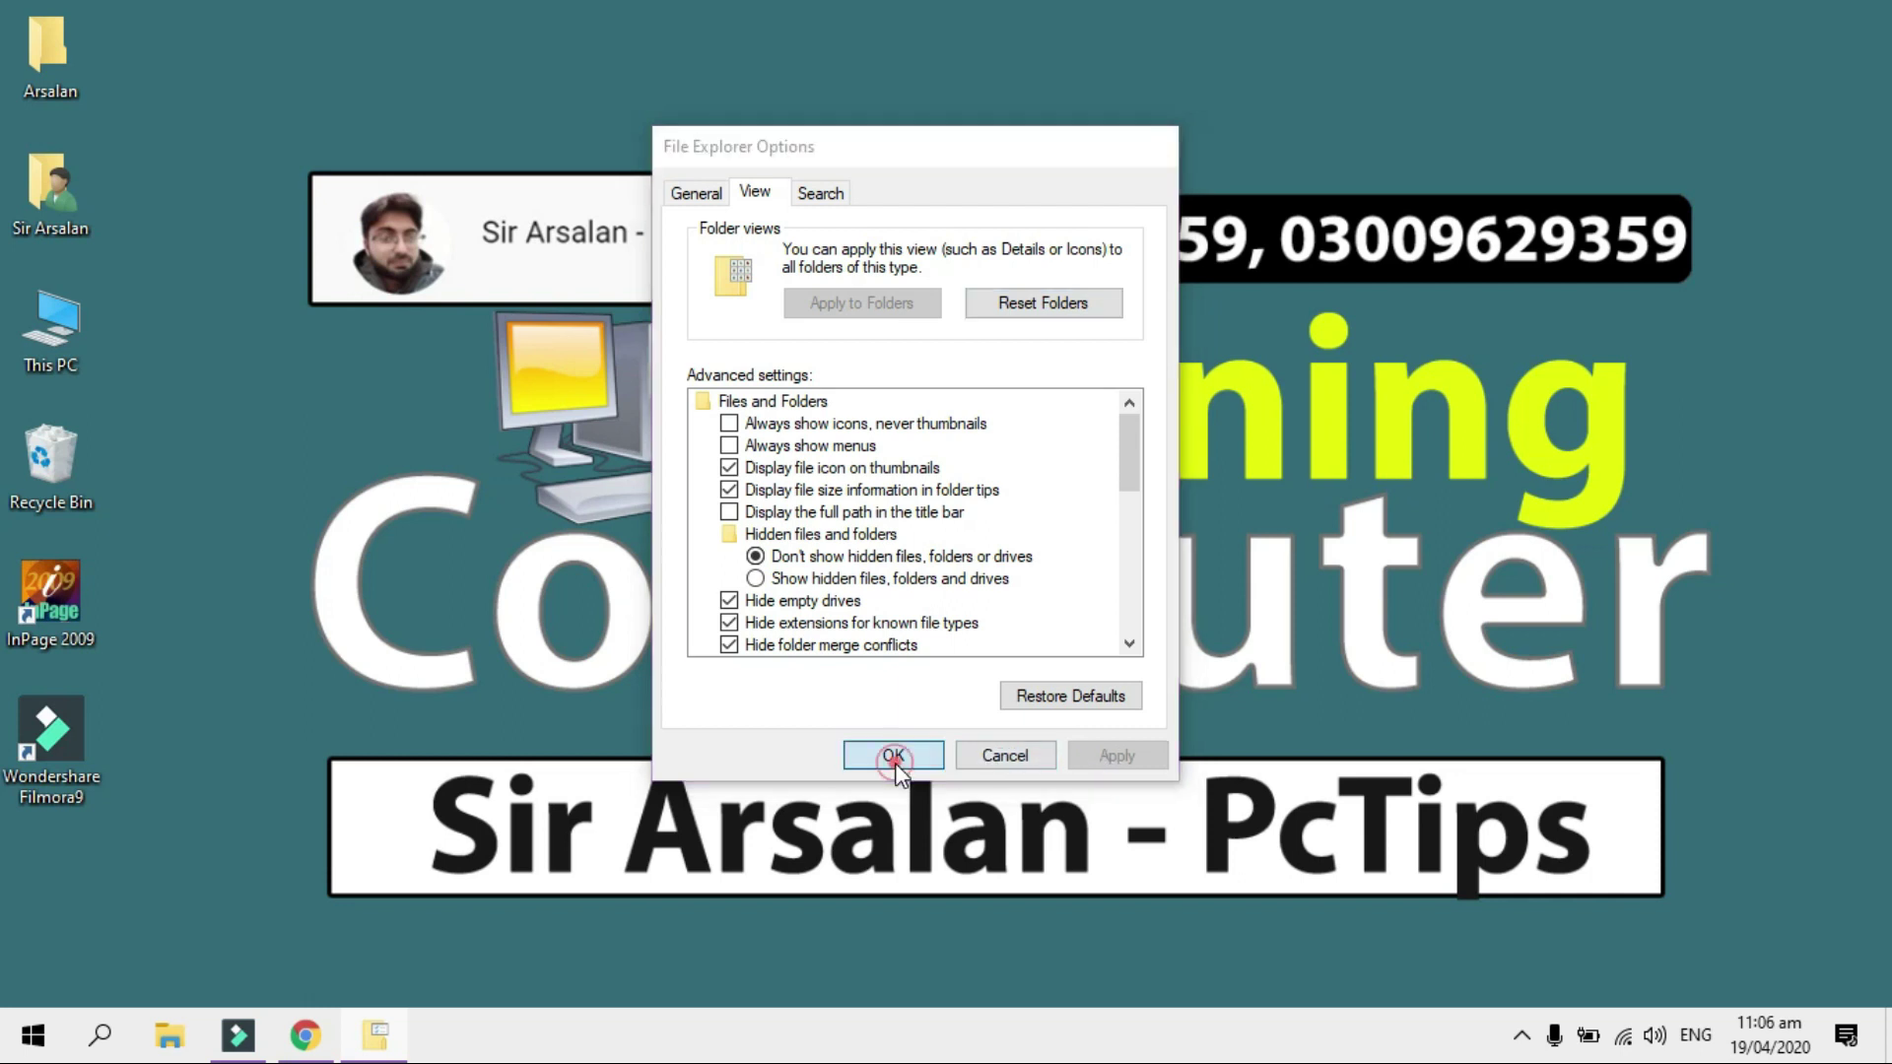
Open Local Disk (E:) and set the Hidden attribute on the image 123 through its properties
double_click(63, 351)
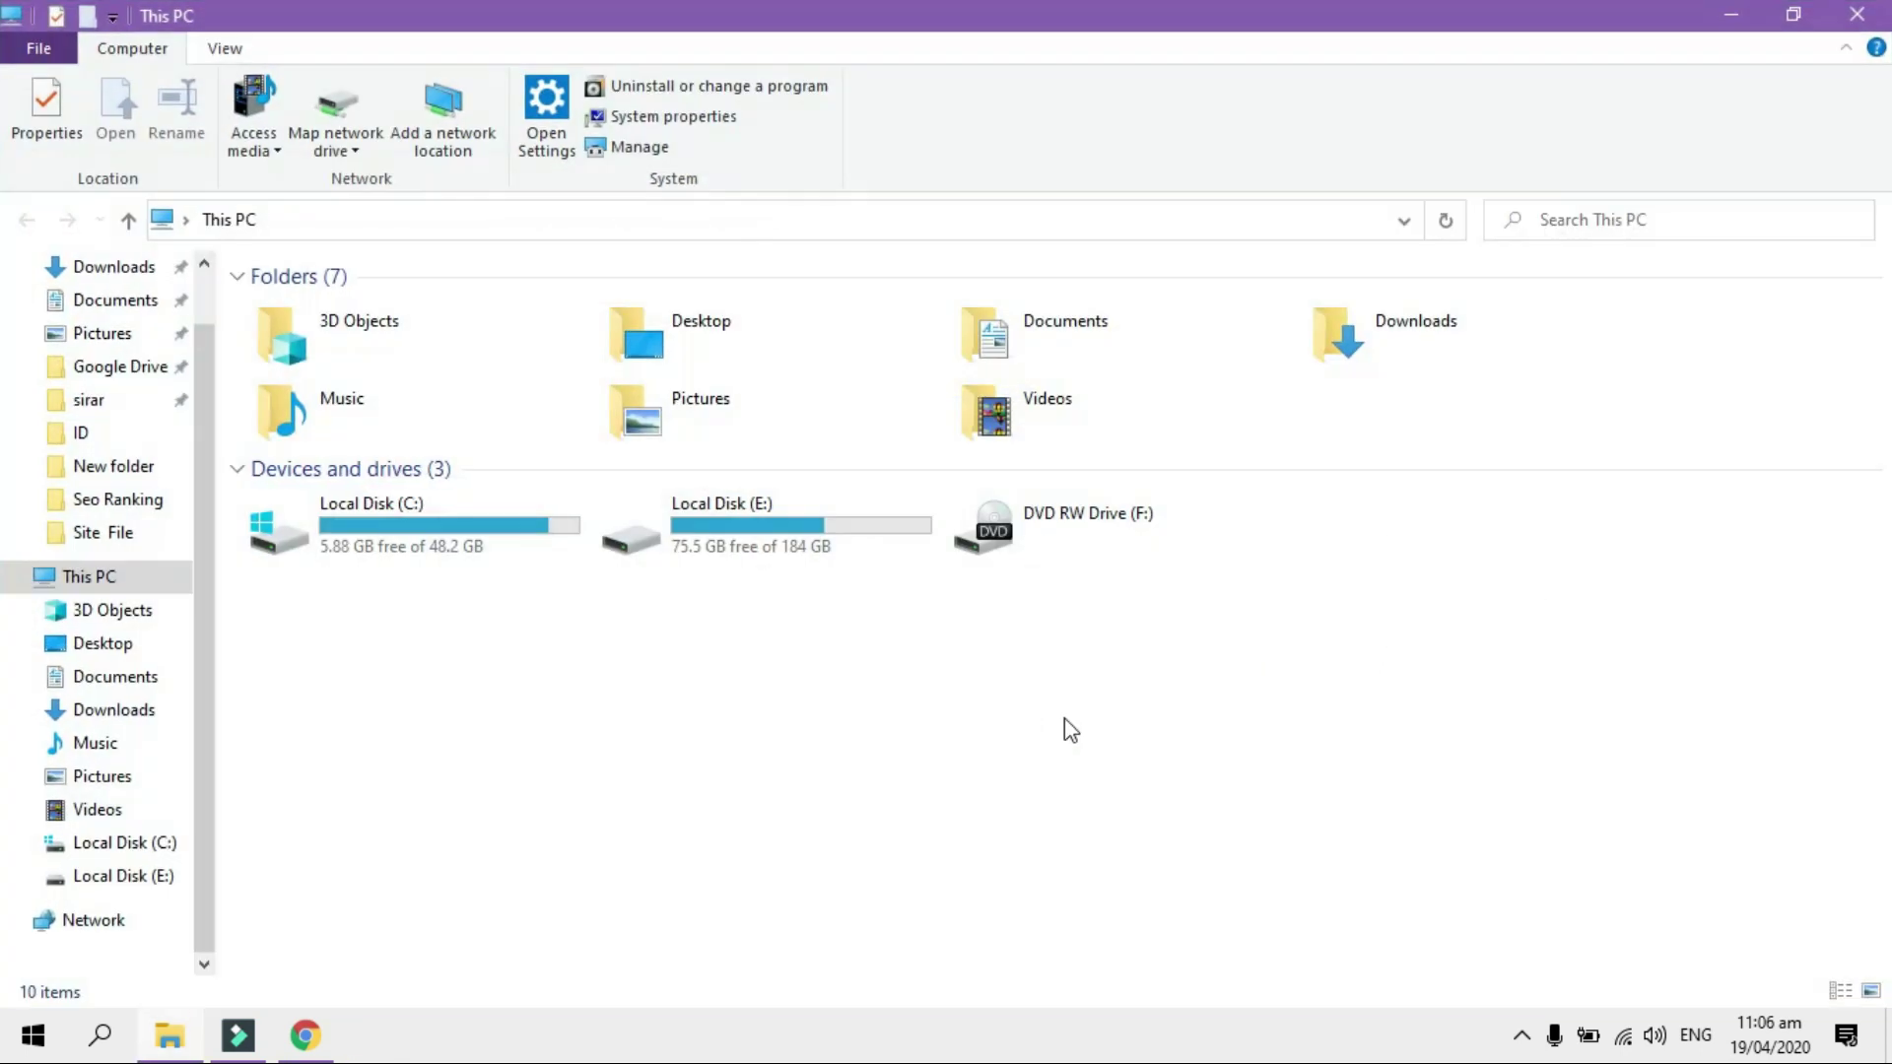
double_click(901, 545)
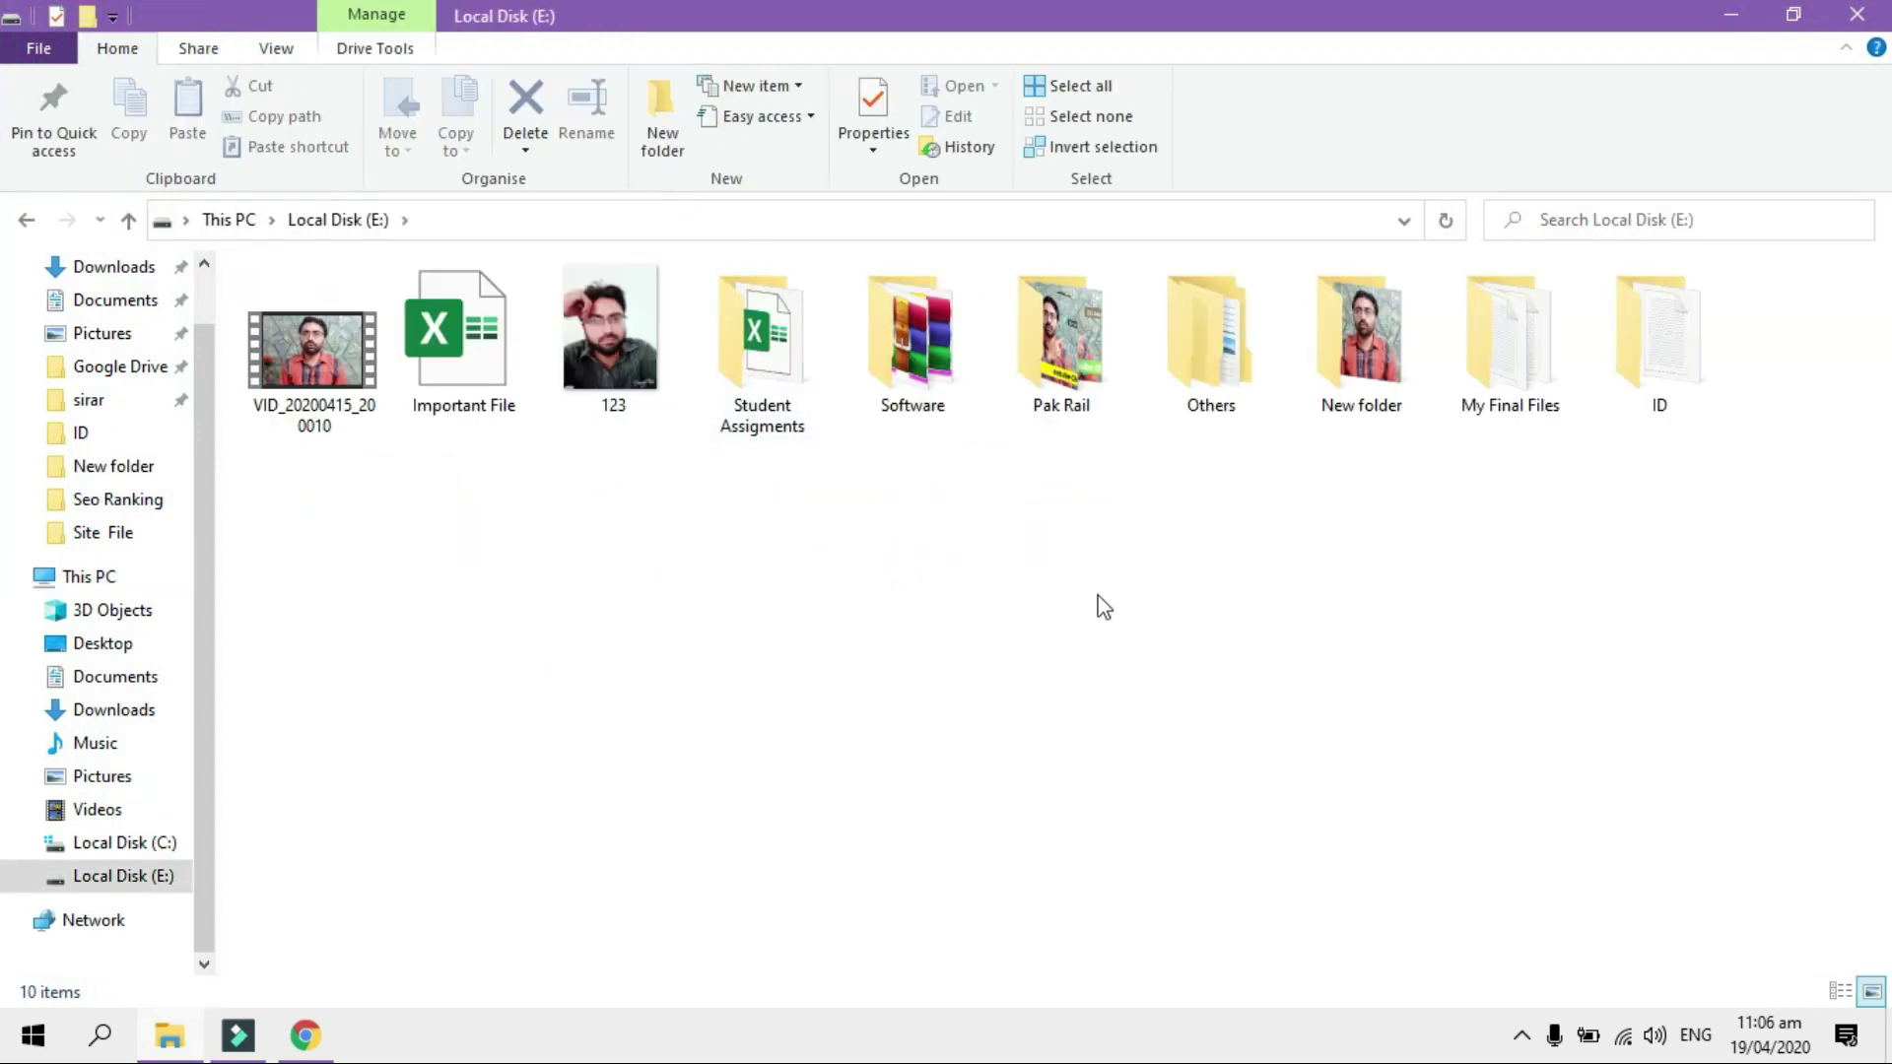
right_click(617, 370)
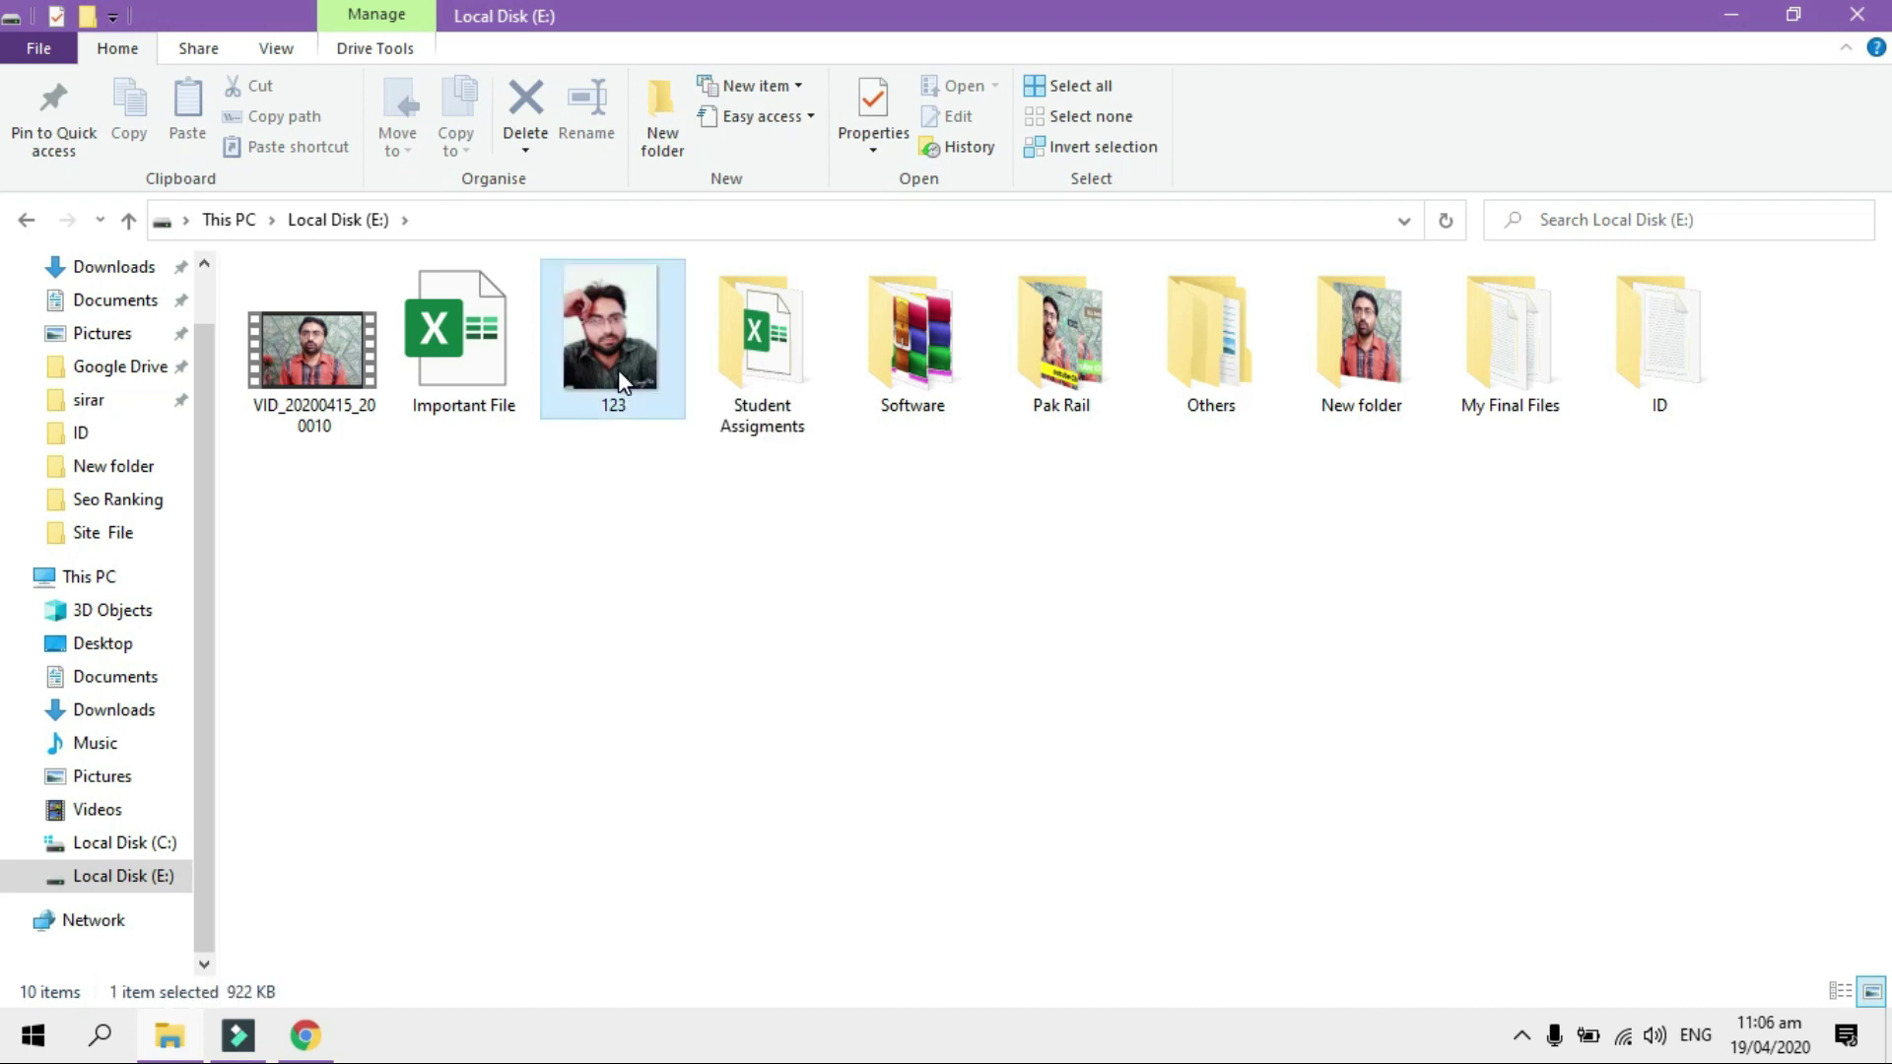
left_click(741, 991)
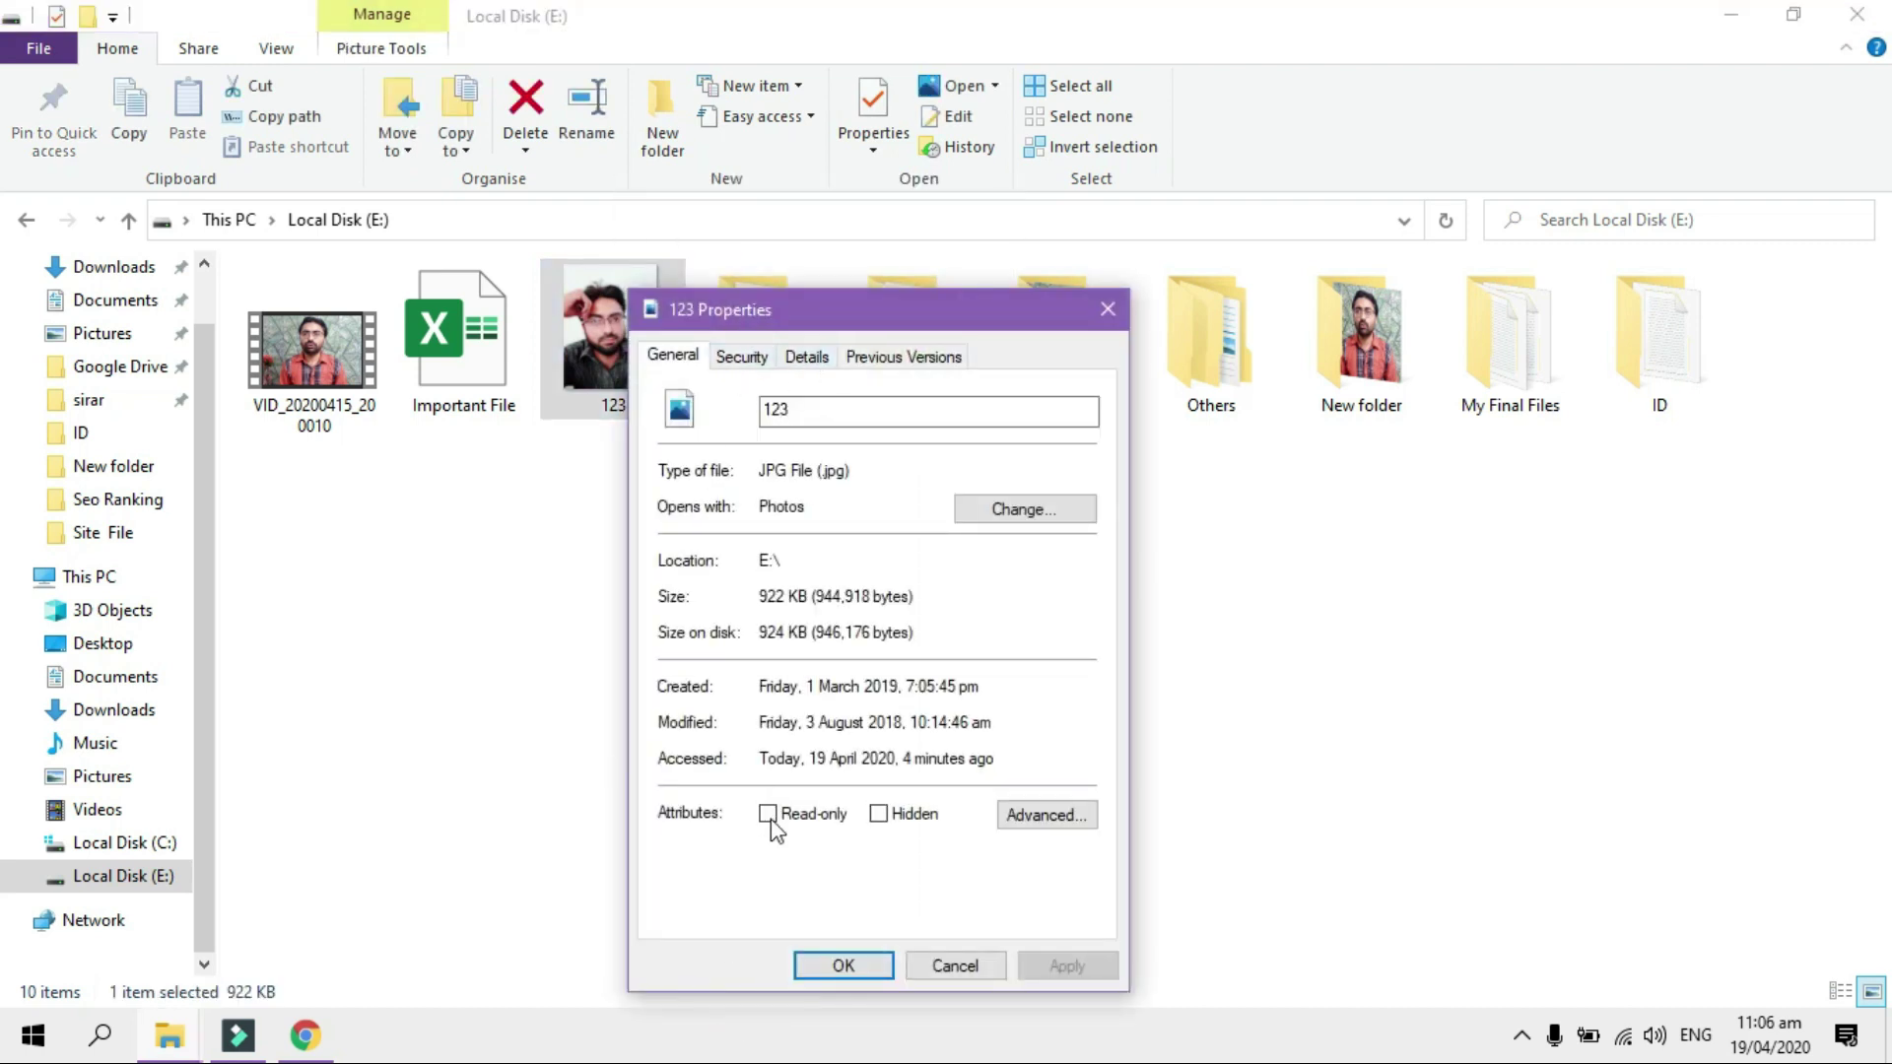
left_click(878, 813)
left_click(1060, 971)
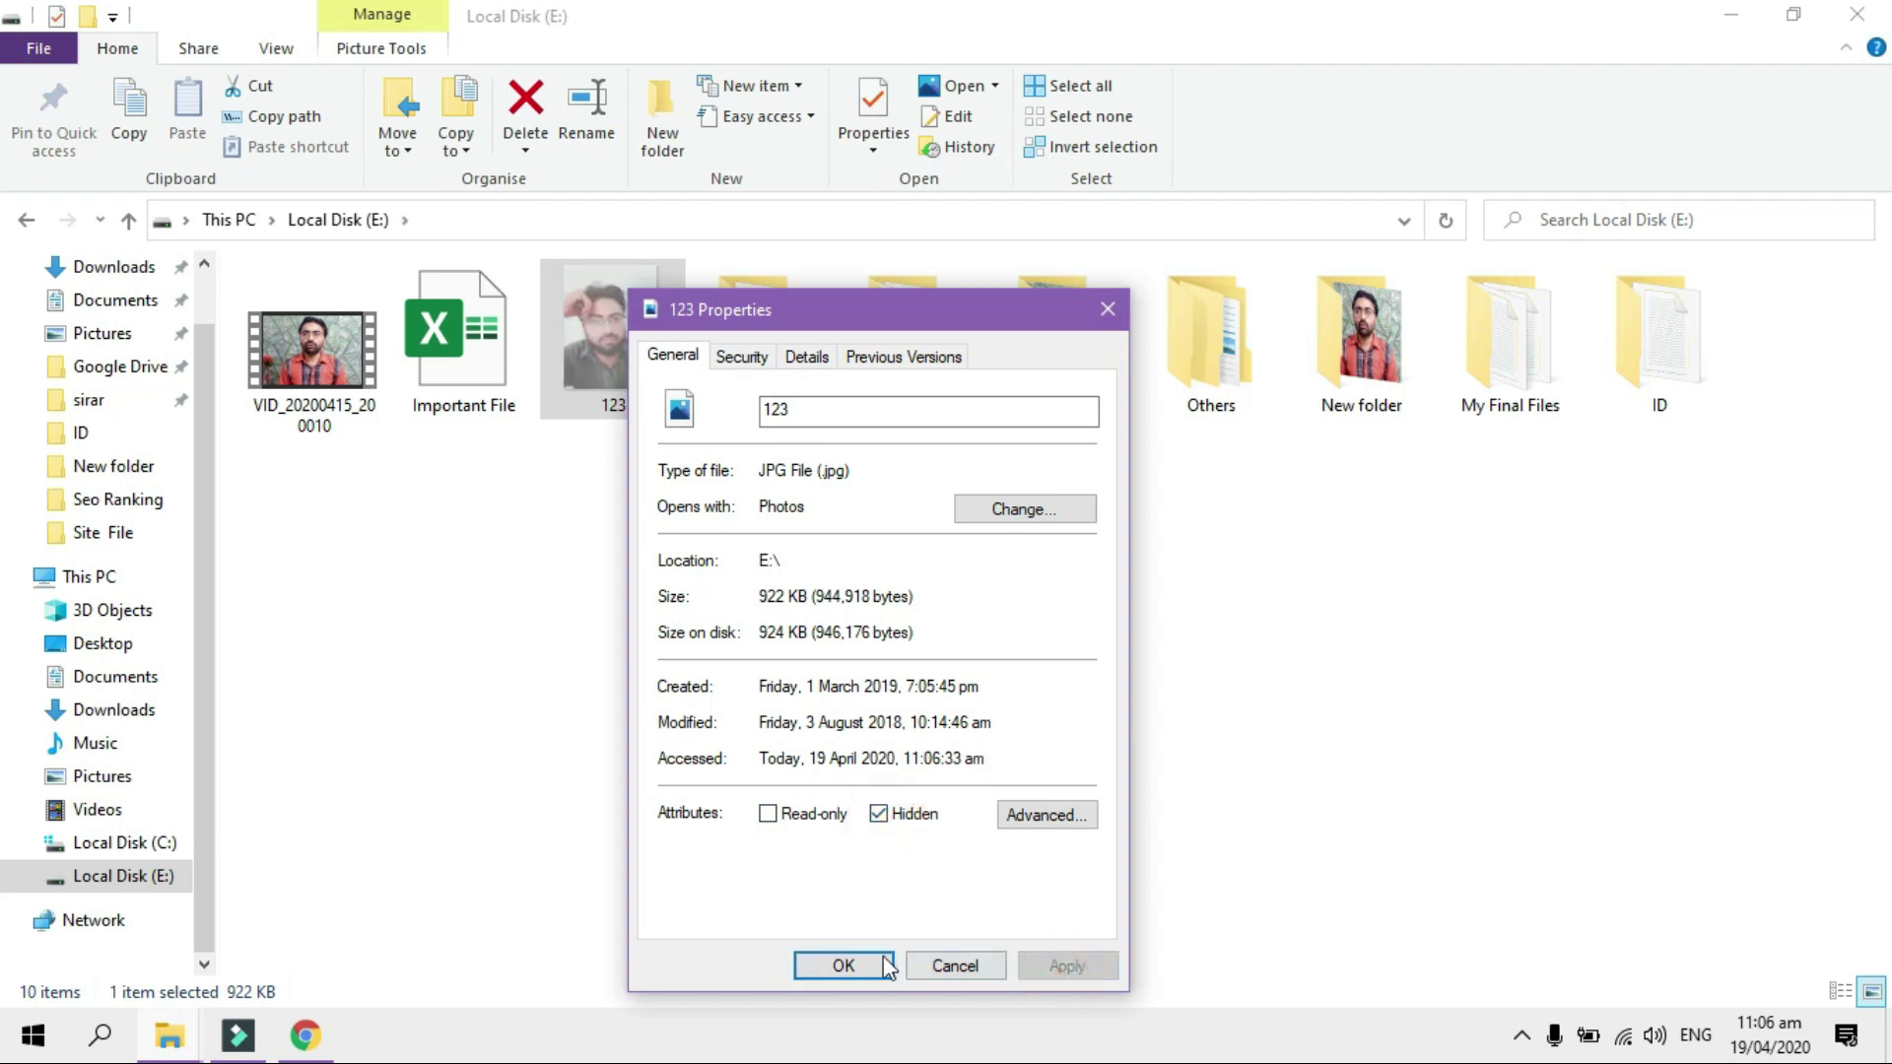
left_click(837, 968)
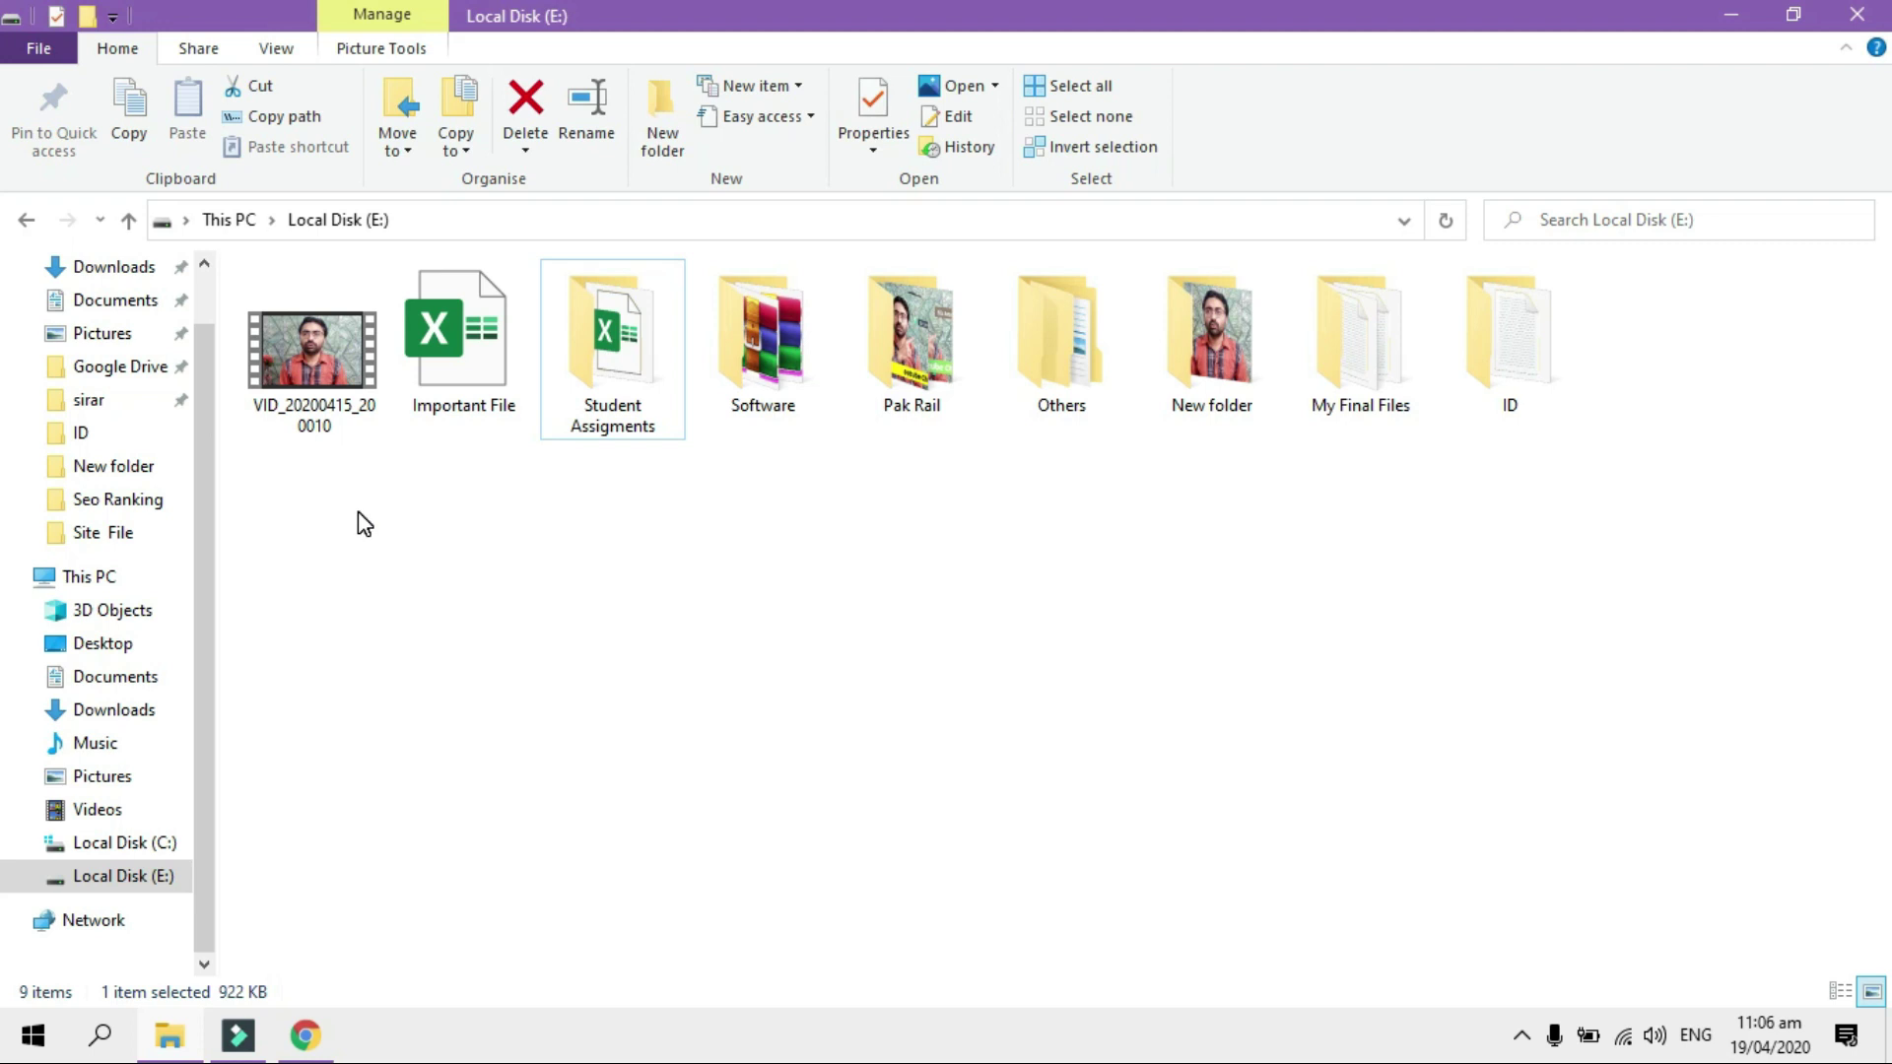
Switch the display of hidden items on drive E on and back off
left_click(277, 49)
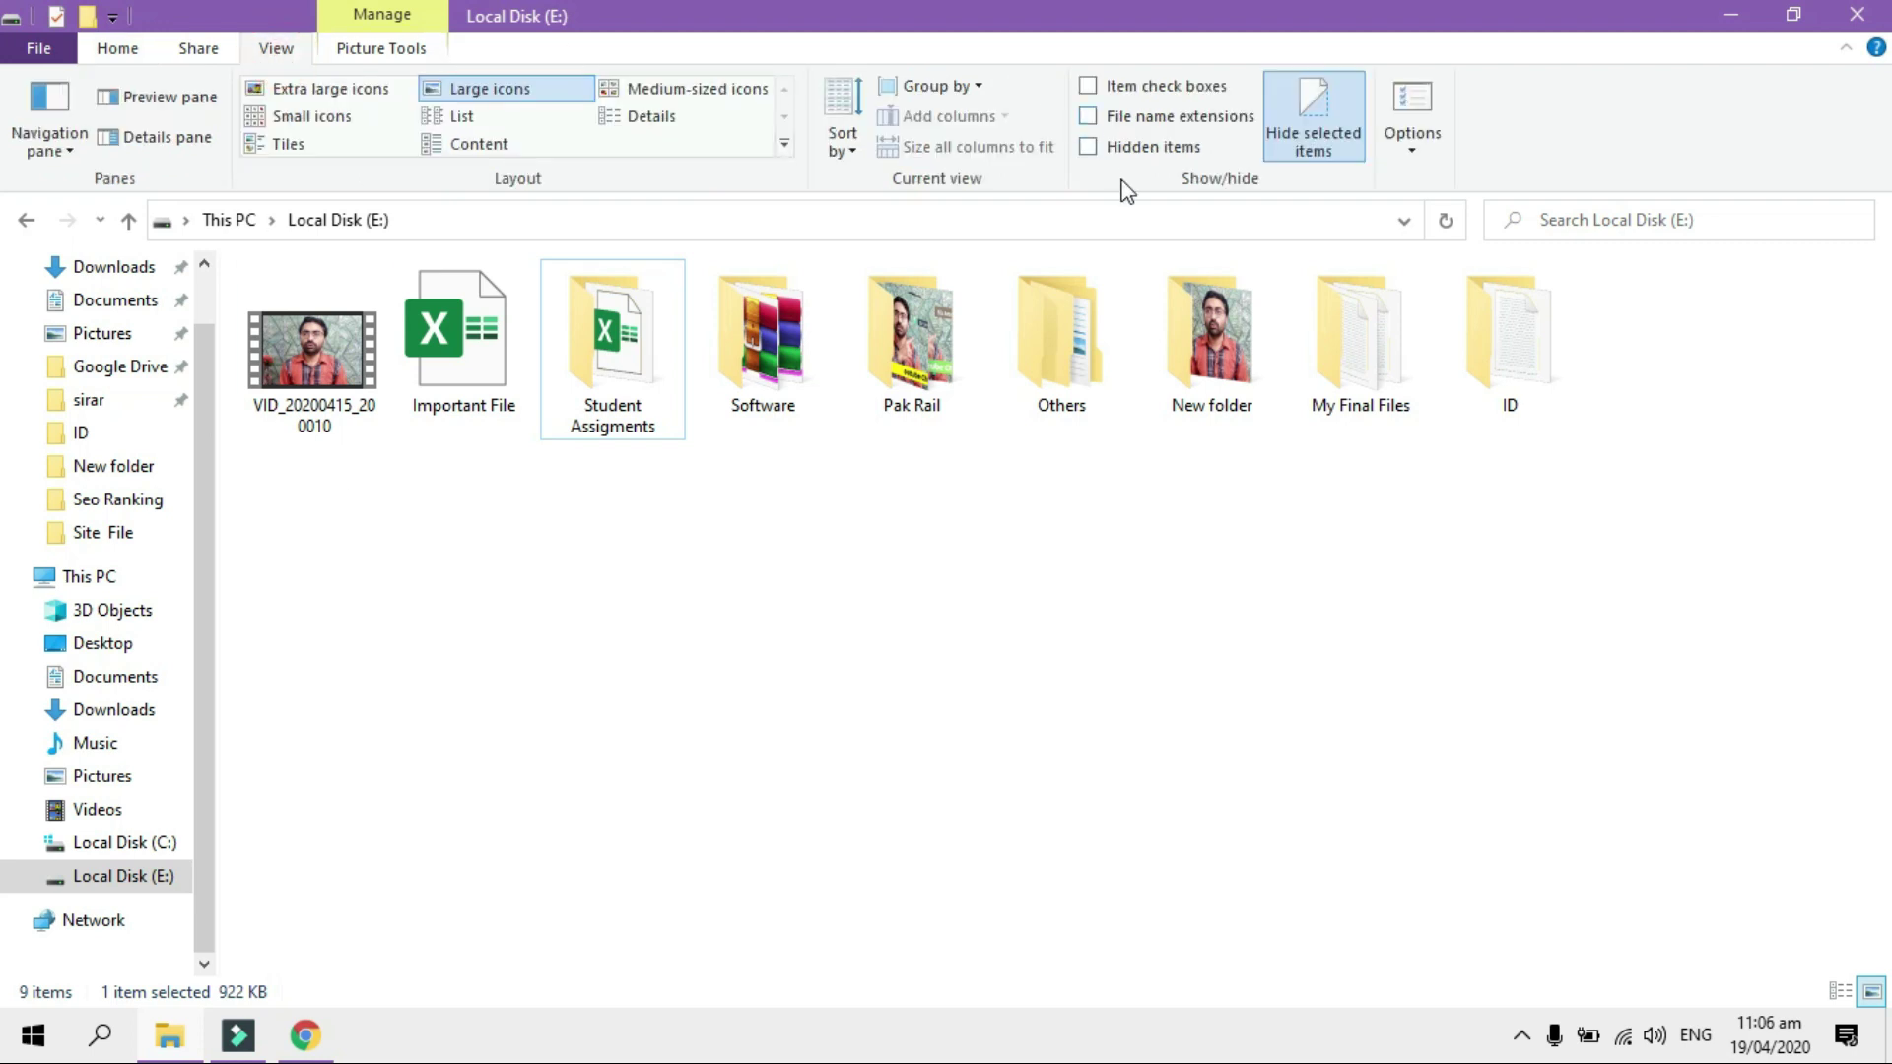
left_click(1088, 148)
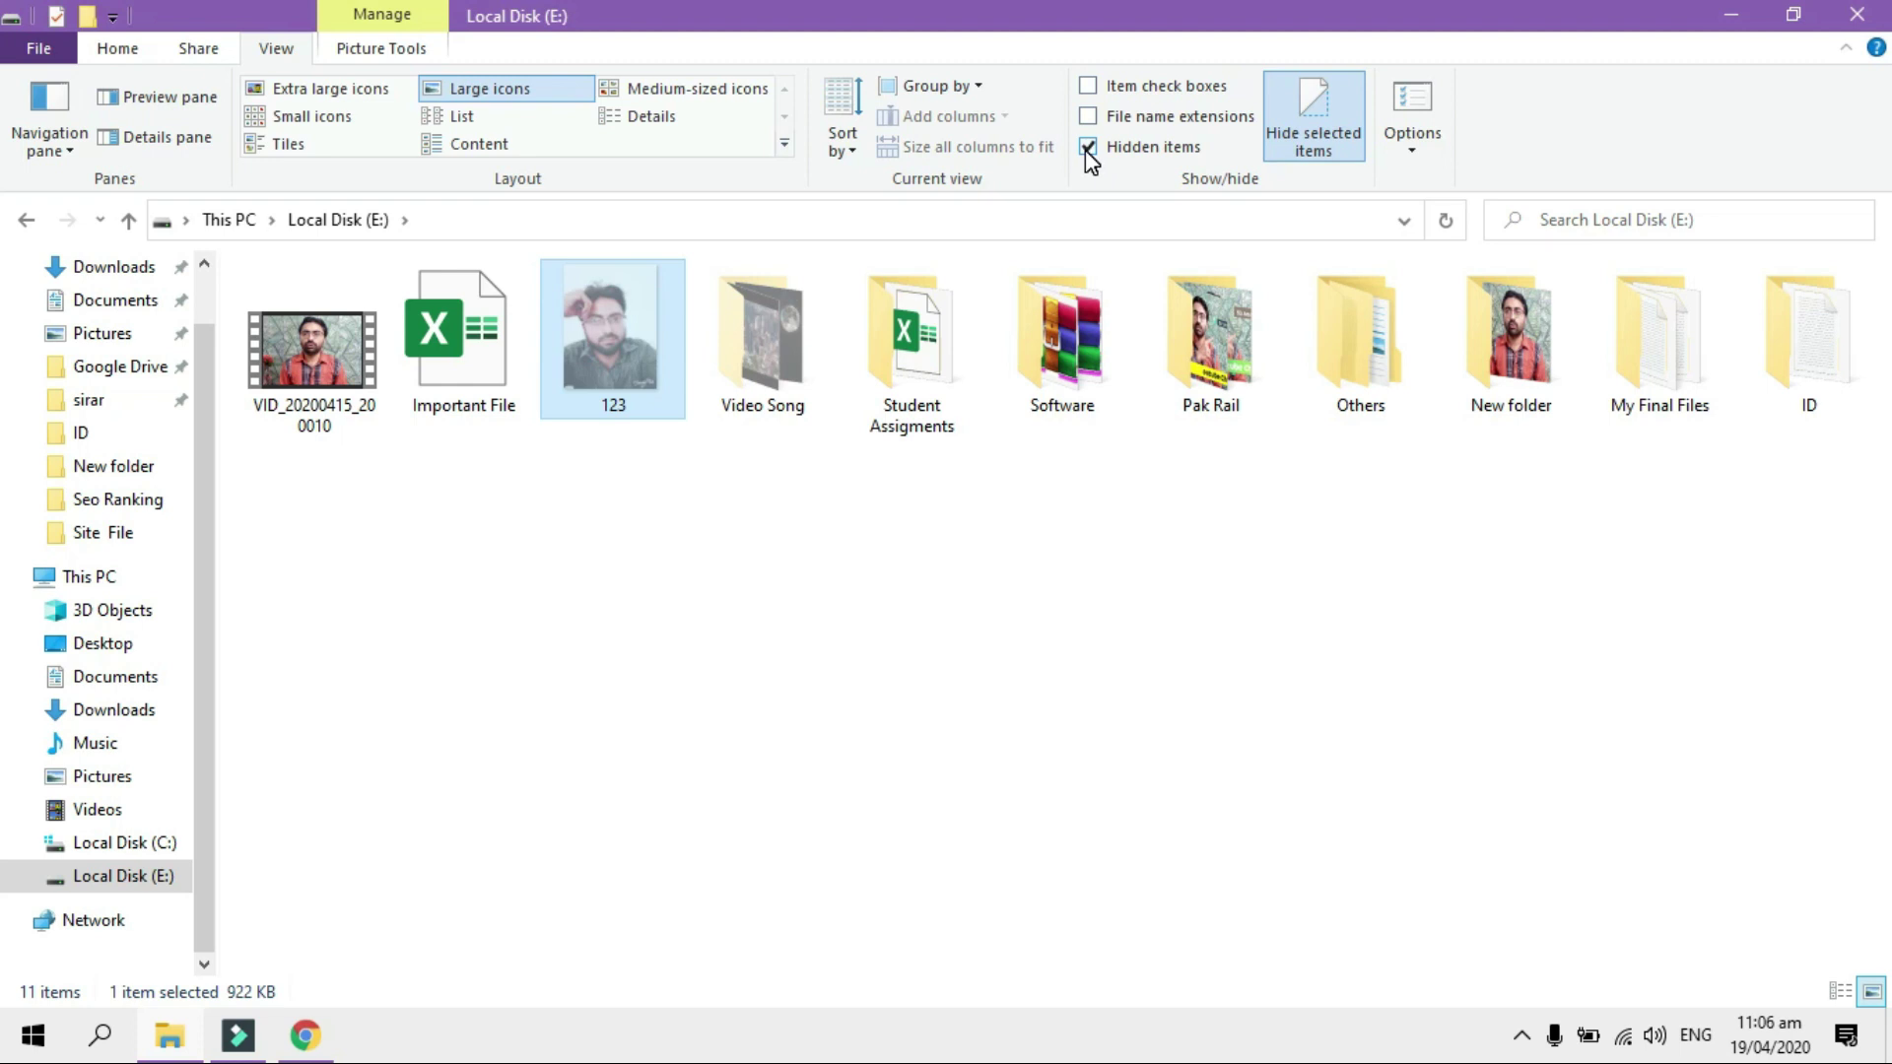
left_click(1088, 147)
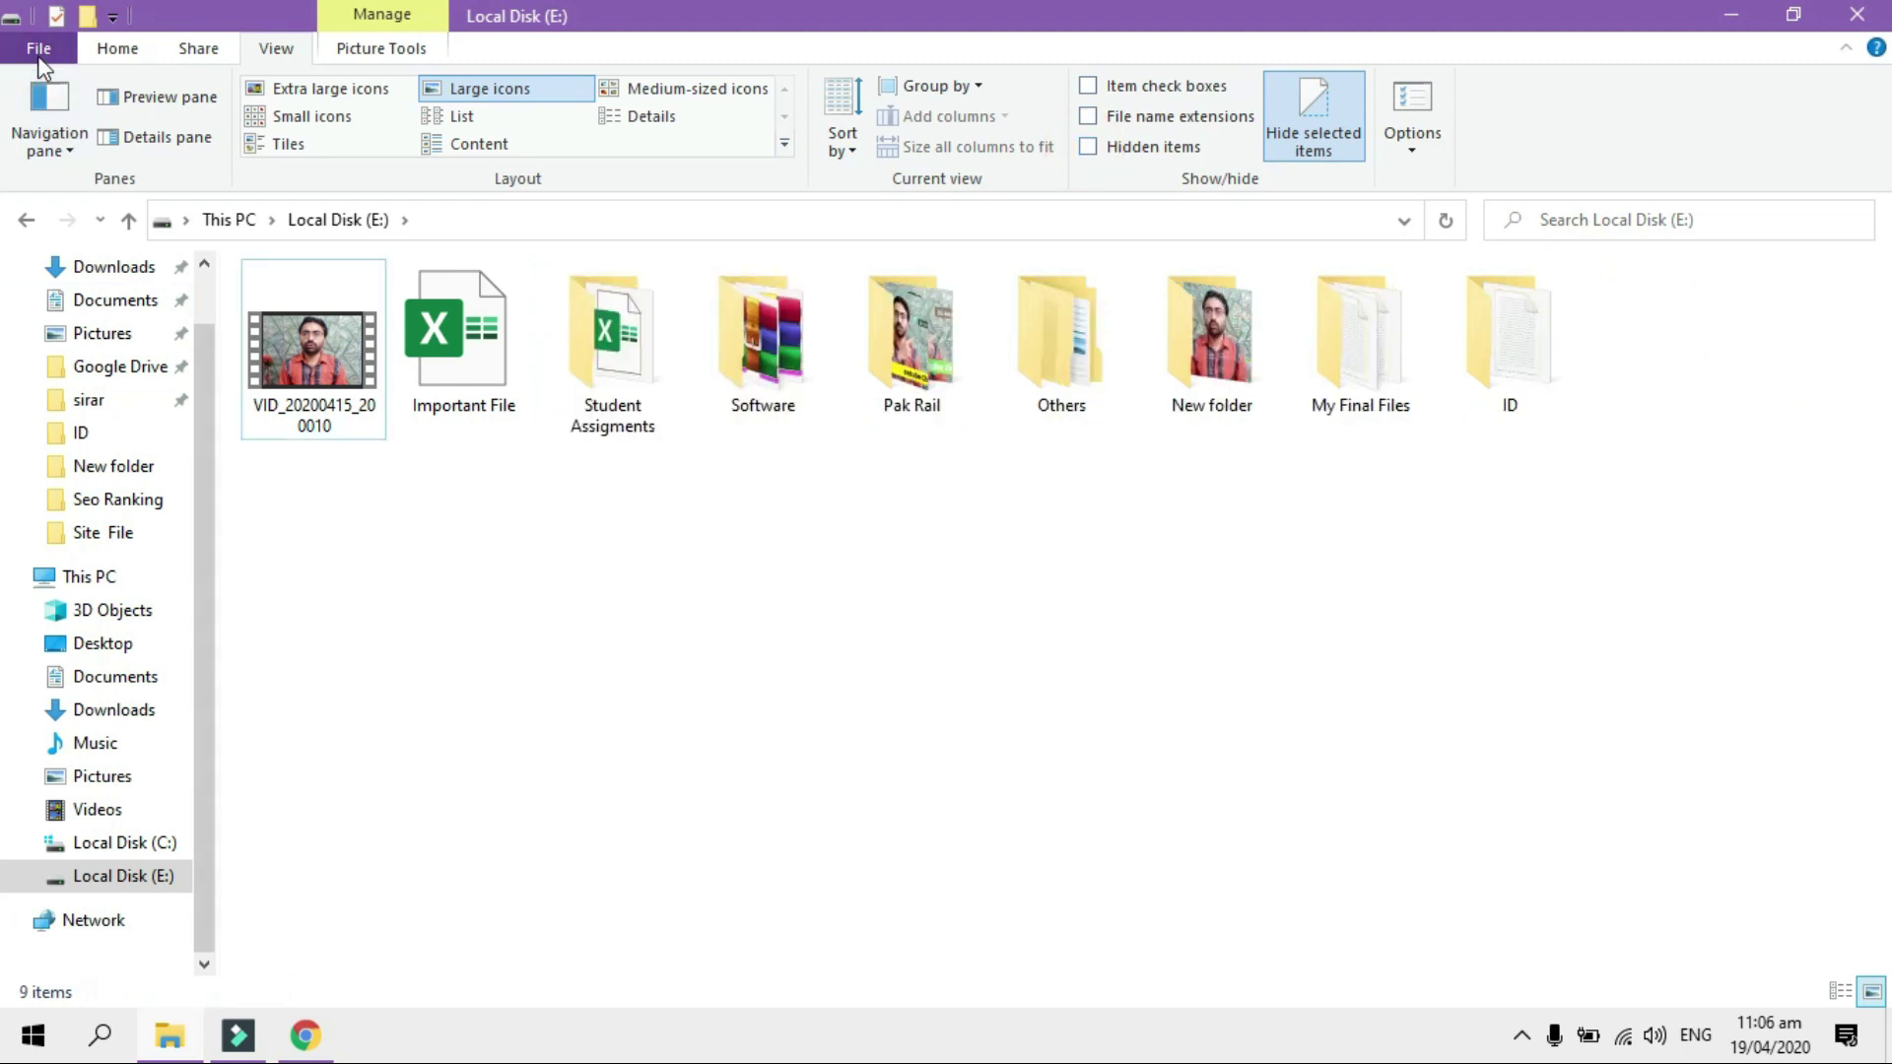
Open the folder and search options from the drive E window and enable "Show hidden files, folders and drives"
left_click(39, 54)
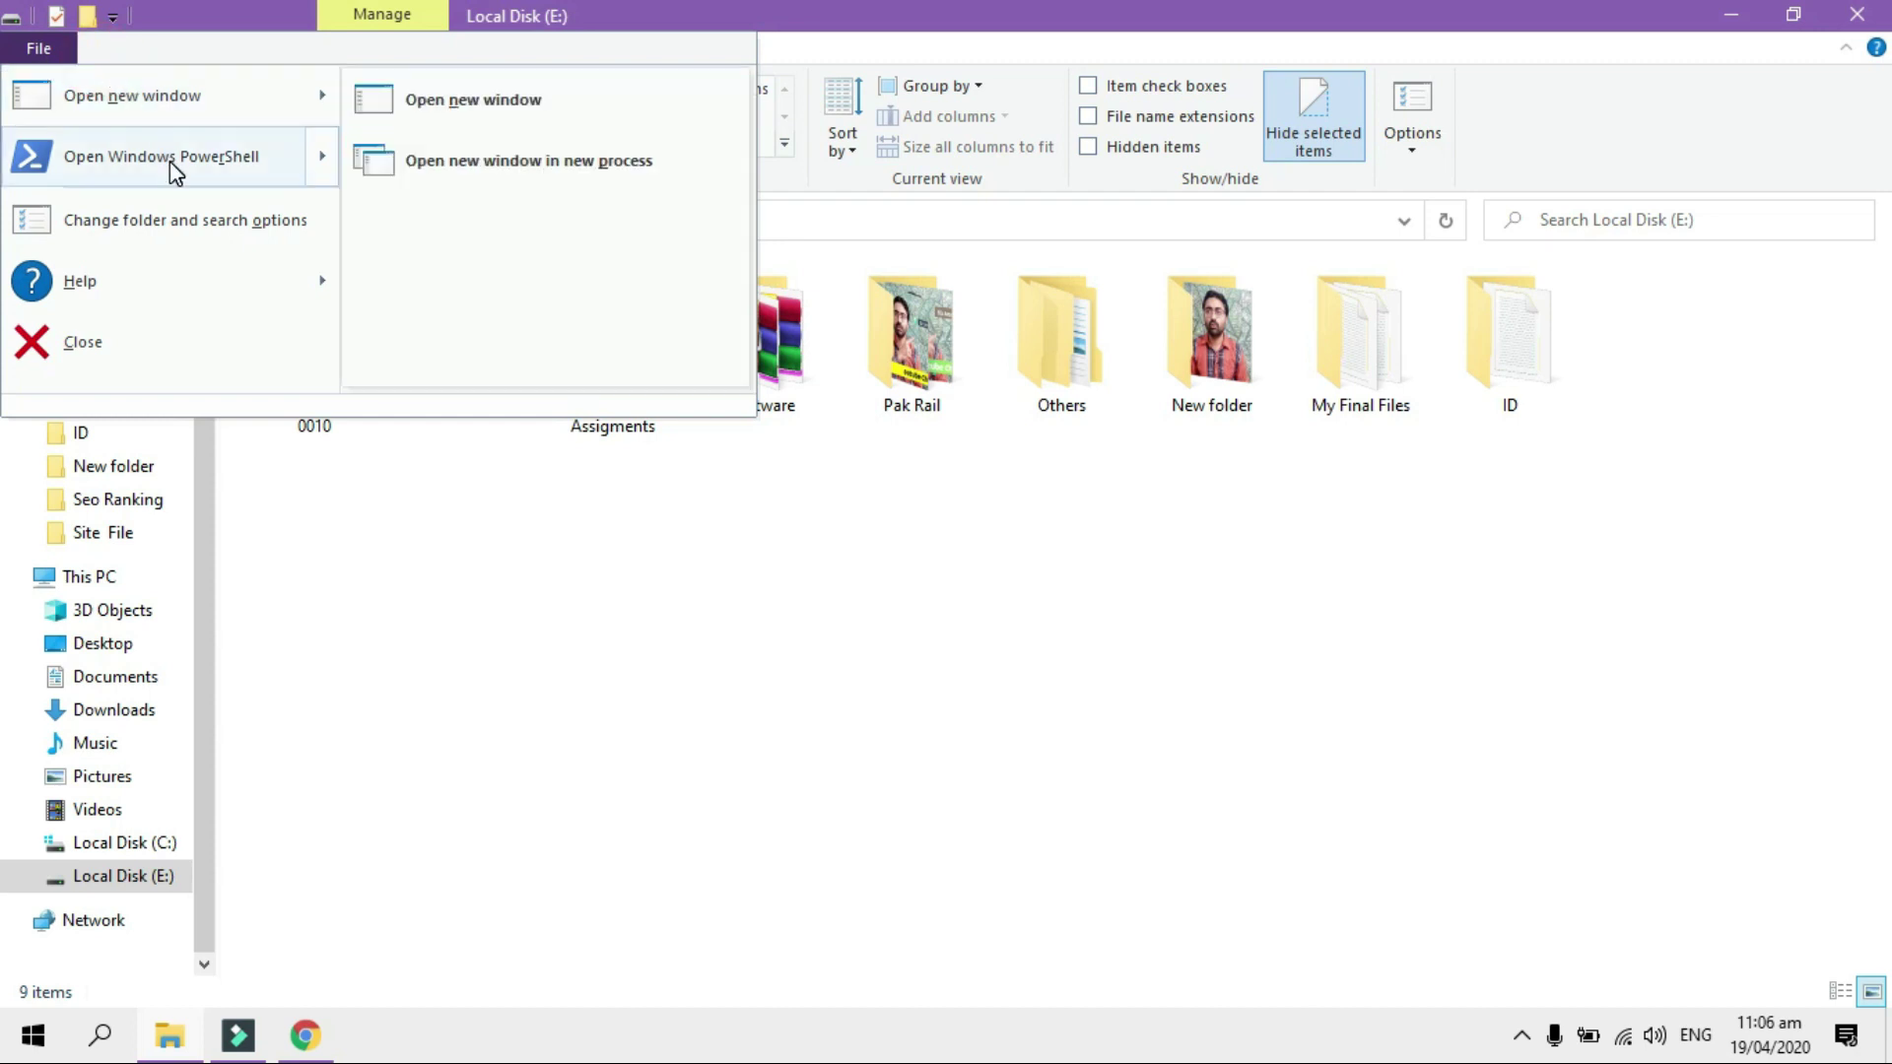
mouse_move(212, 103)
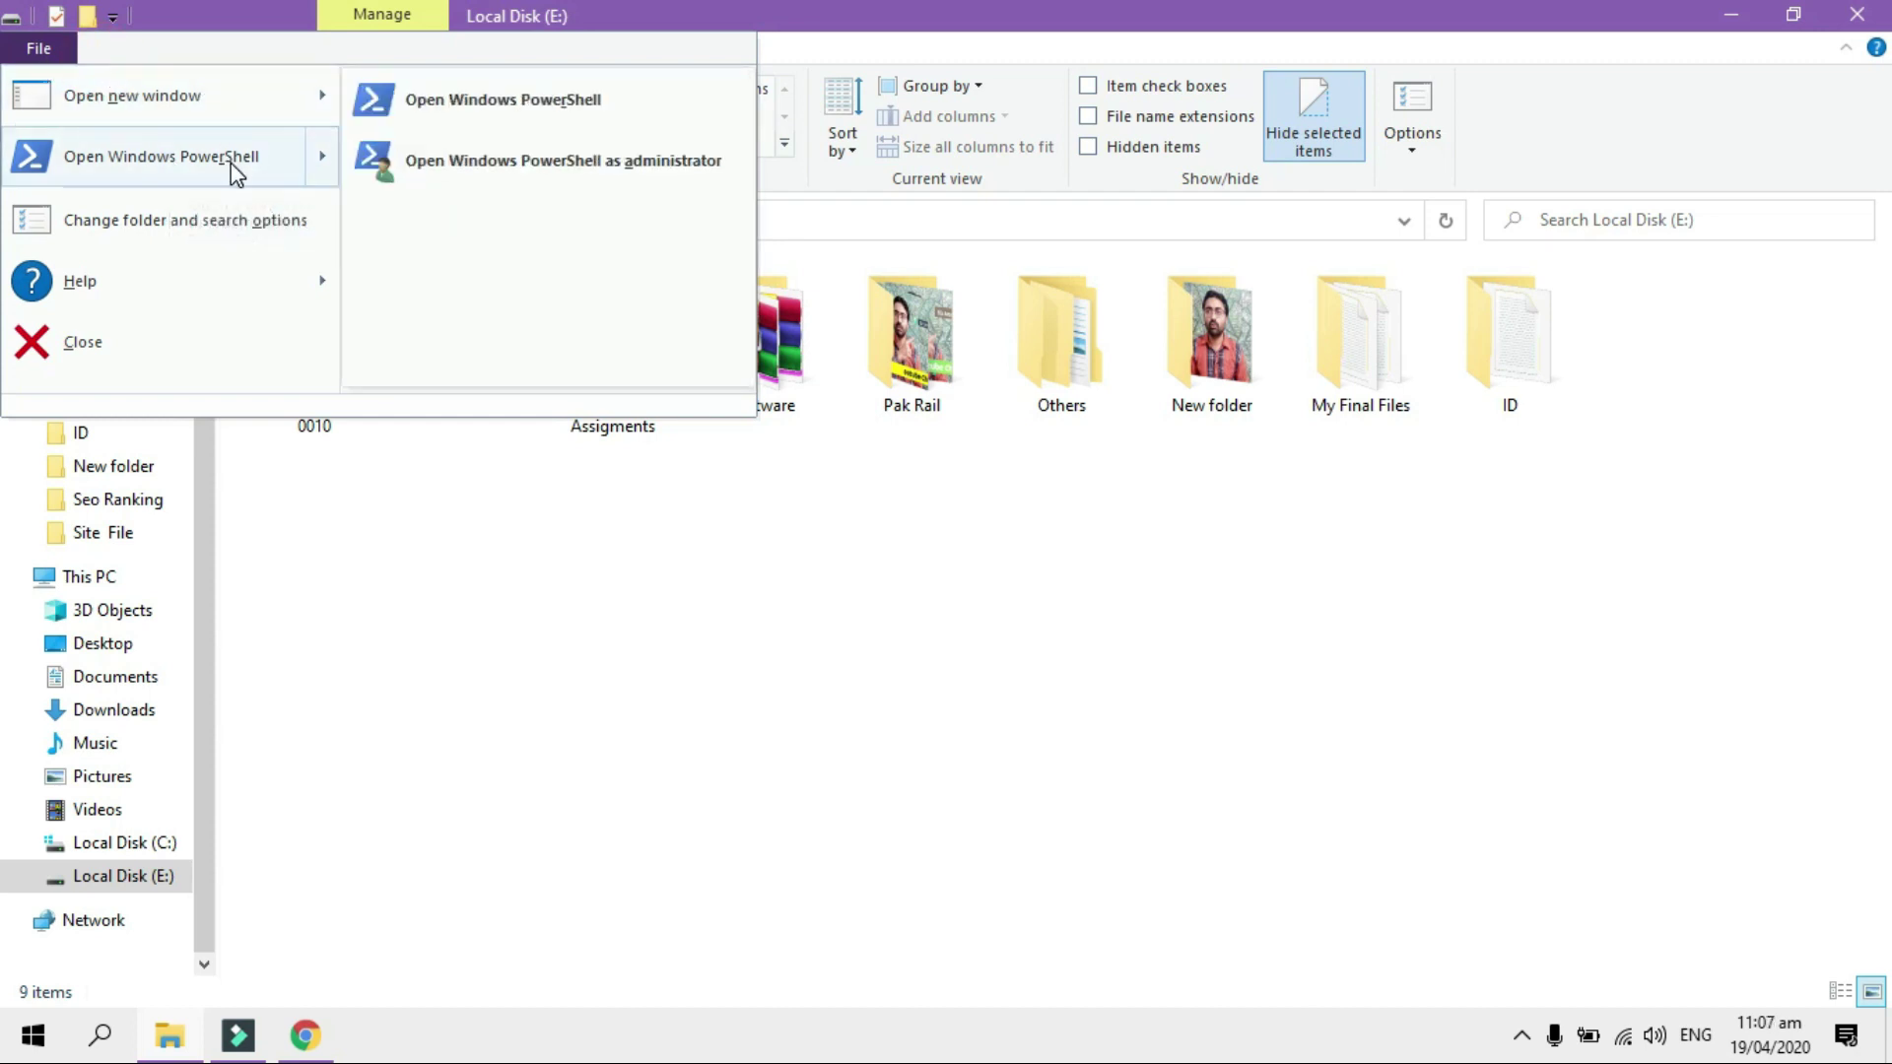
left_click(231, 235)
left_click_drag(238, 266, 897, 217)
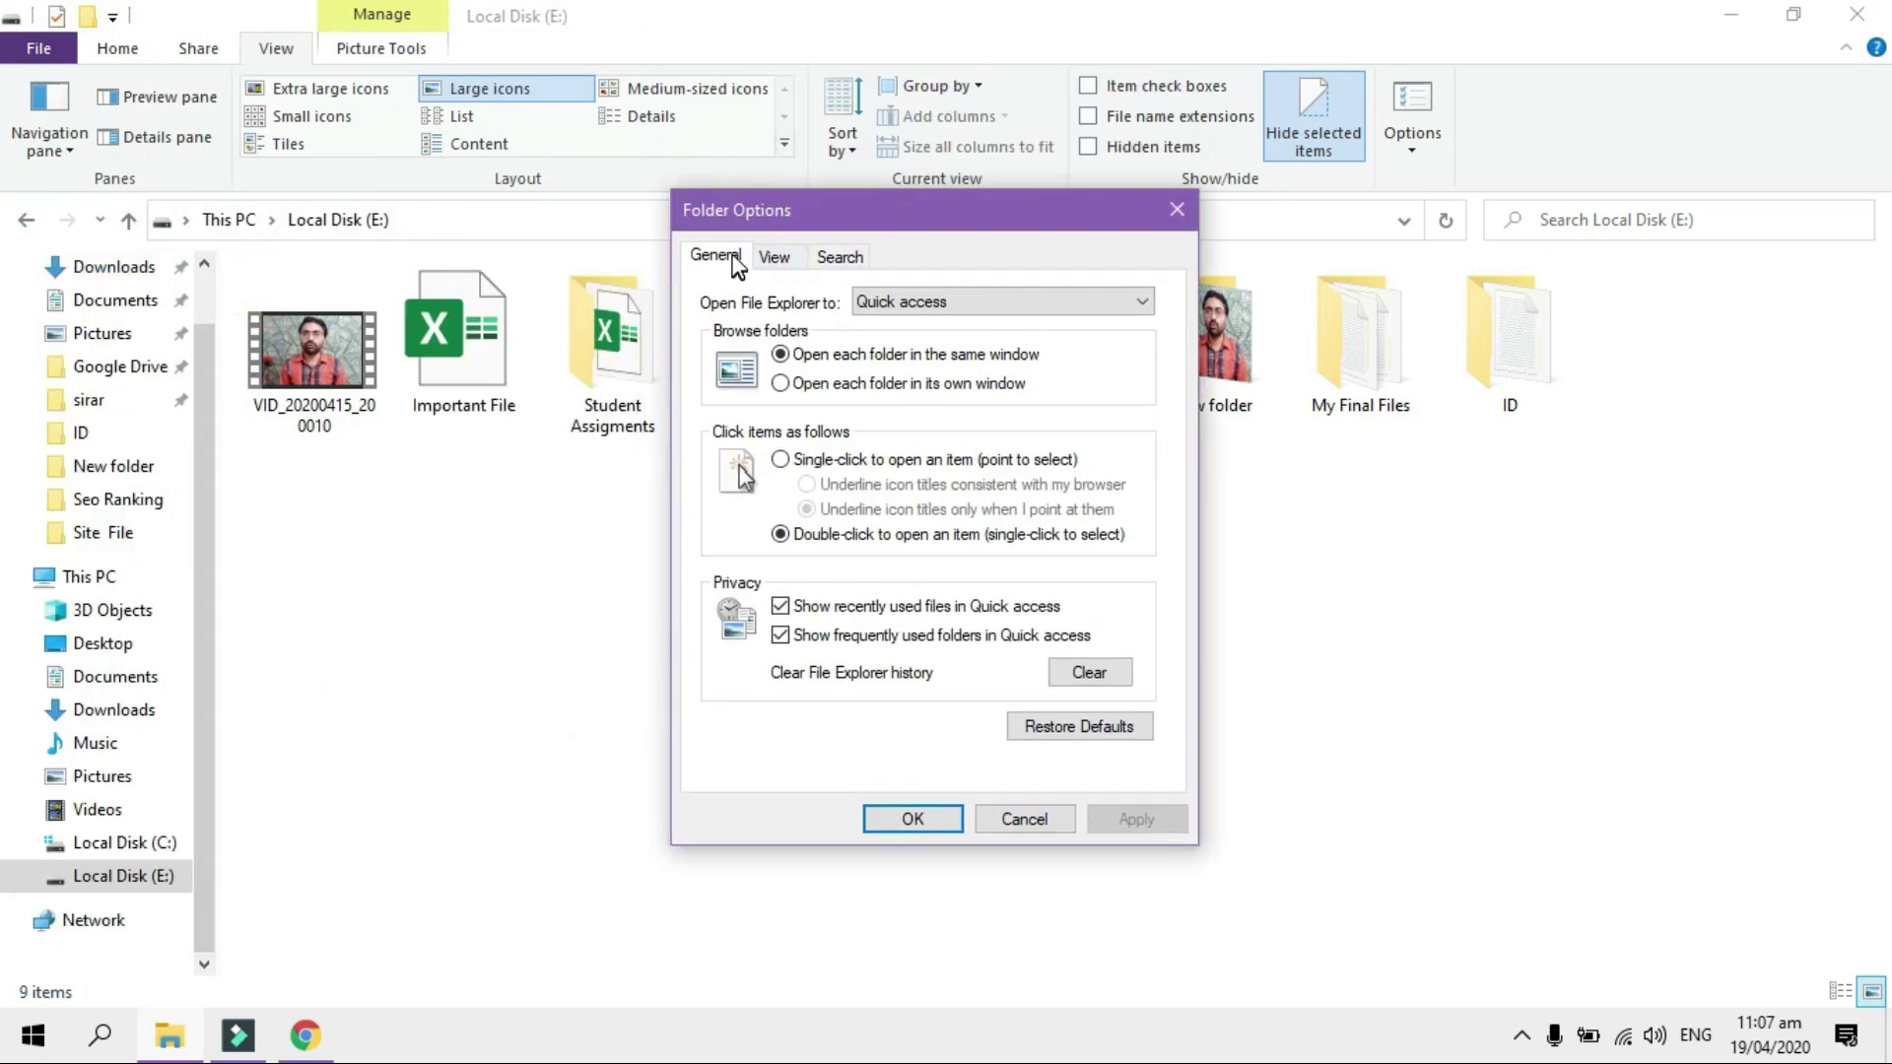
left_click(770, 254)
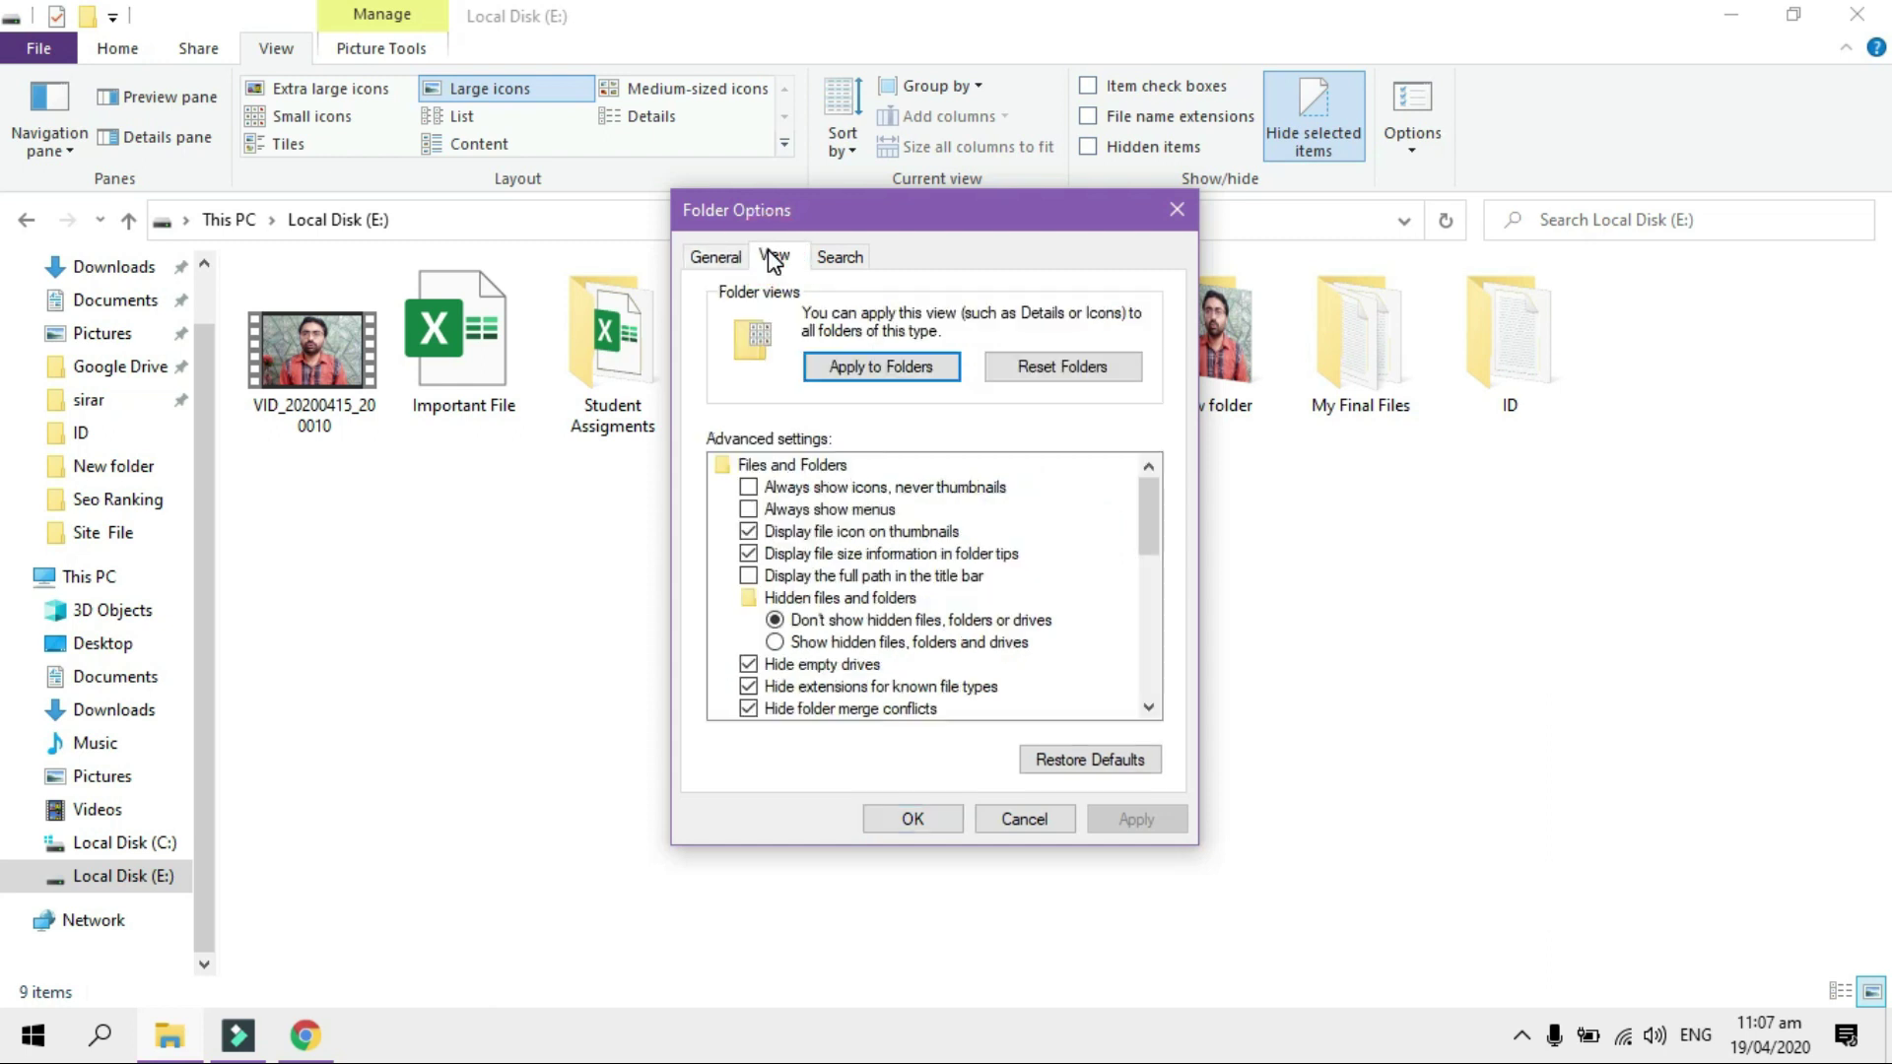
left_click(786, 643)
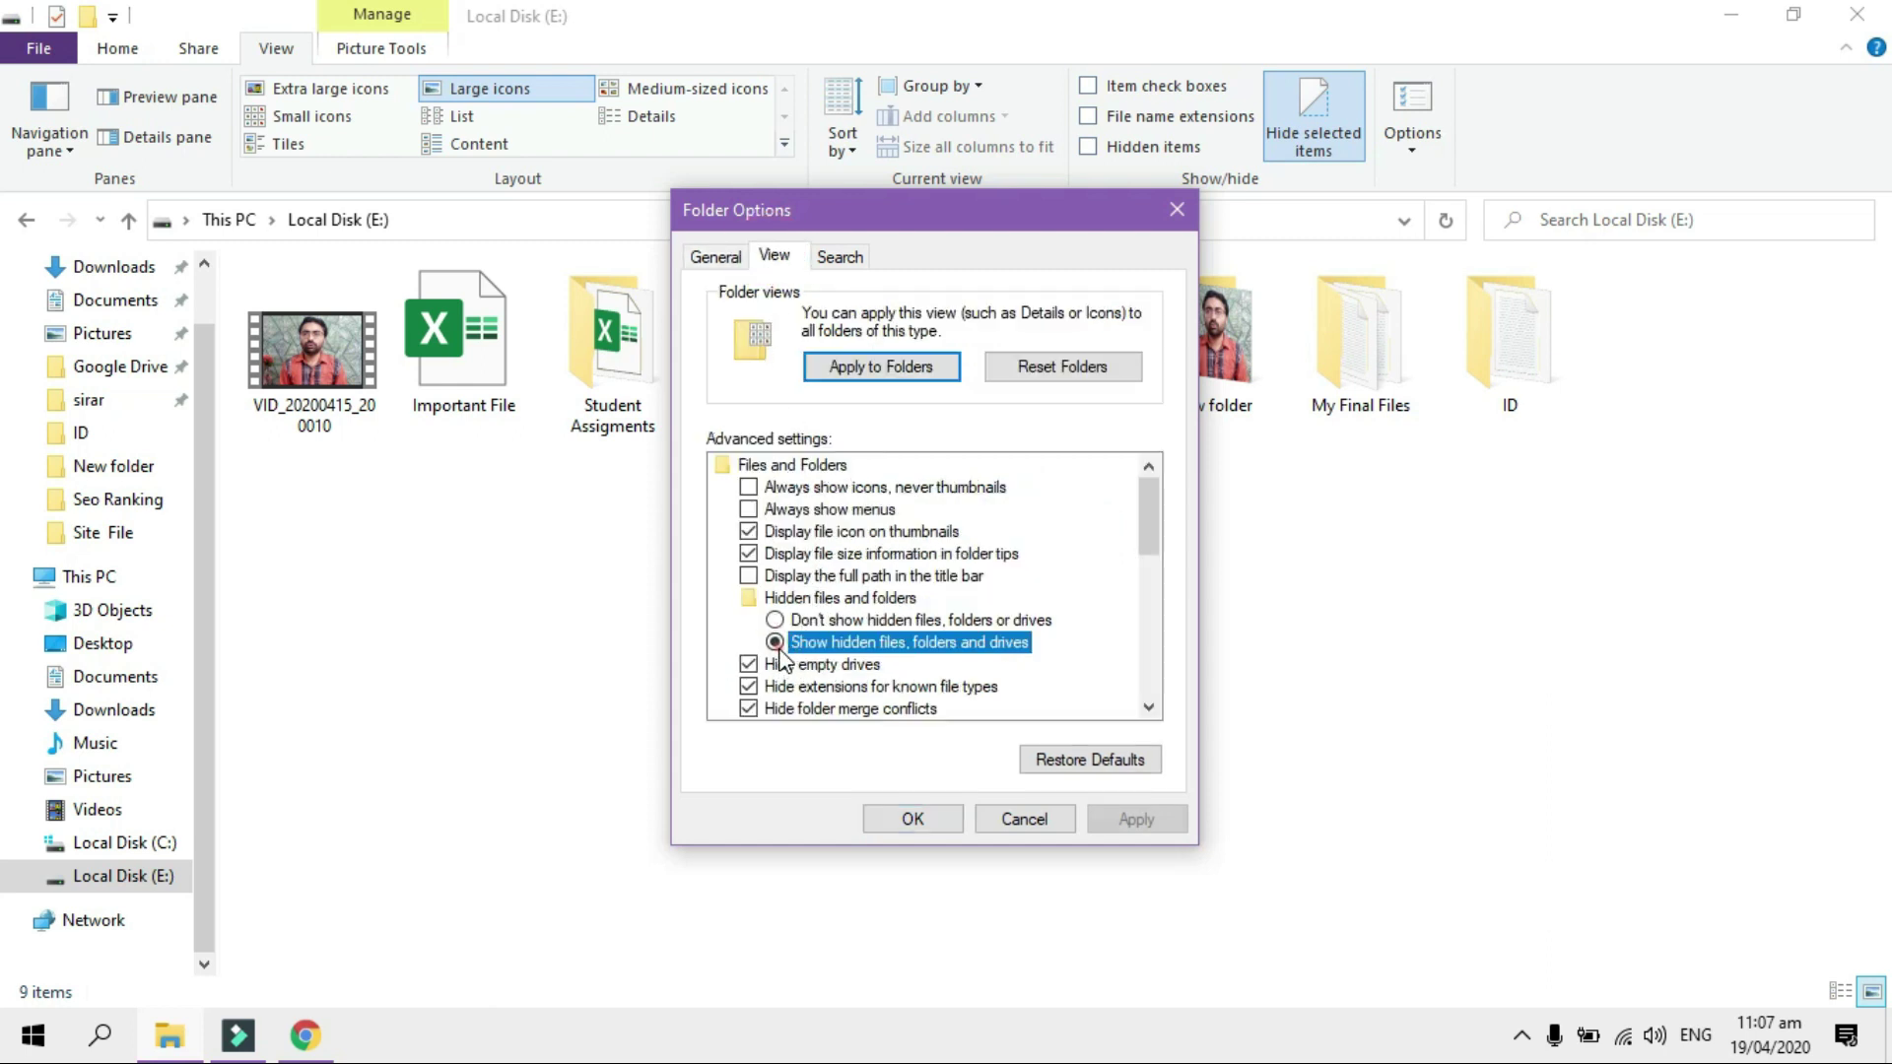
left_click(1137, 816)
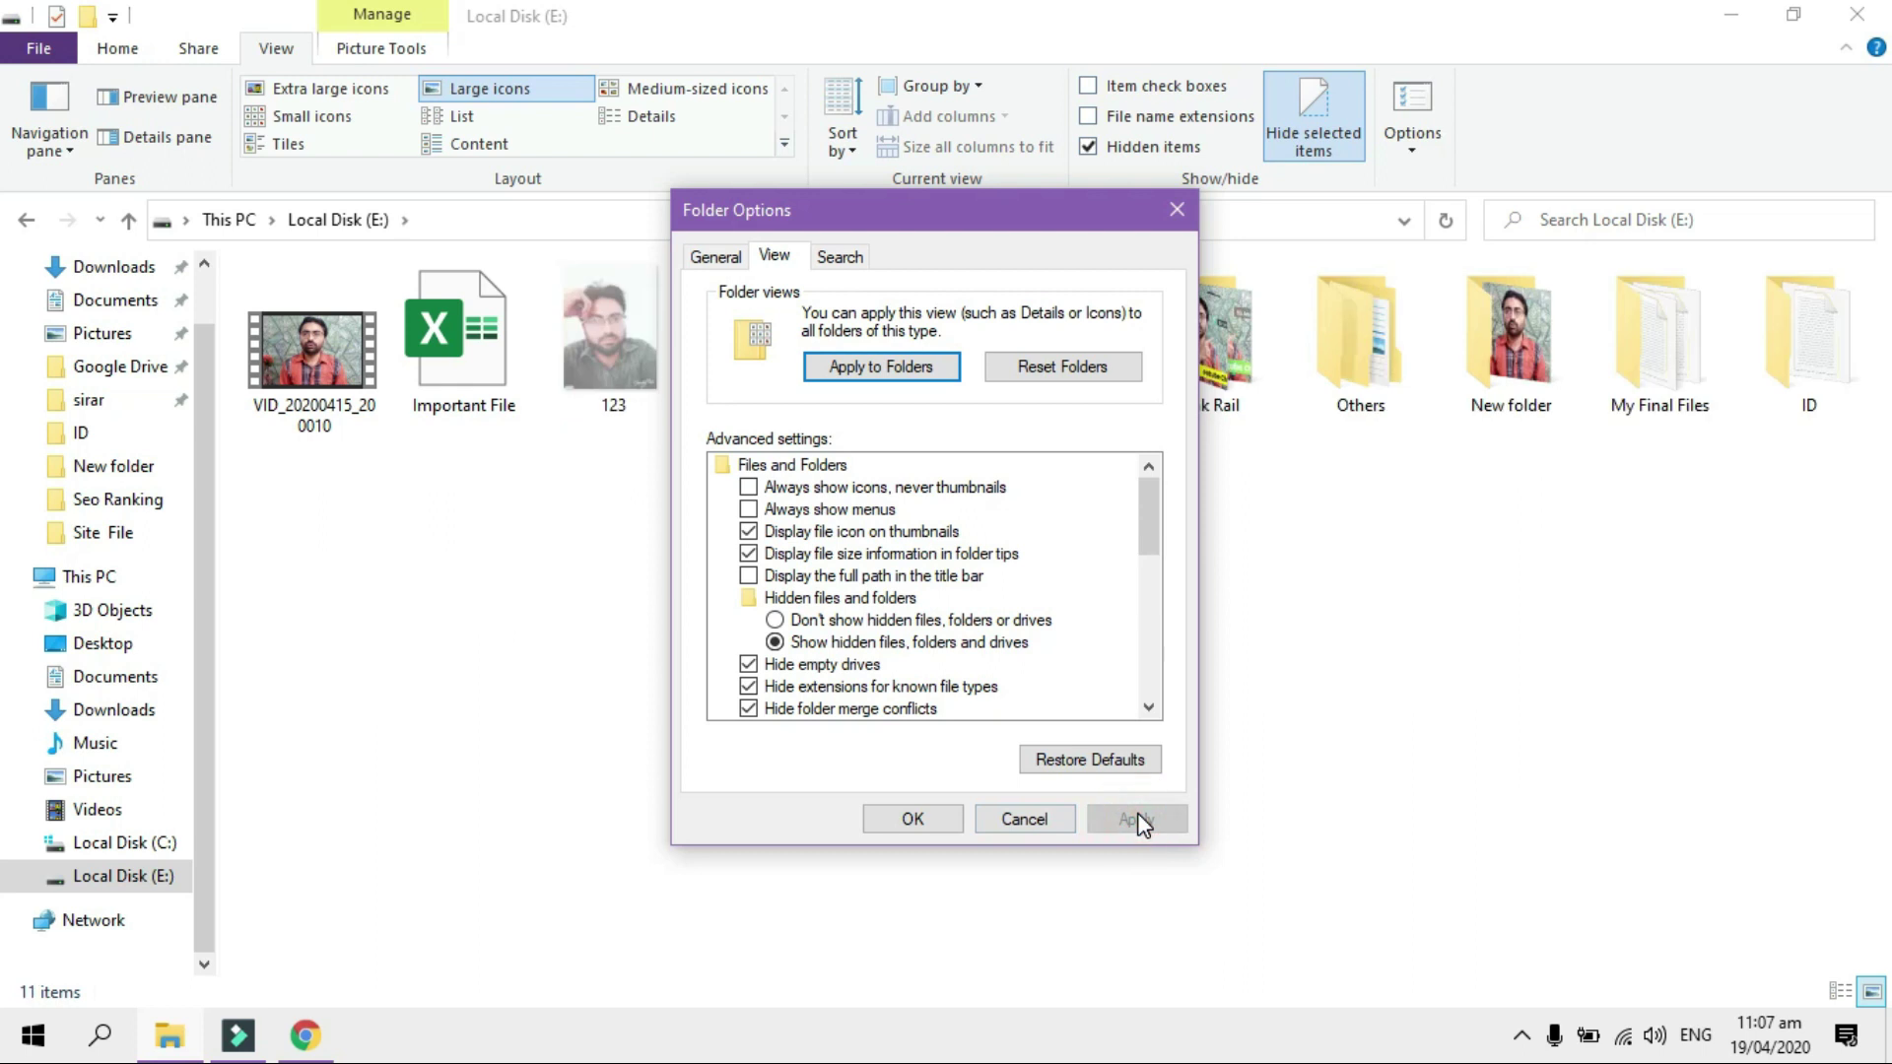
left_click(912, 818)
Remove the Hidden attribute from the image 123 on drive E through its properties and close the File Explorer window
right_click(586, 345)
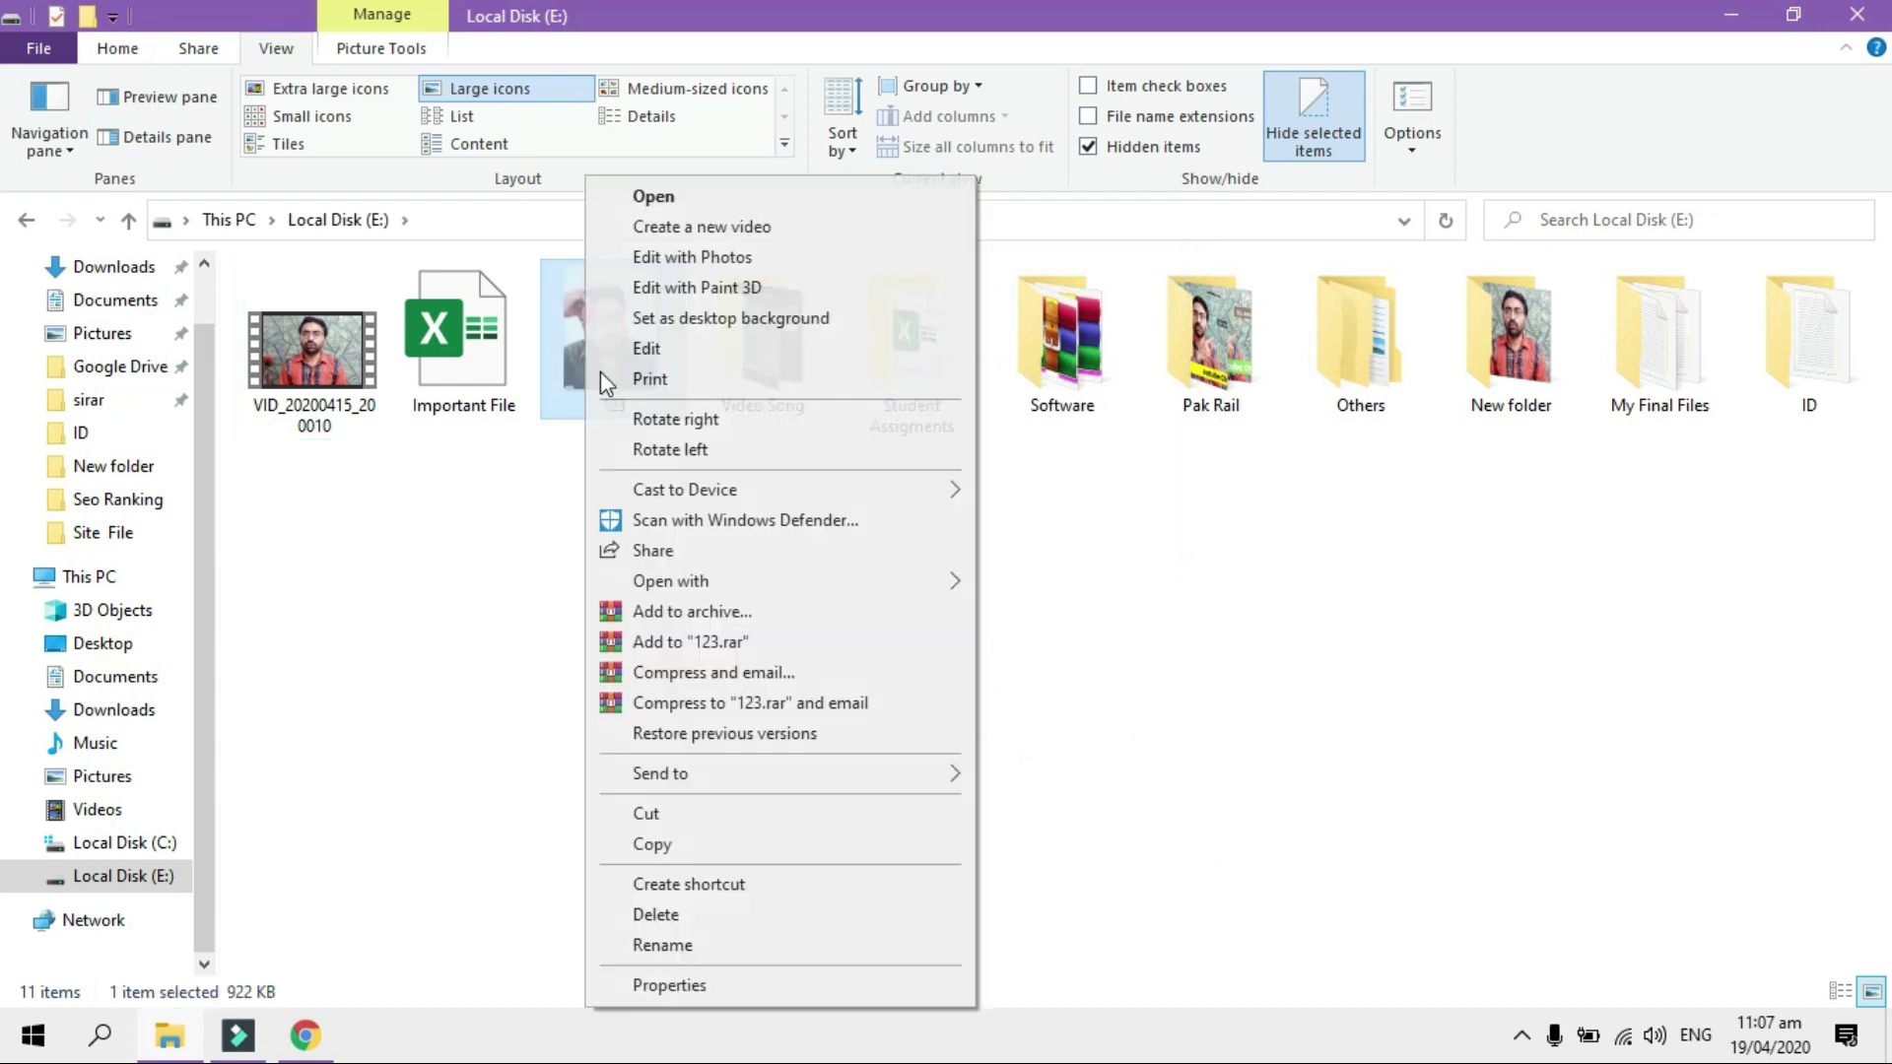
left_click(745, 987)
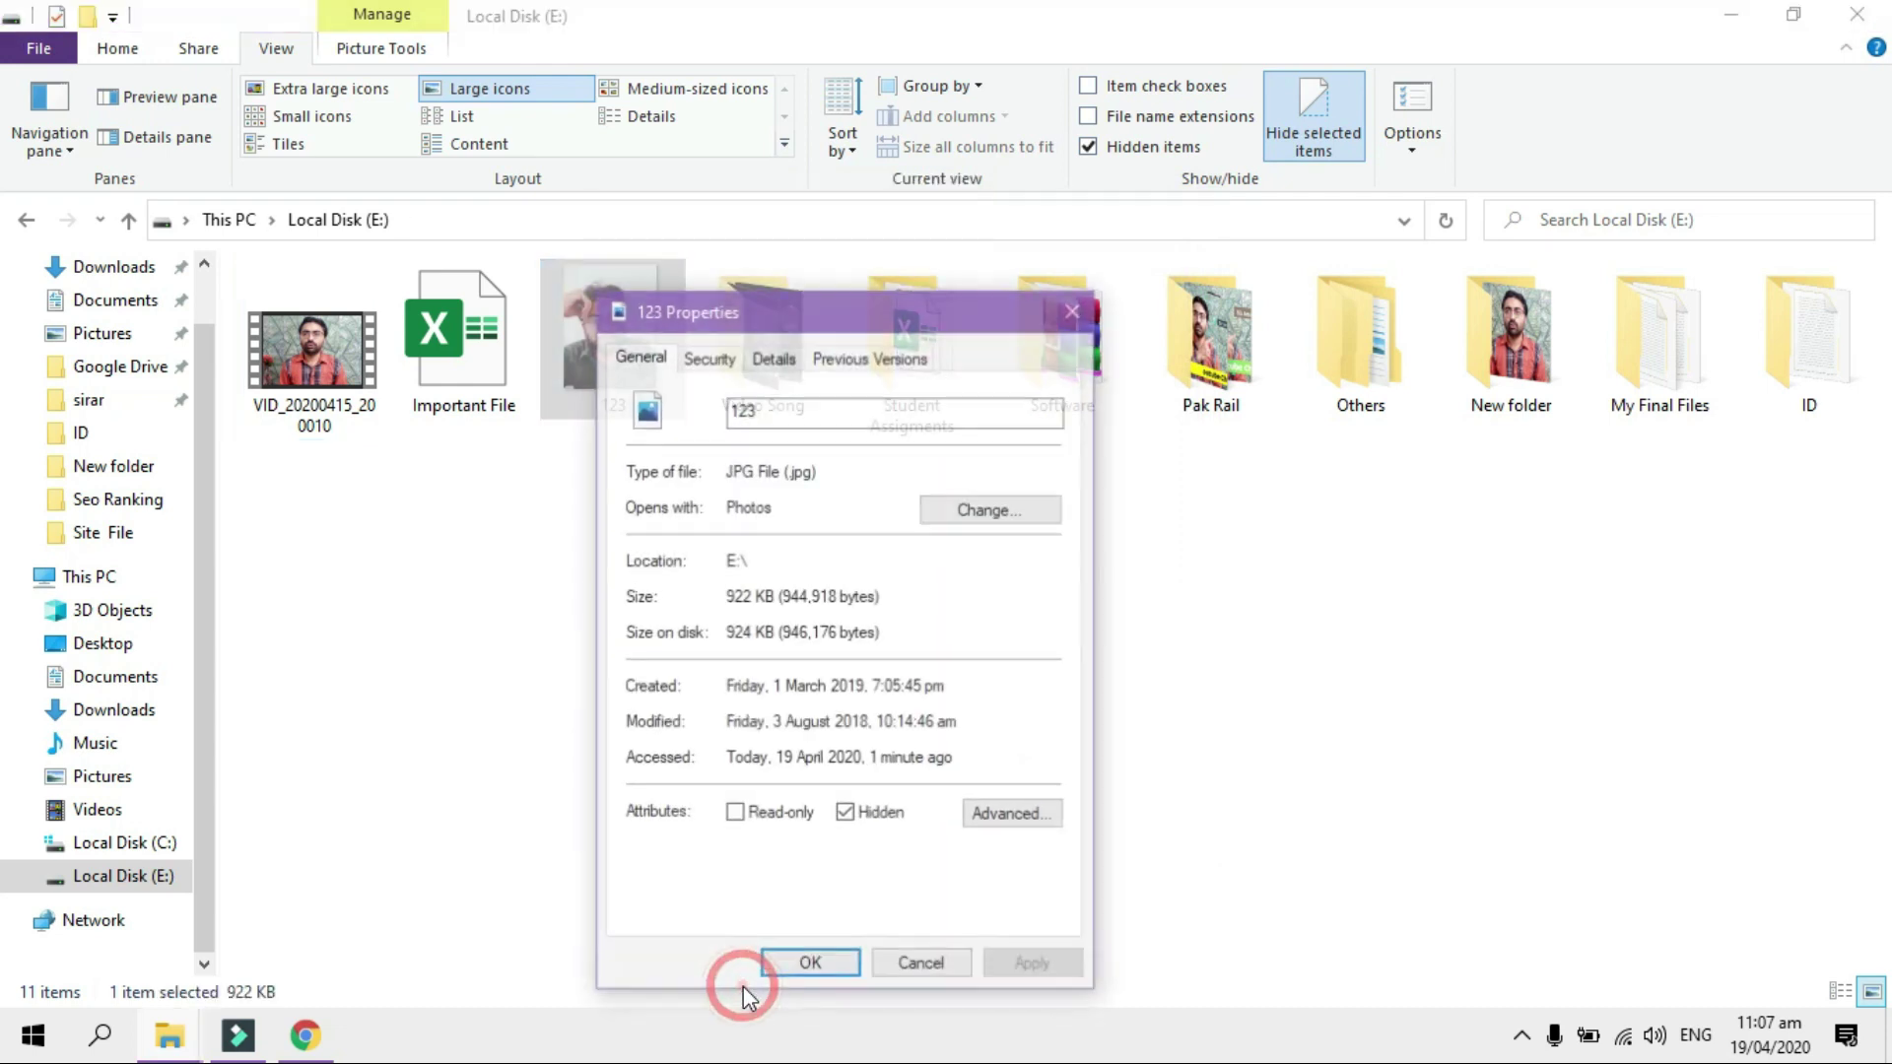
left_click(844, 814)
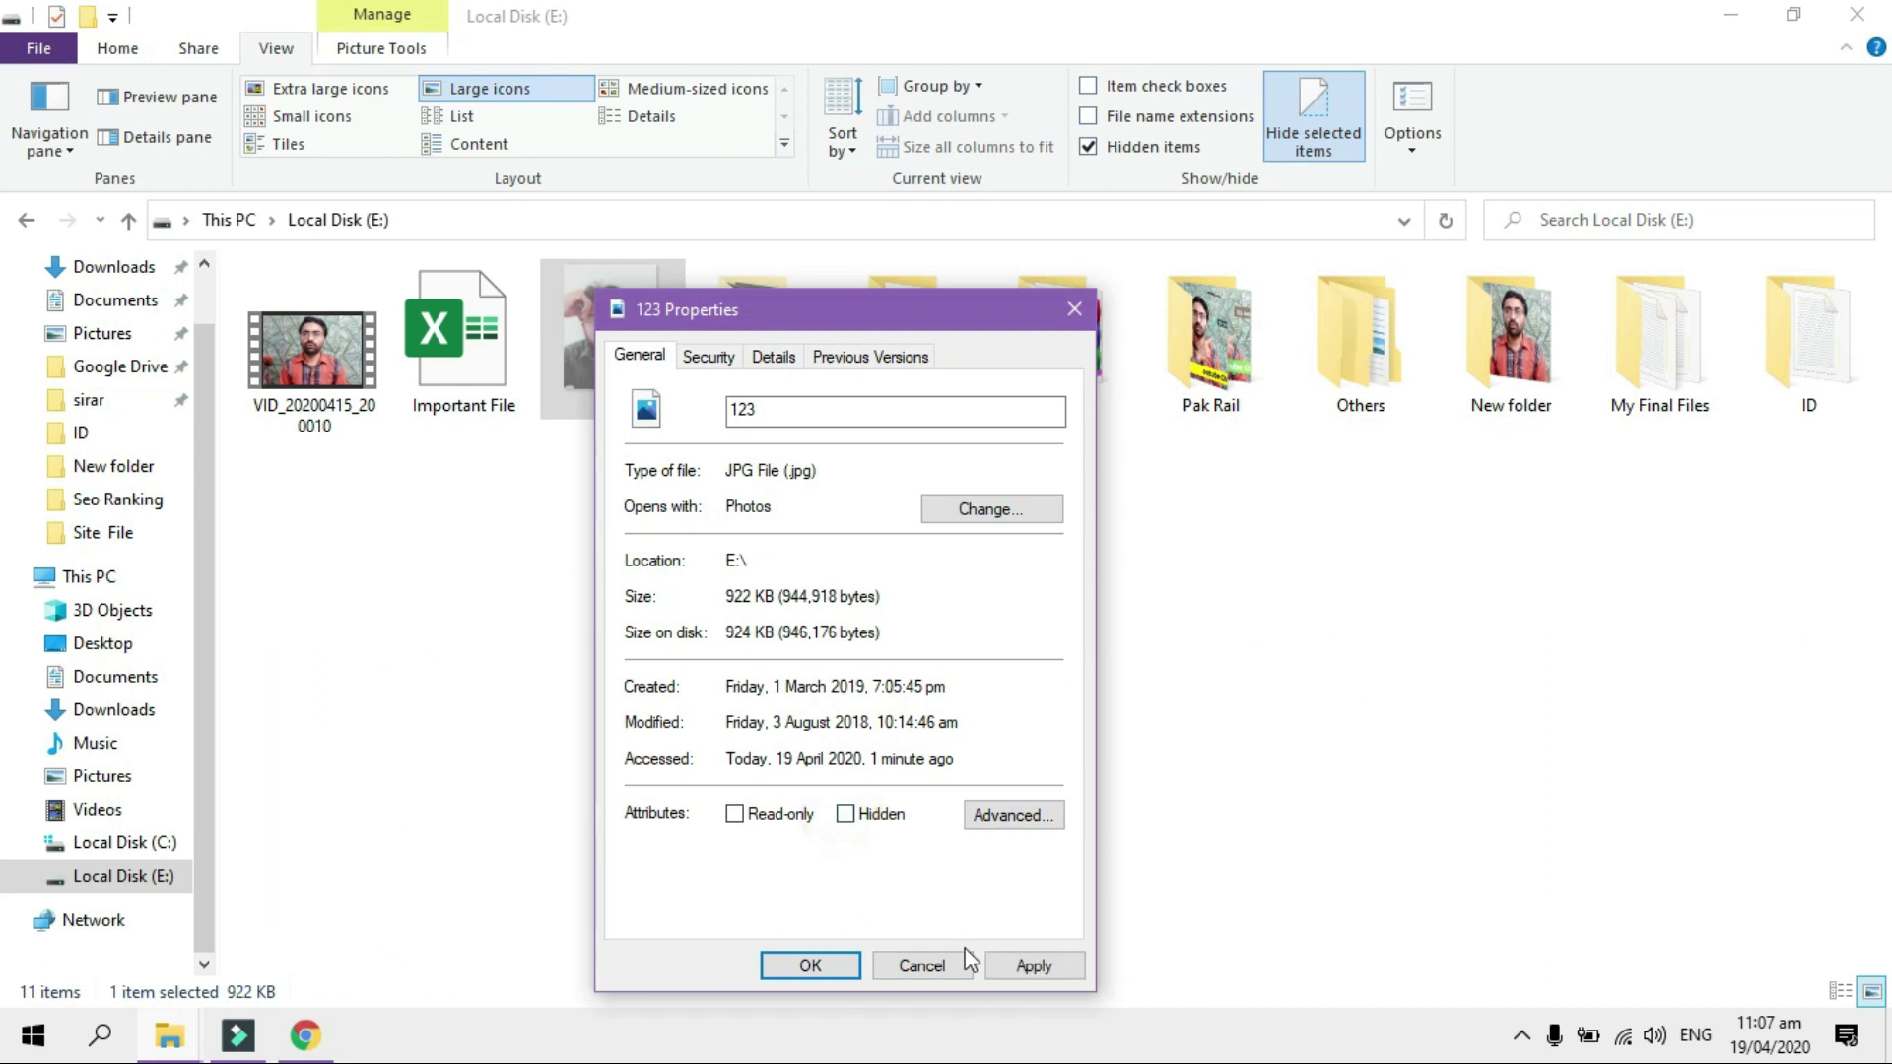
left_click(1030, 965)
left_click(824, 975)
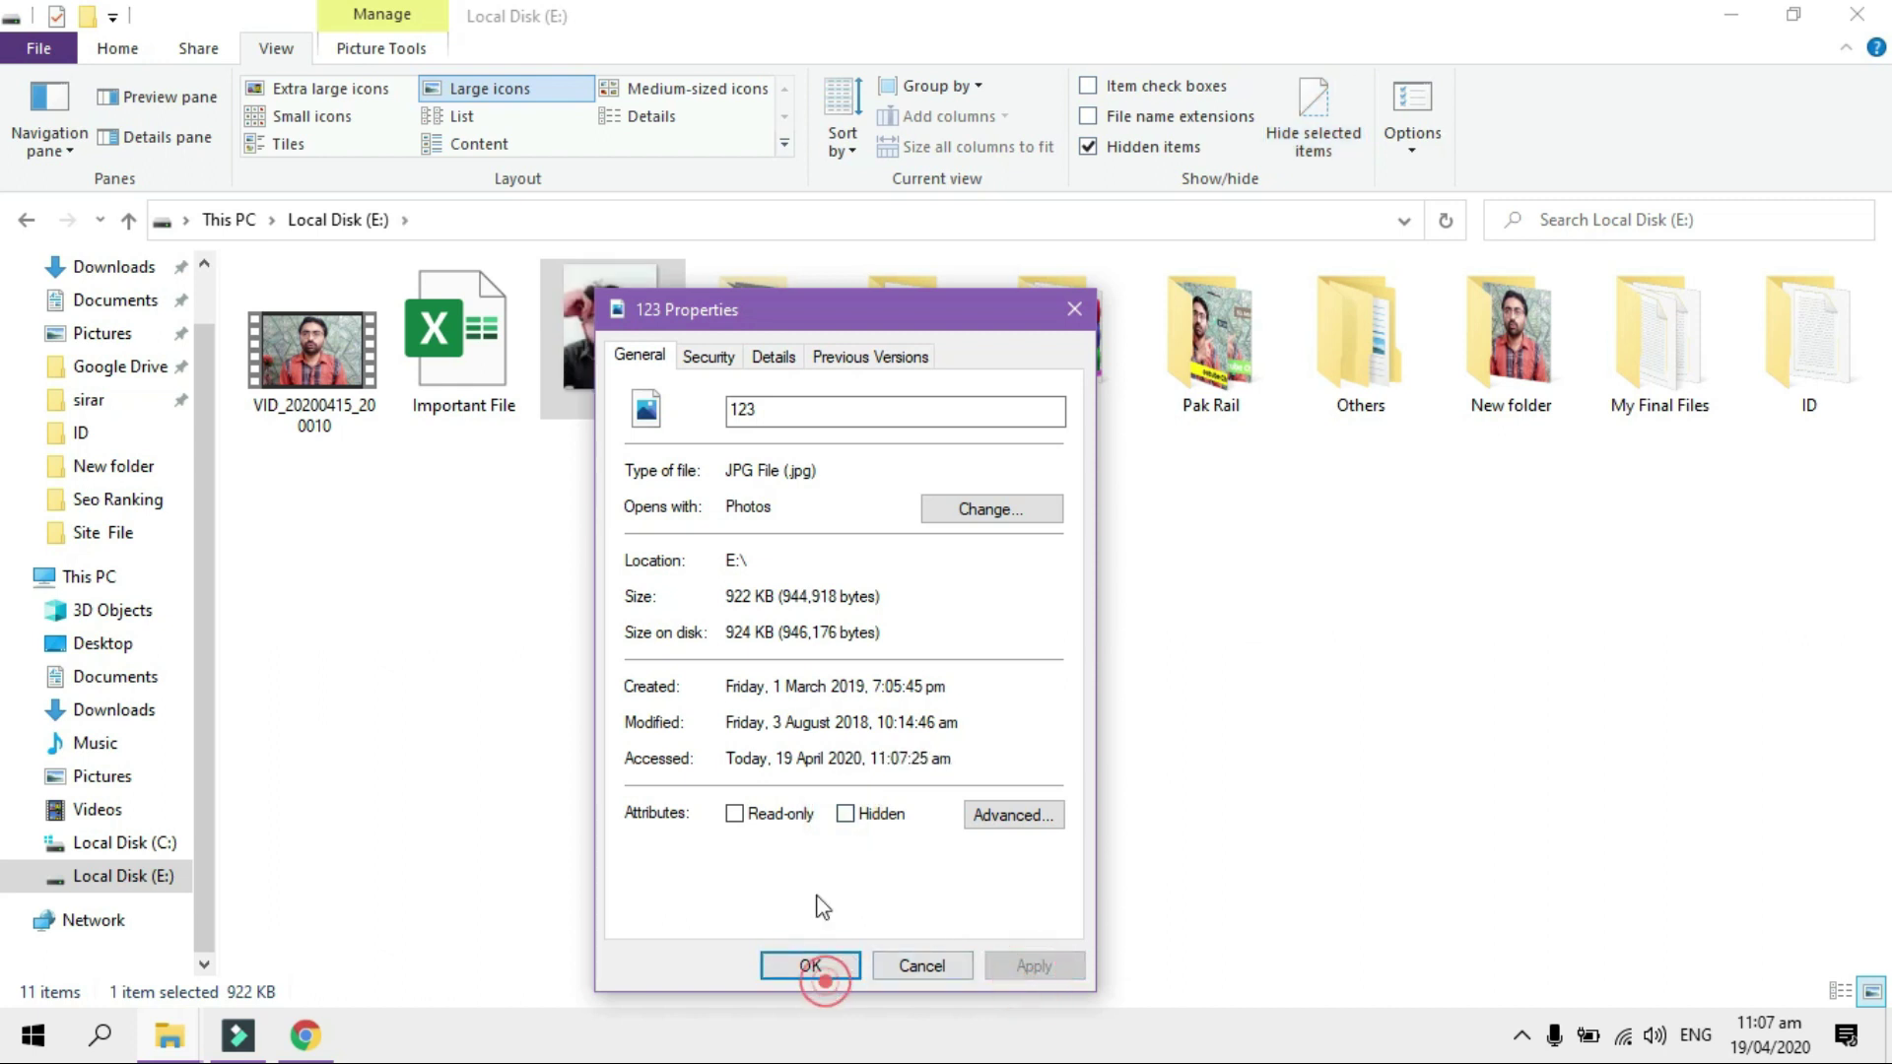
left_click(774, 957)
left_click(765, 720)
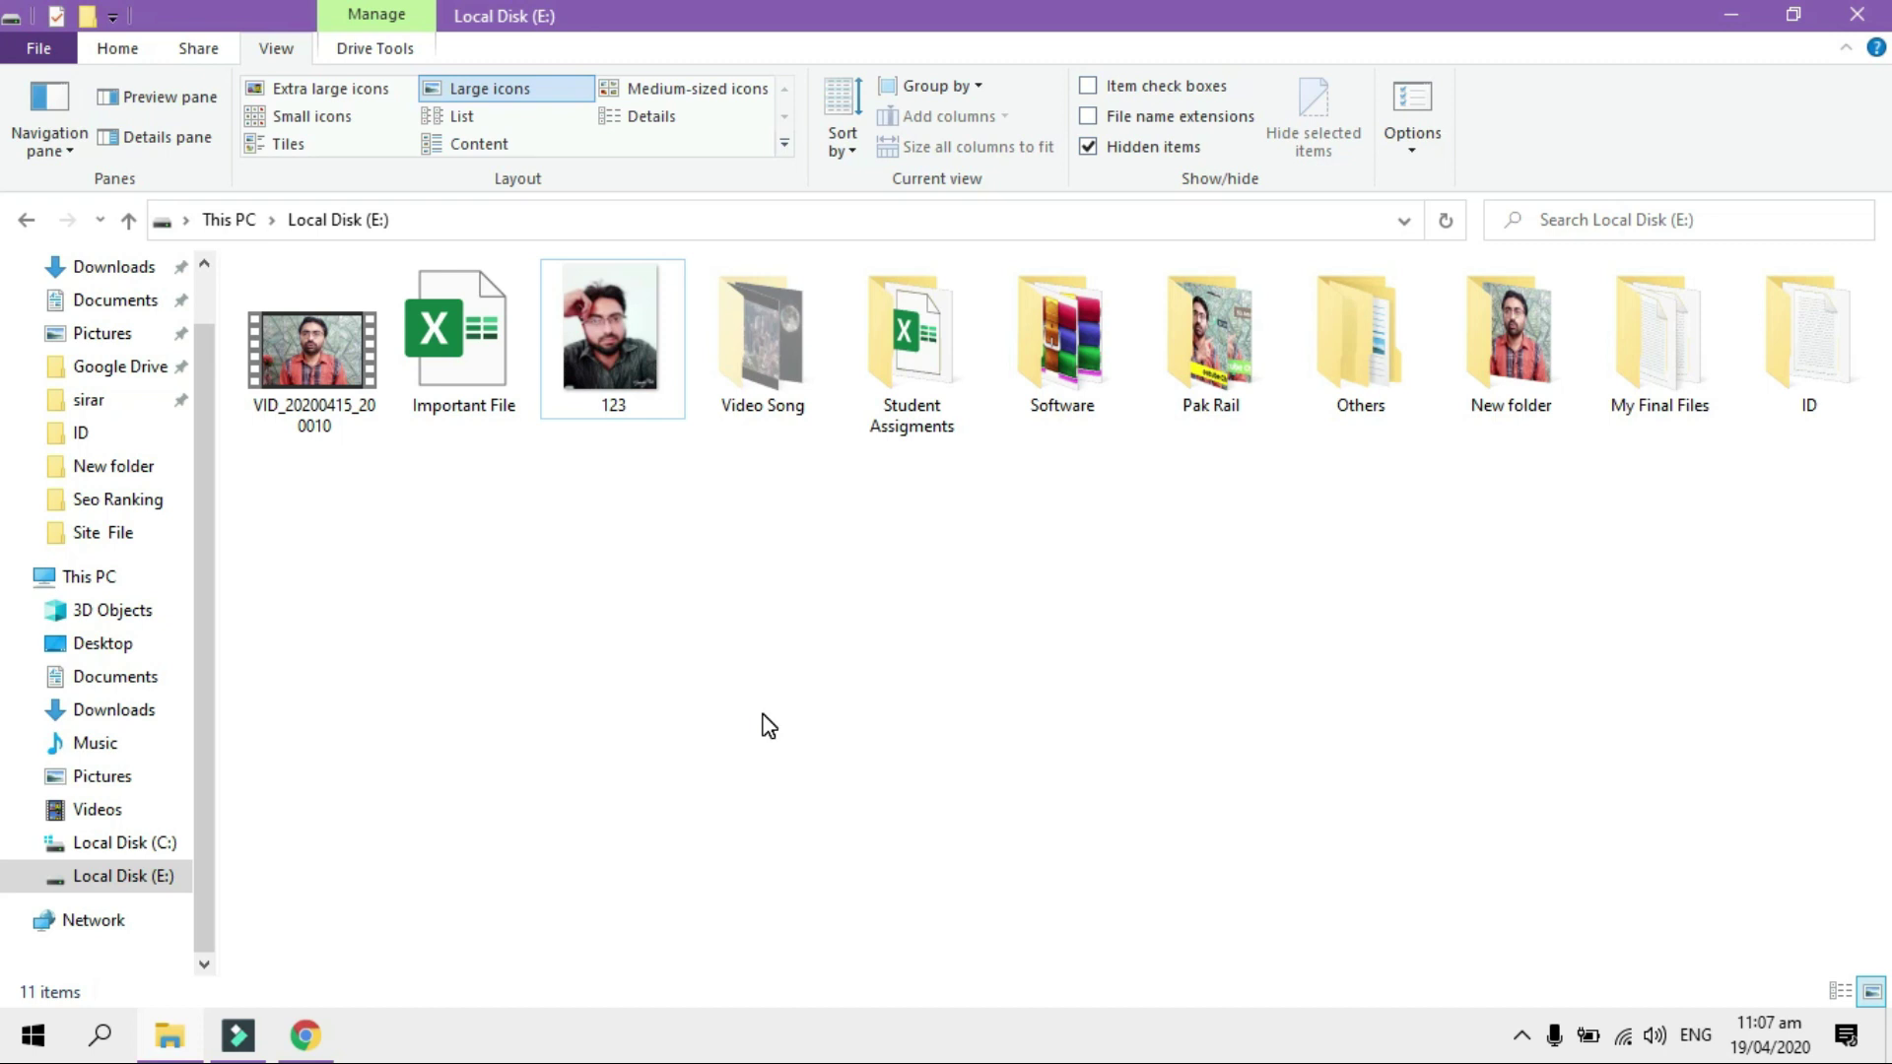
left_click(1884, 9)
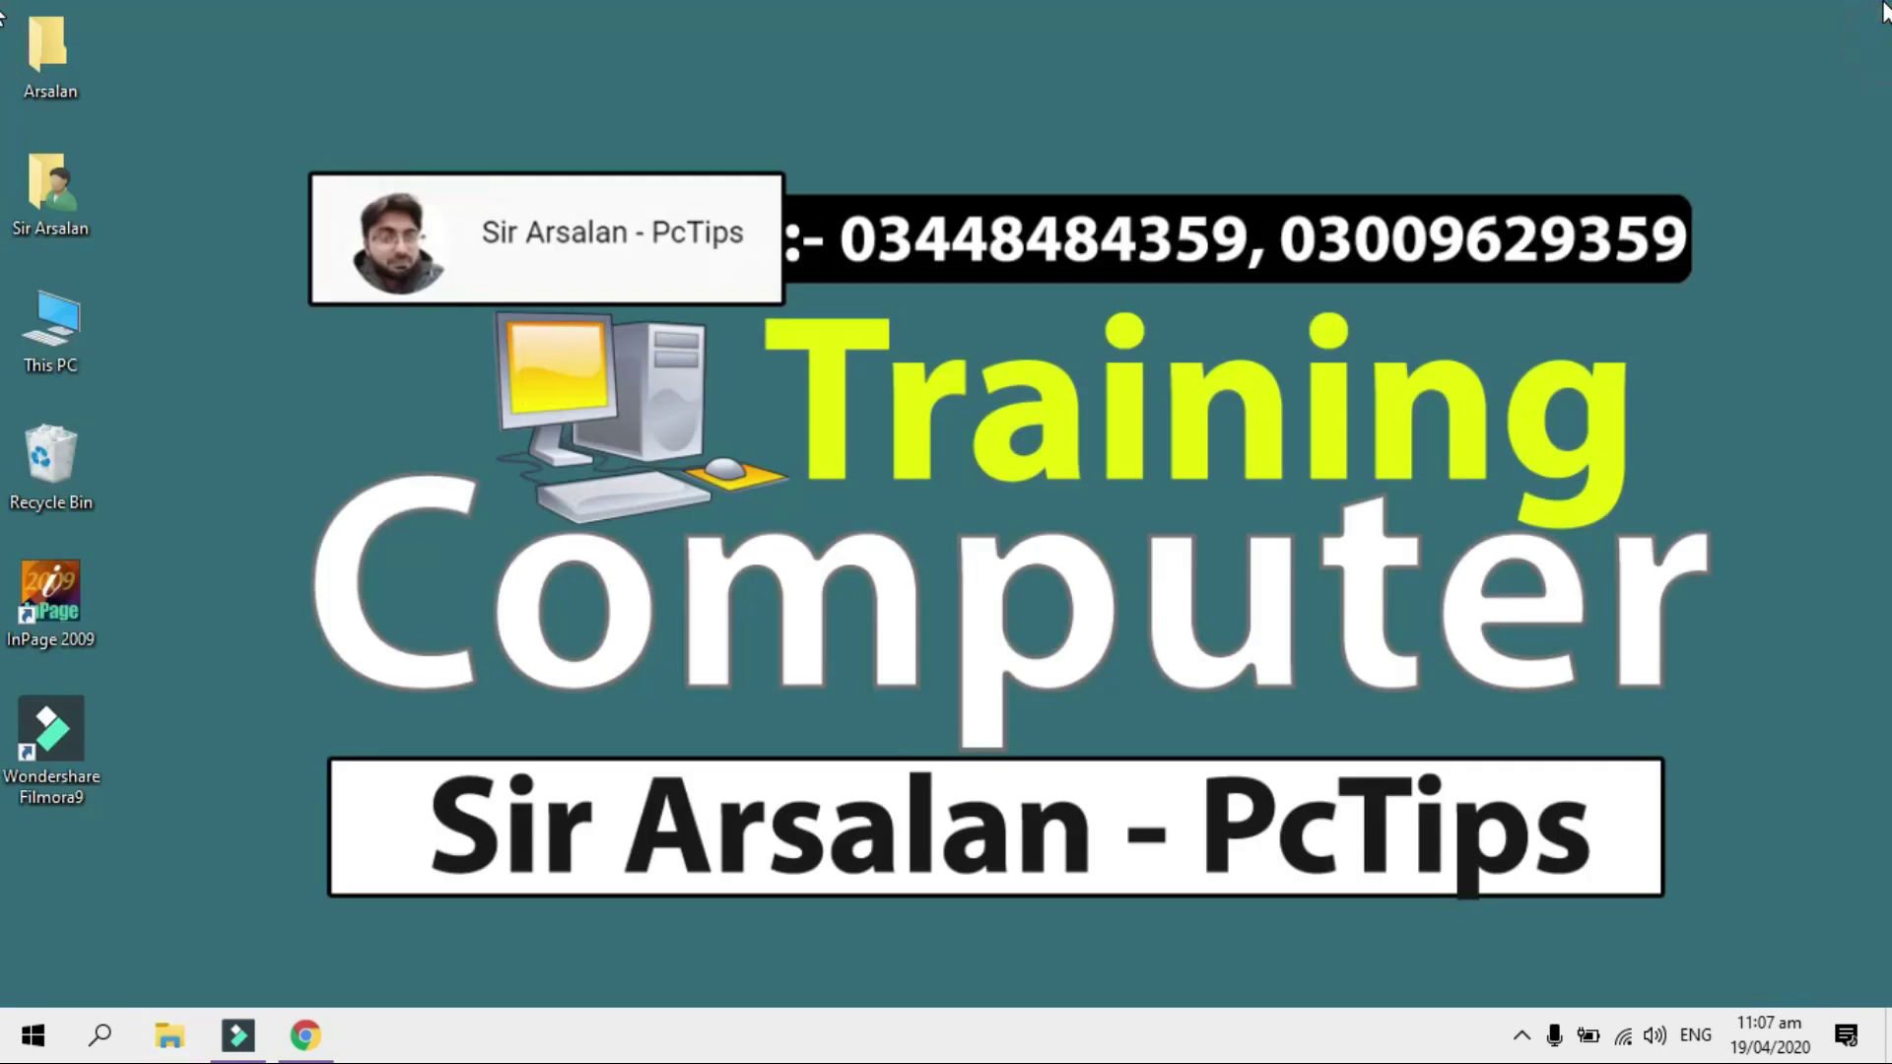